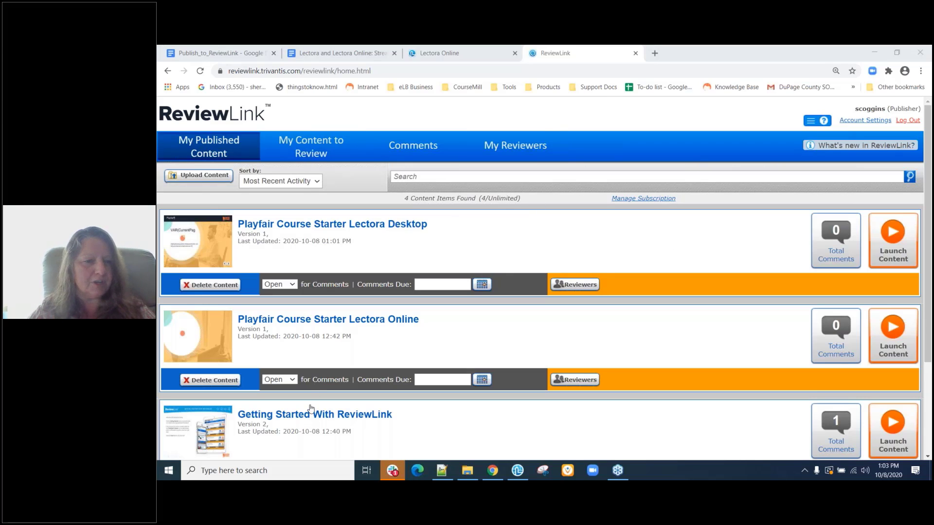
{"action": "scroll", "coordinate": [312, 408], "scroll_direction": "down", "scroll_amount": 1}
{"action": "scroll", "coordinate": [312, 408], "scroll_direction": "down", "scroll_amount": 2}
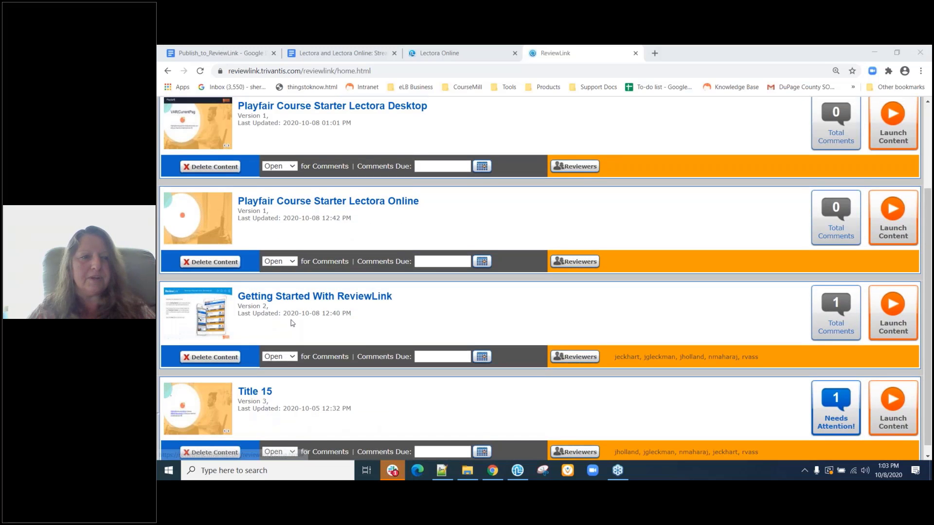
{"action": "scroll", "coordinate": [291, 323], "scroll_direction": "up", "scroll_amount": 1}
{"action": "scroll", "coordinate": [292, 322], "scroll_direction": "up", "scroll_amount": 1}
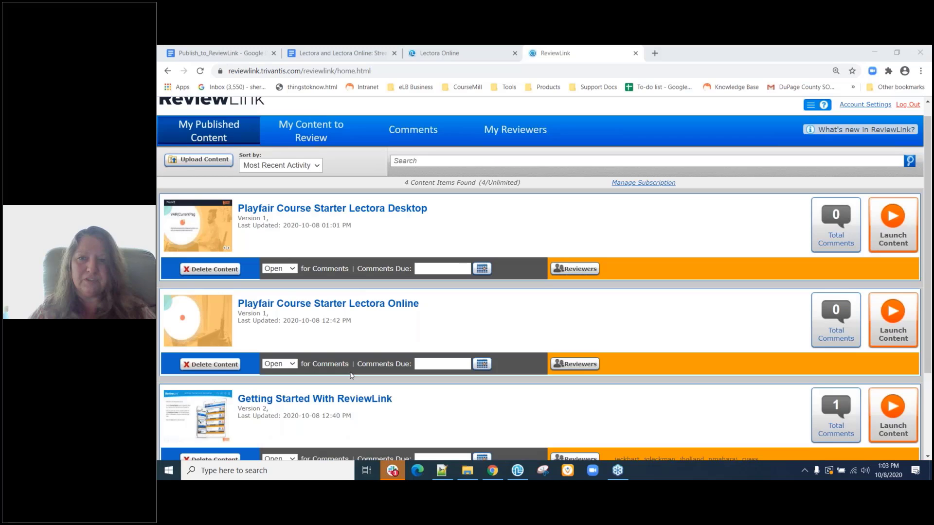
{"action": "scroll", "coordinate": [351, 375], "scroll_direction": "down", "scroll_amount": 1}
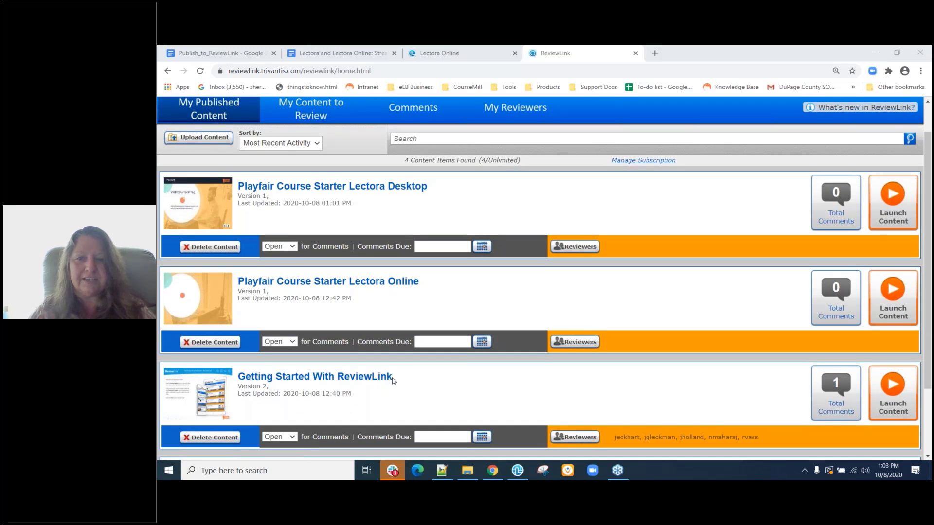
{"action": "scroll", "coordinate": [393, 381], "scroll_direction": "up", "scroll_amount": 1}
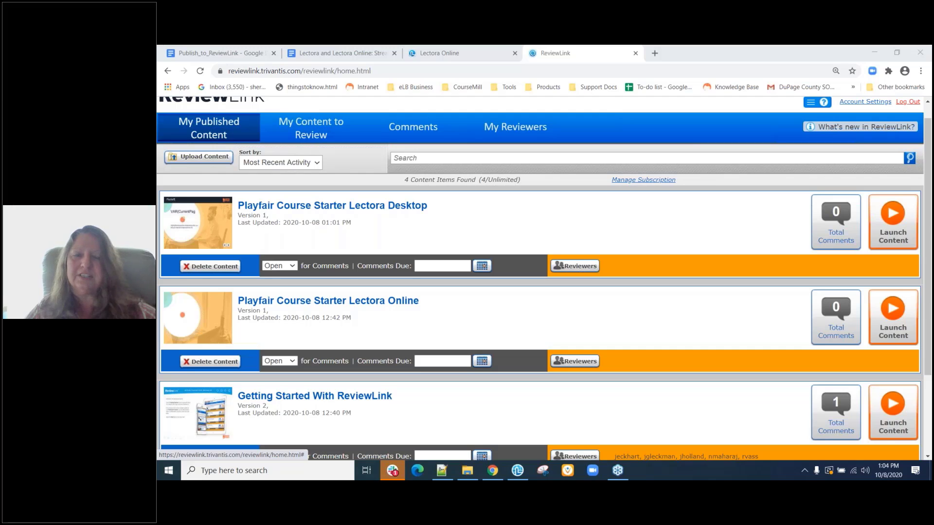
Open the Playfair Course Starter title from recent files and browse to the 3-Column and 50-50 Layout pages.
{"action": "left_click", "coordinate": [434, 56]}
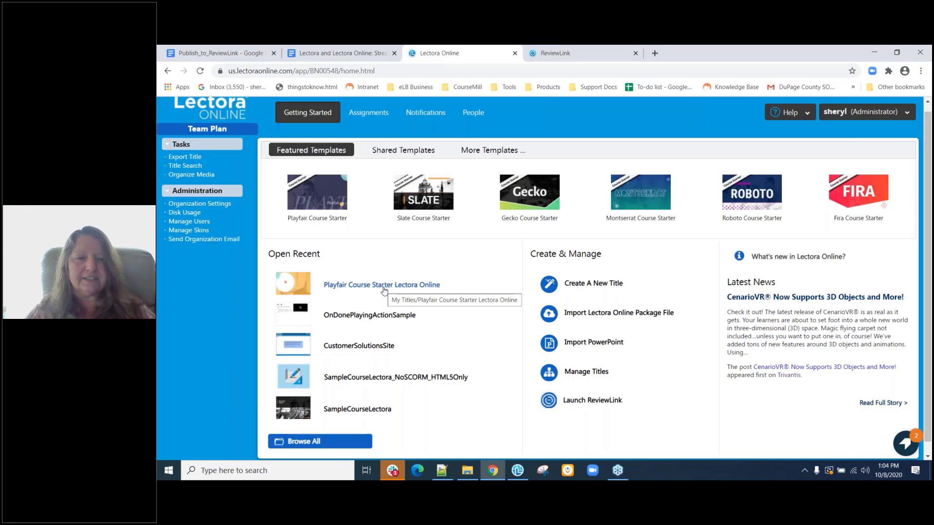
{"action": "left_click", "coordinate": [384, 290]}
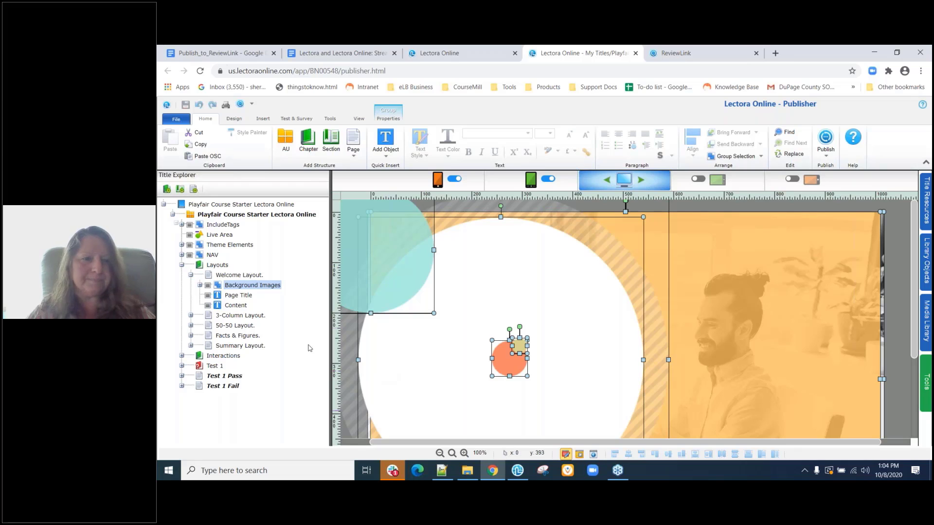
{"action": "left_click", "coordinate": [234, 316]}
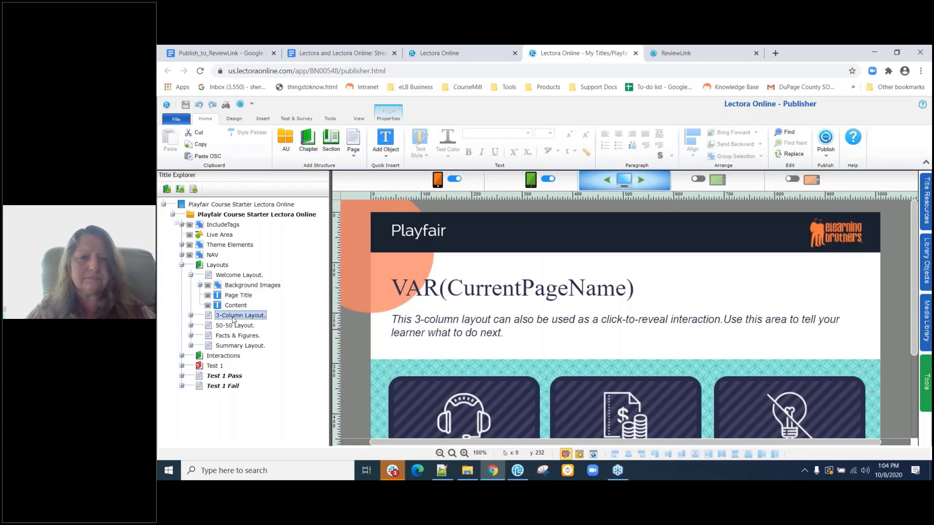
{"action": "scroll", "coordinate": [456, 330], "scroll_direction": "down", "scroll_amount": 3}
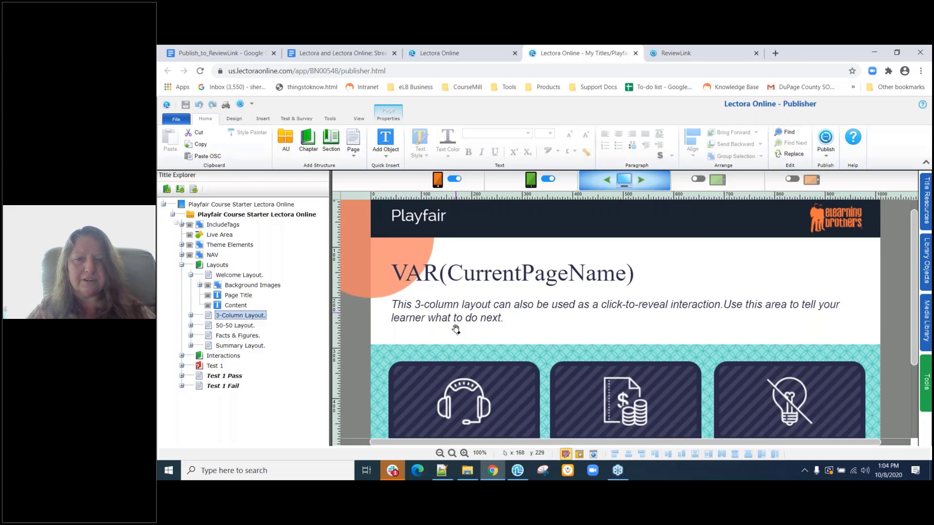
{"action": "left_click", "coordinate": [238, 326]}
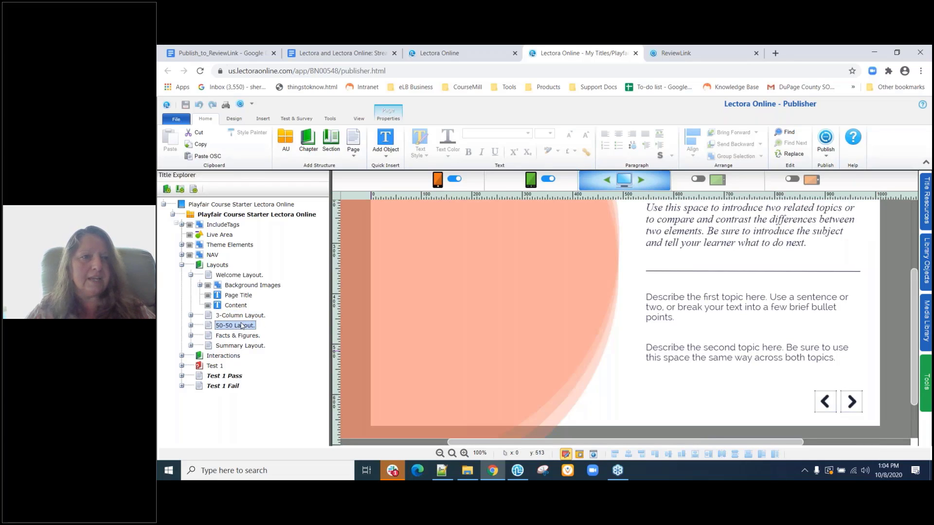
Choose ReviewLink from the Publish formats list to run the error check and reach ReviewLink Options.
{"action": "left_click", "coordinate": [252, 106]}
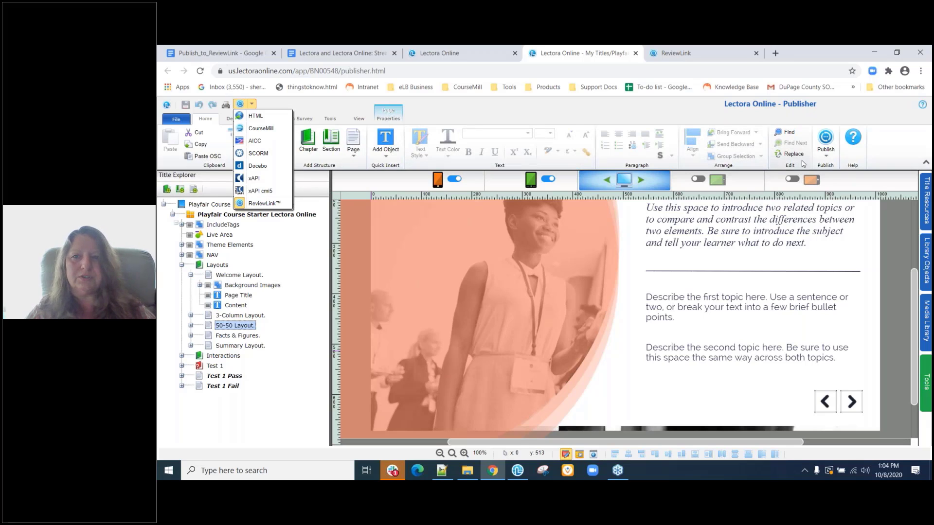
{"action": "left_click", "coordinate": [829, 156]}
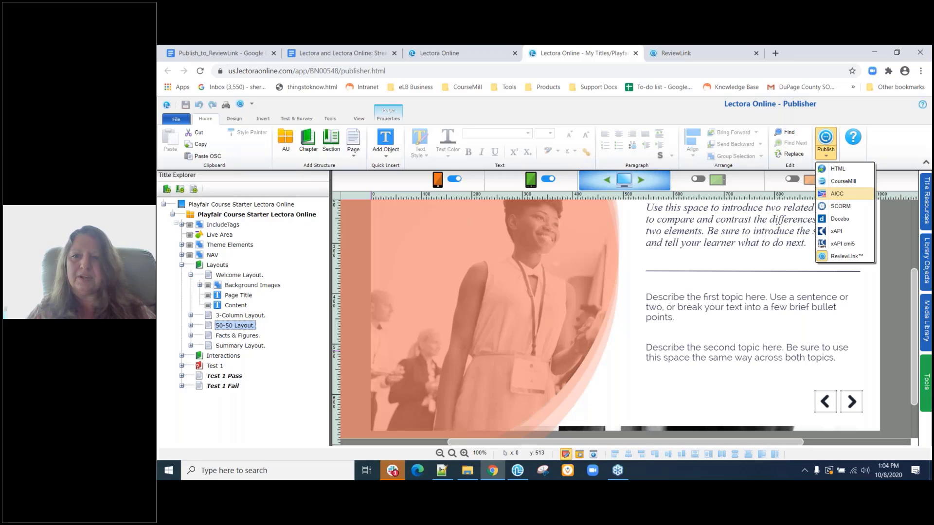
{"action": "left_click", "coordinate": [252, 104]}
{"action": "left_click", "coordinate": [263, 203]}
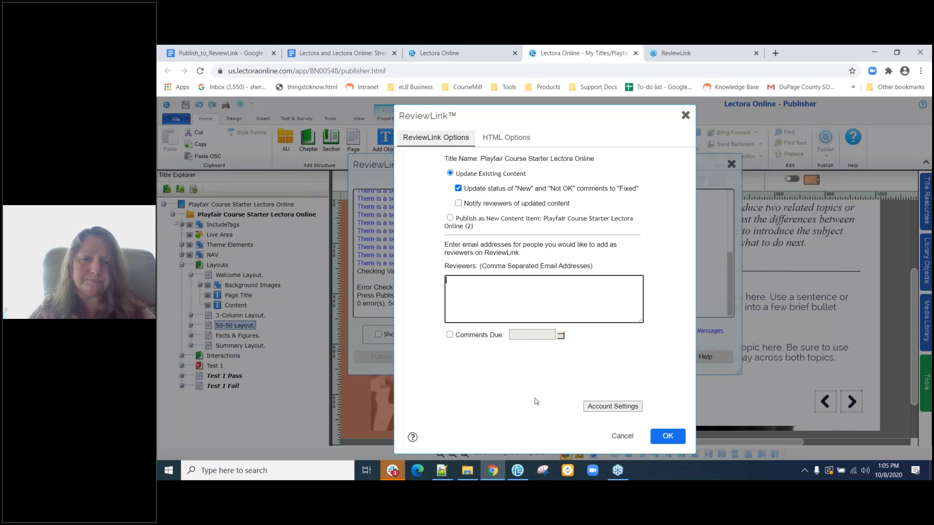
Look over the ReviewLink account preferences, then cancel the ReviewLink Options dialog.
{"action": "left_click", "coordinate": [614, 407]}
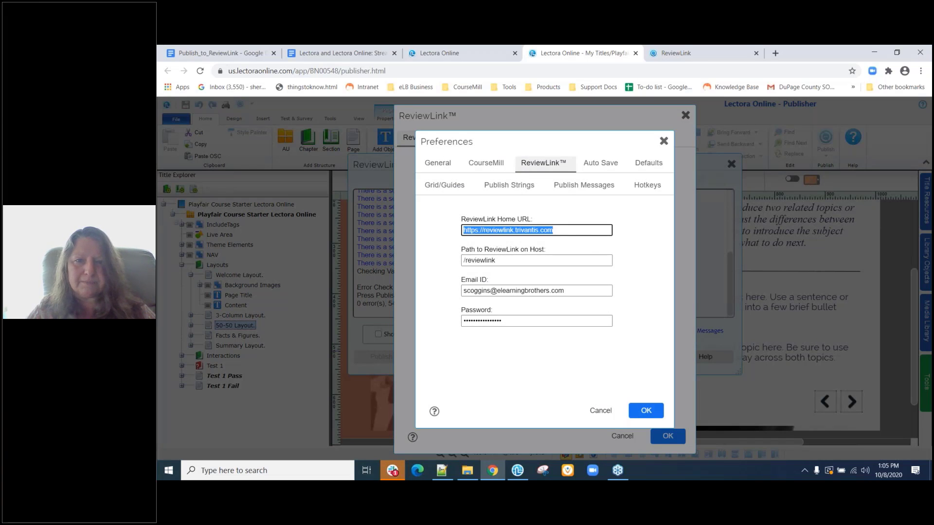
{"action": "left_click", "coordinate": [664, 142]}
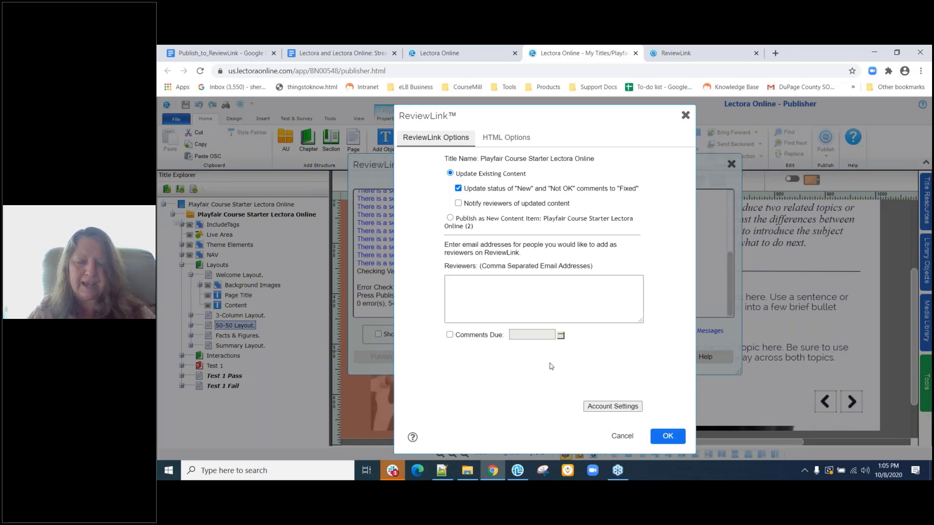
{"action": "left_click", "coordinate": [620, 437]}
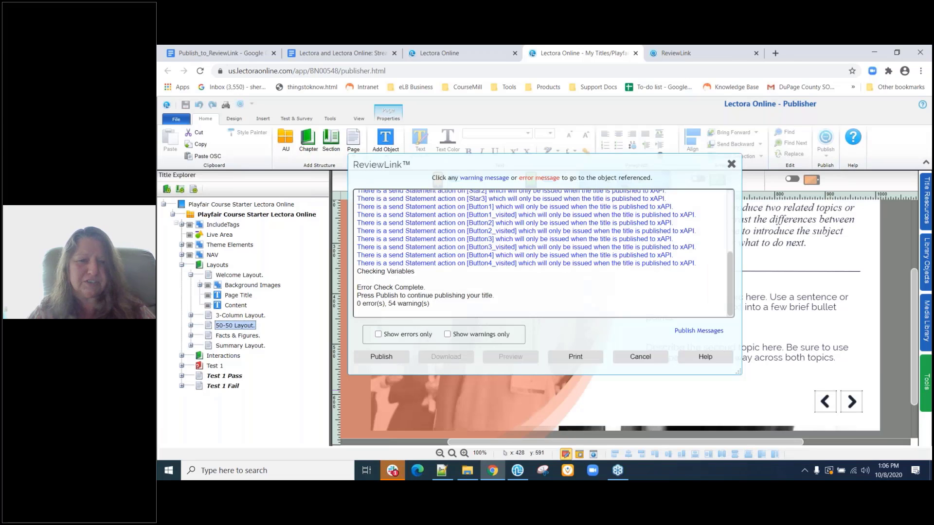
Dismiss the error-check results and pick ReviewLink again from the Publish formats list.
{"action": "left_click", "coordinate": [641, 358]}
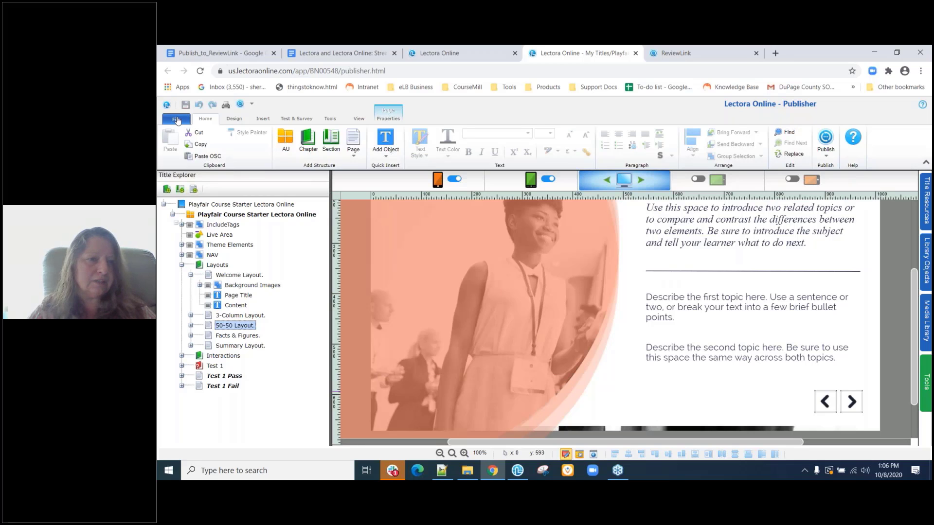
{"action": "left_click", "coordinate": [177, 120]}
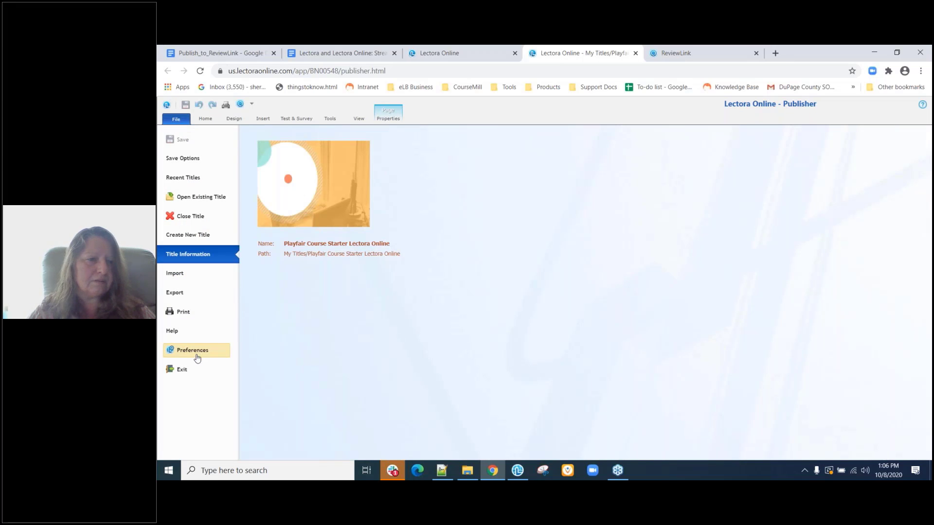
{"action": "left_click", "coordinate": [251, 105]}
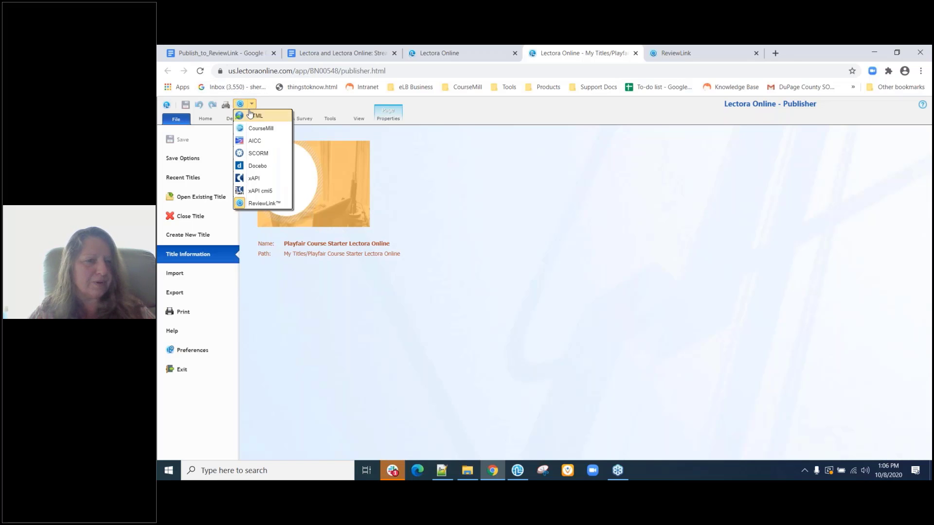
{"action": "left_click", "coordinate": [257, 204]}
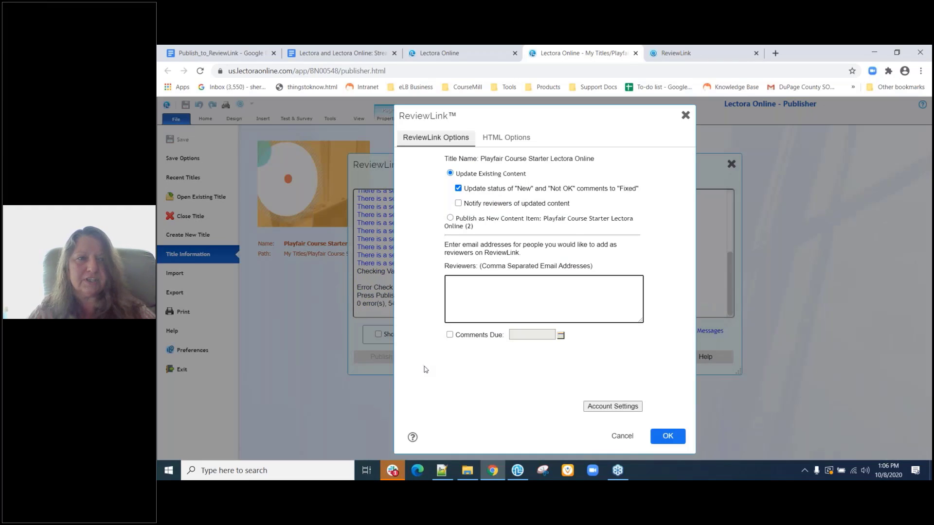
Confirm updating the existing ReviewLink content and let the 17 pages publish with 0 errors.
{"action": "left_click", "coordinate": [667, 437]}
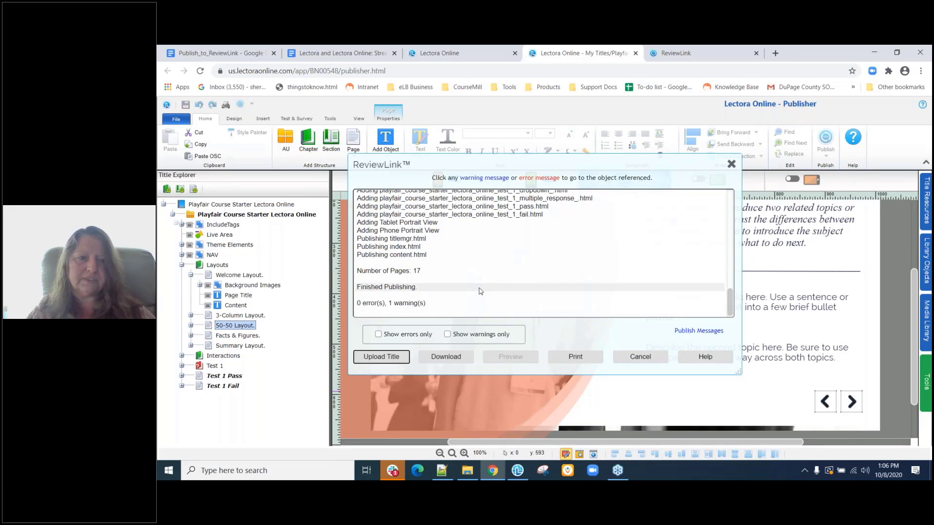
Upload the published title to ReviewLink.
{"action": "left_click", "coordinate": [379, 358]}
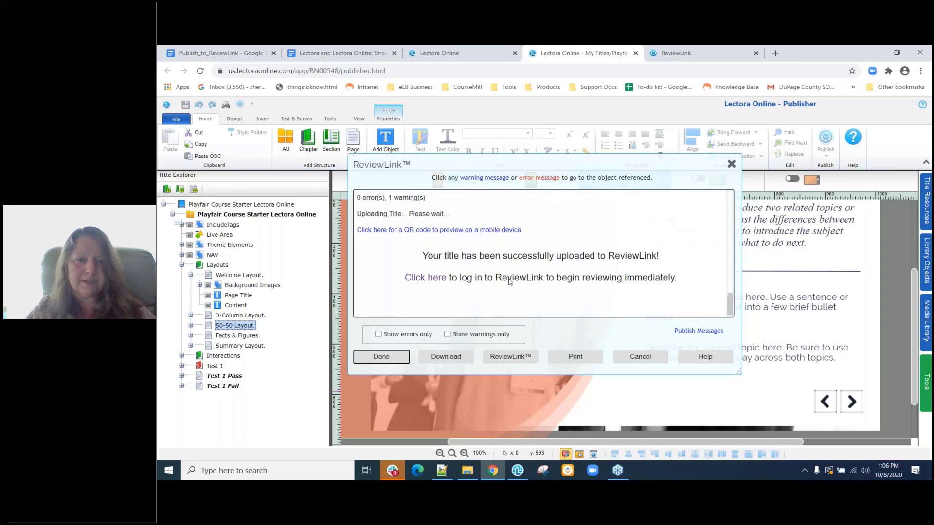
{"action": "scroll", "coordinate": [505, 277], "scroll_direction": "up", "scroll_amount": 2}
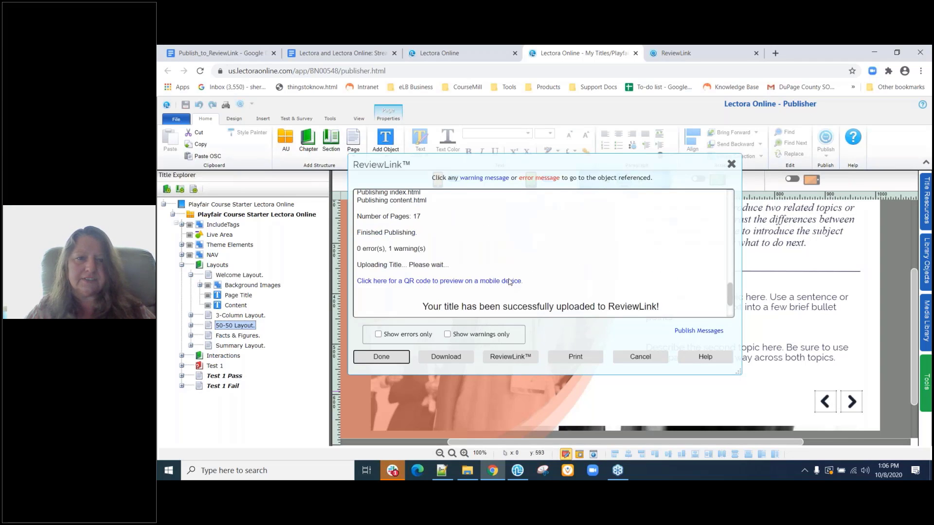
{"action": "scroll", "coordinate": [487, 268], "scroll_direction": "down", "scroll_amount": 2}
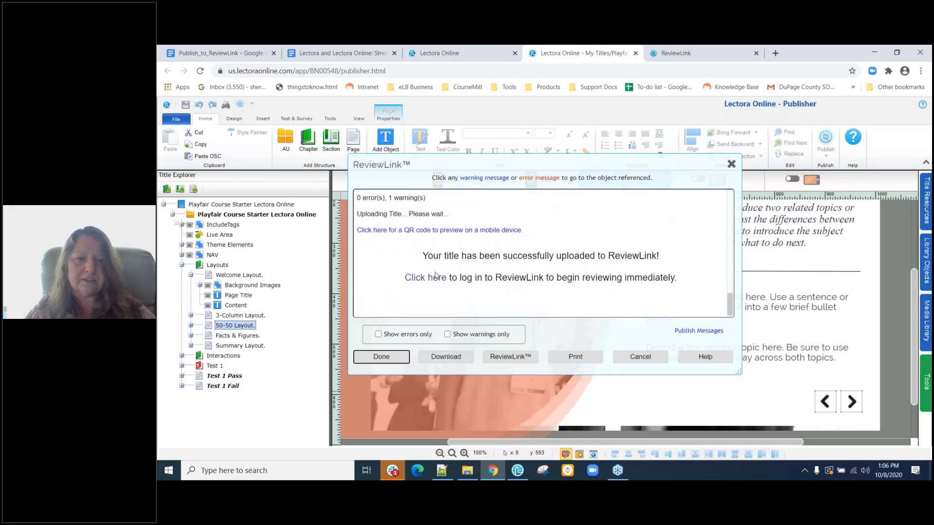
{"action": "left_click", "coordinate": [561, 289]}
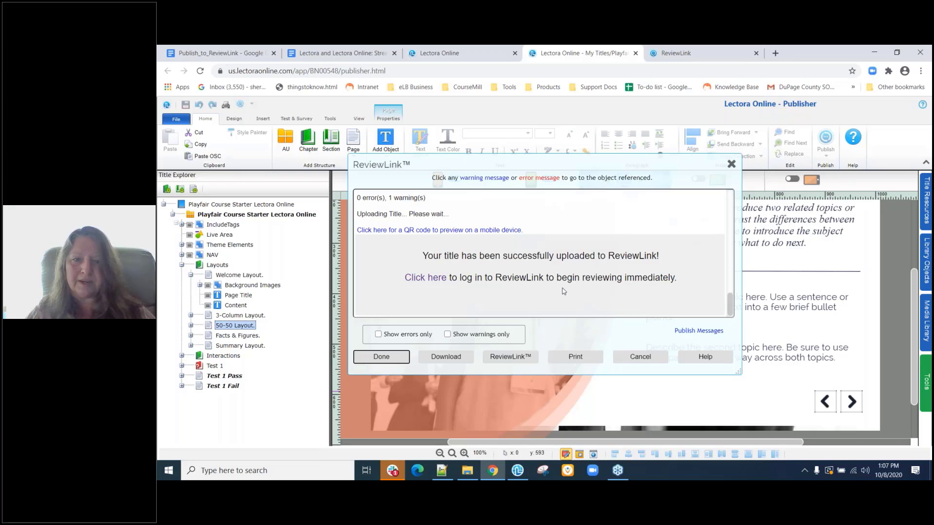
{"action": "left_click", "coordinate": [584, 262]}
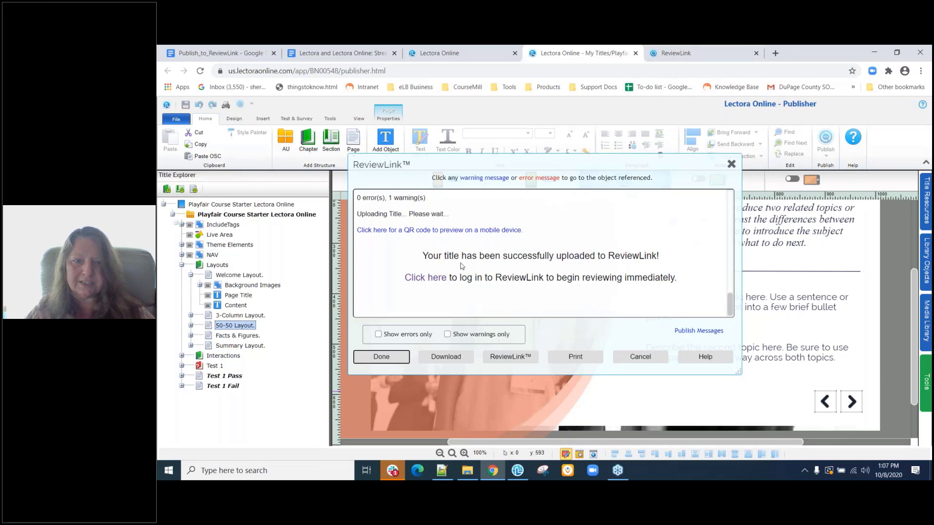
View and dismiss the mobile-preview QR code, then close the finished upload window.
{"action": "left_click", "coordinate": [428, 230]}
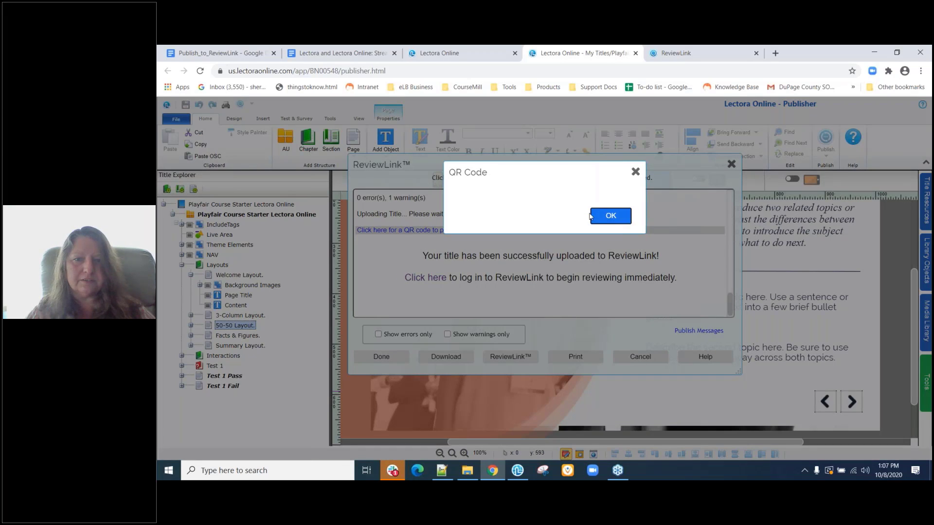
{"action": "left_click", "coordinate": [609, 218]}
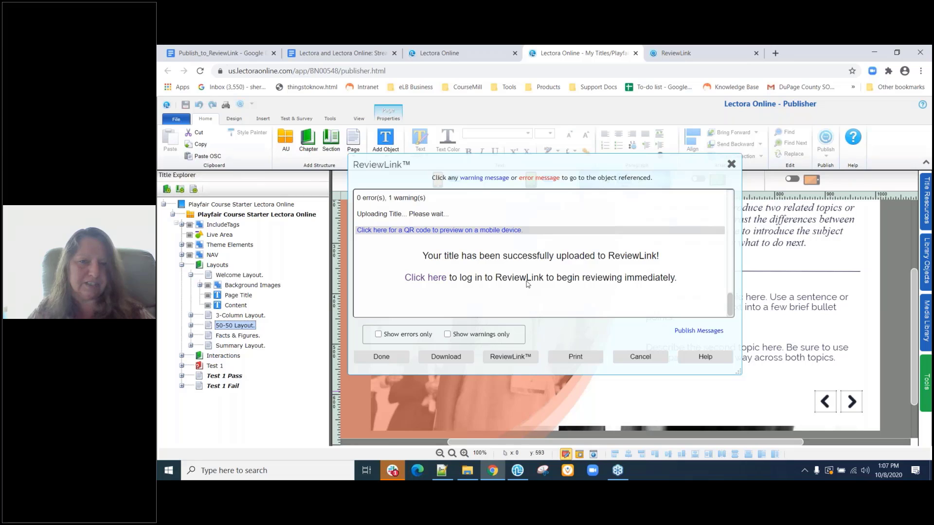
{"action": "left_click", "coordinate": [381, 357]}
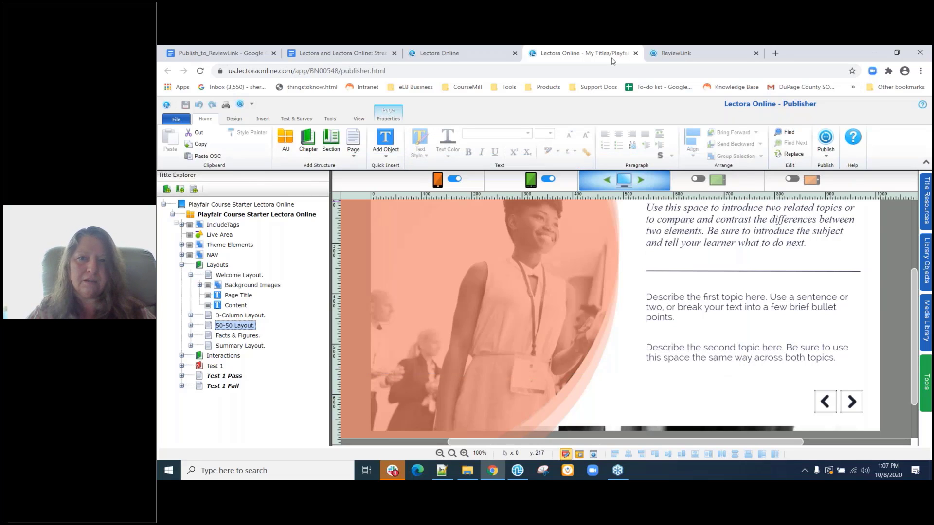
Find the Lectora Online title at Version 2 in My Published Content and open its Reviewers settings.
{"action": "left_click", "coordinate": [686, 53]}
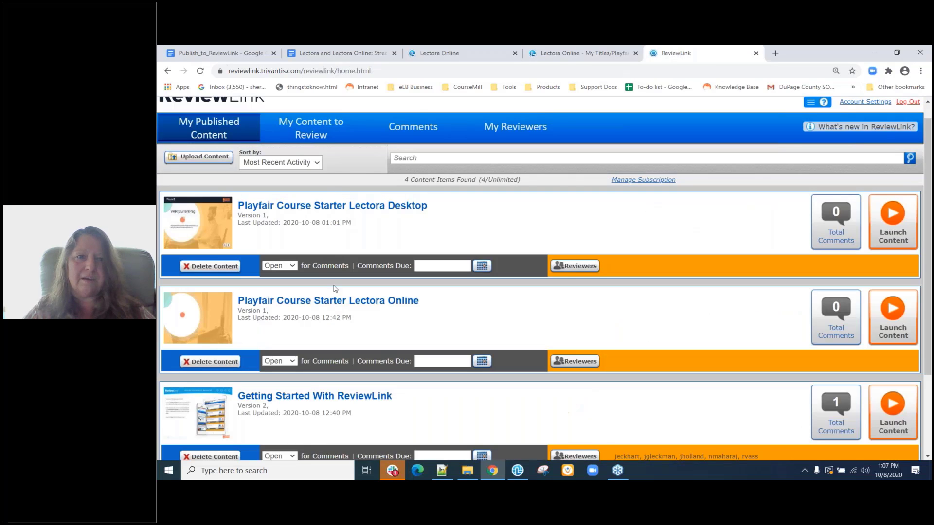
{"action": "left_click", "coordinate": [317, 126]}
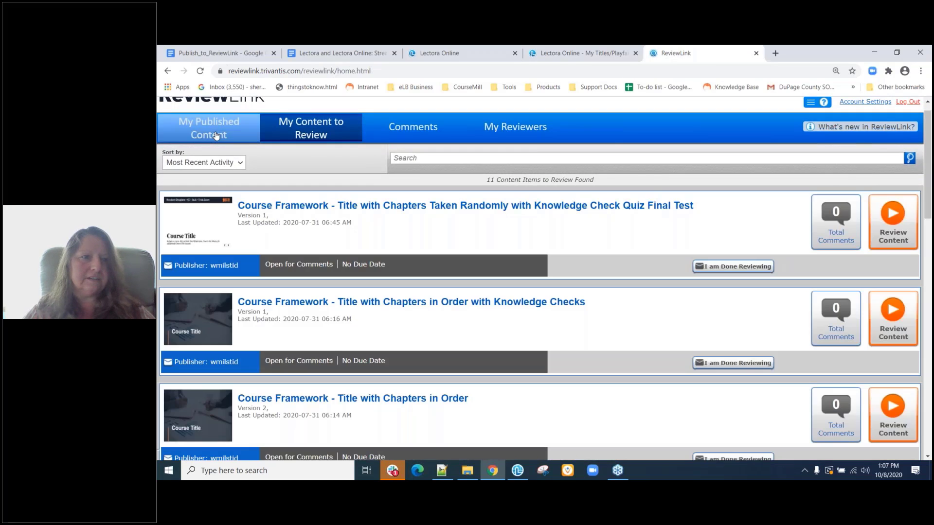
{"action": "left_click", "coordinate": [216, 136]}
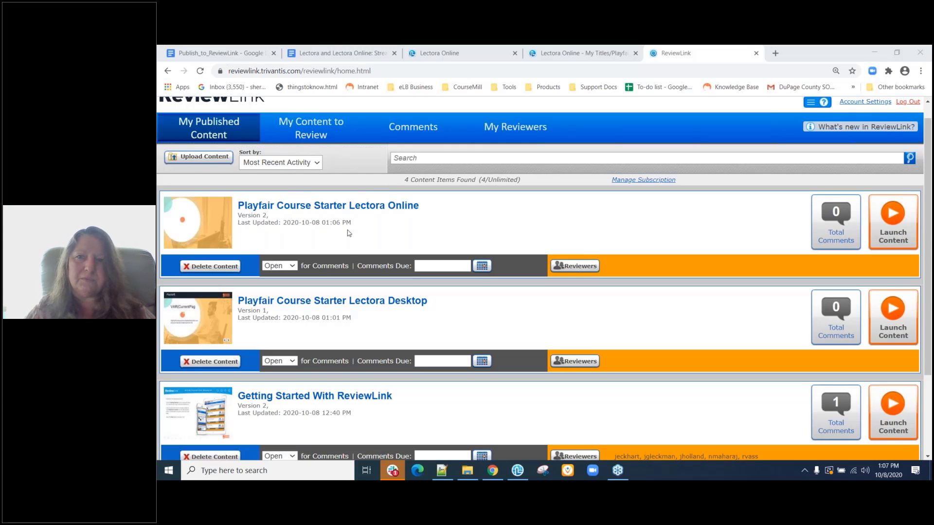
{"action": "scroll", "coordinate": [435, 234], "scroll_direction": "up", "scroll_amount": 1}
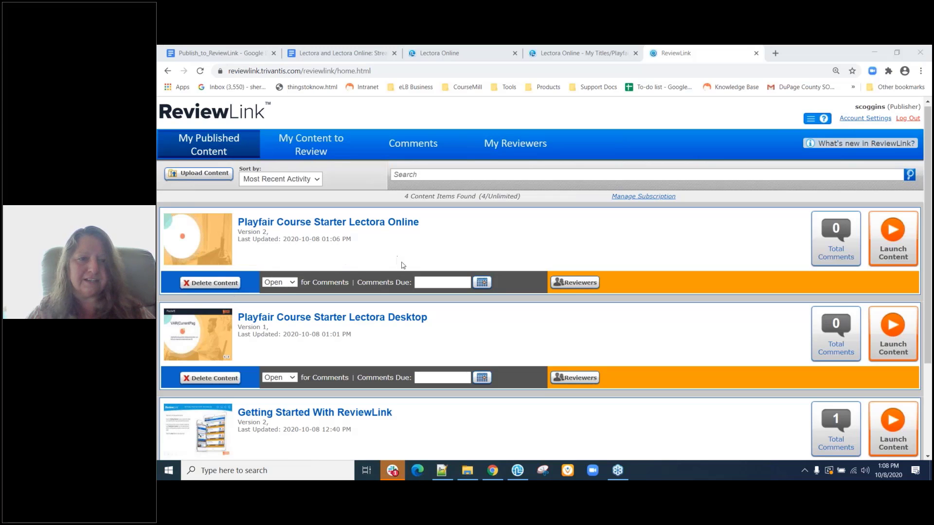
{"action": "left_click", "coordinate": [292, 284]}
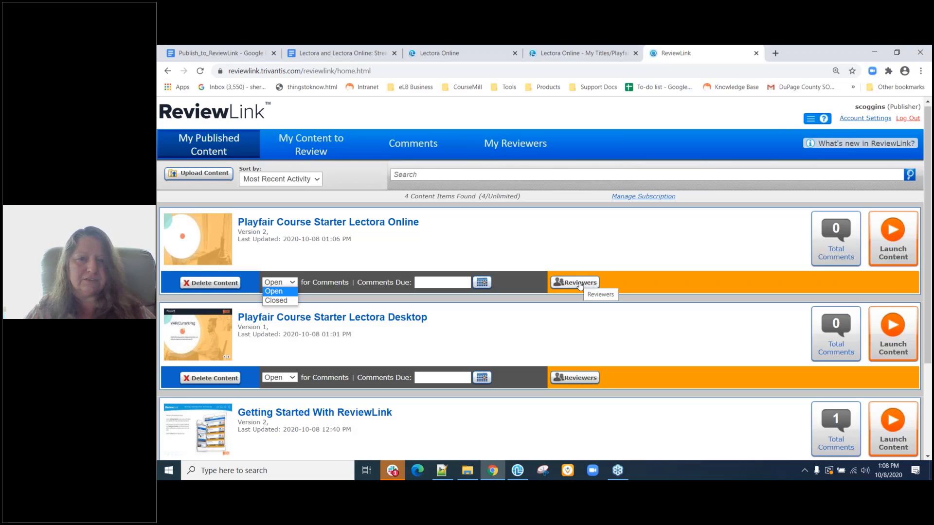
{"action": "left_click", "coordinate": [579, 283]}
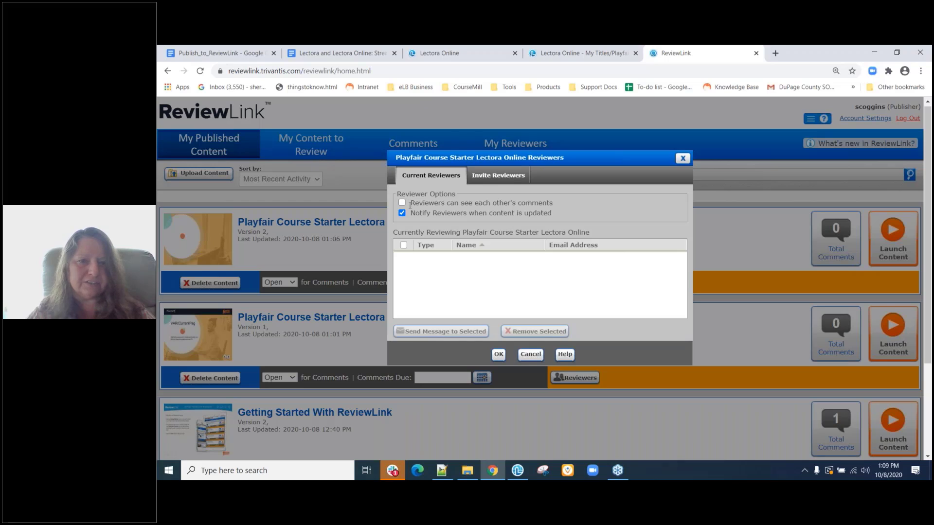
Switch the Reviewers dialog to Invite Reviewers, listing the five available reviewers.
{"action": "left_click", "coordinate": [512, 178]}
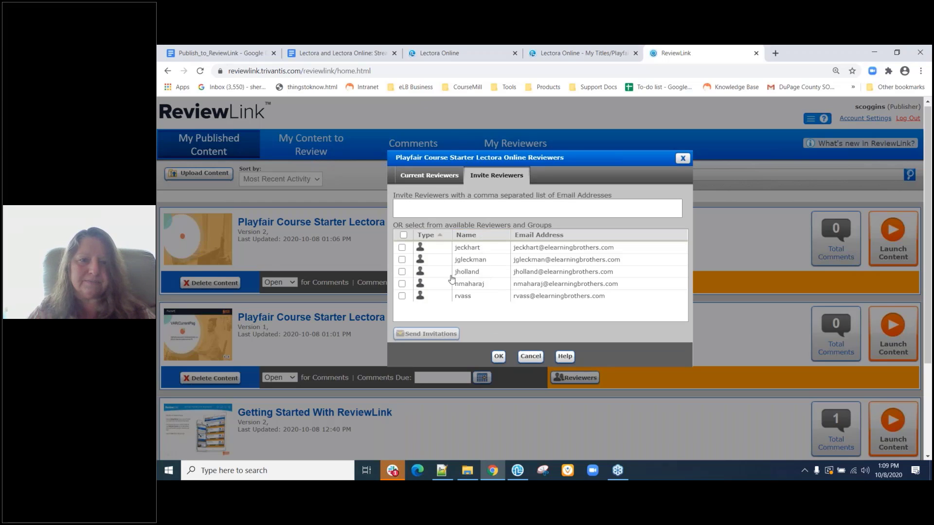
Check all five available reviewers, send the invitations, and close the Reviewers dialog.
{"action": "left_click", "coordinate": [402, 260]}
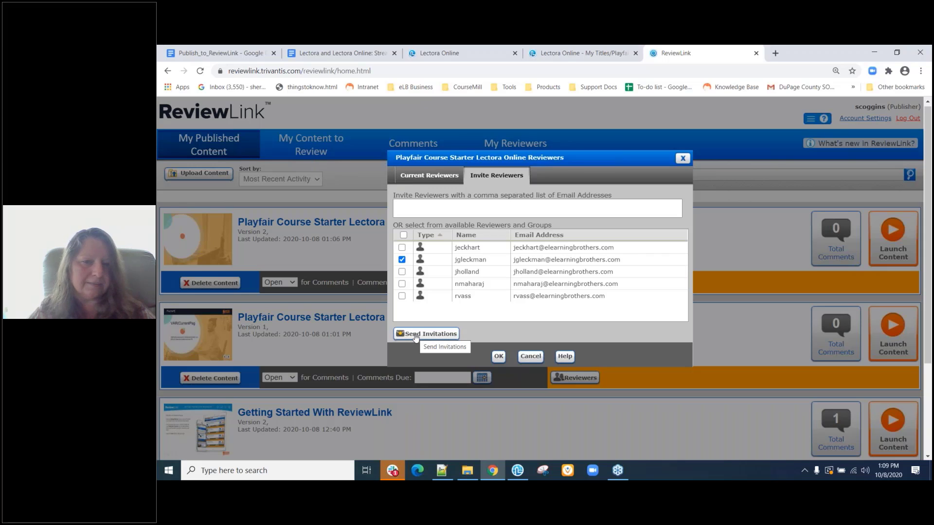
{"action": "left_click", "coordinate": [432, 203]}
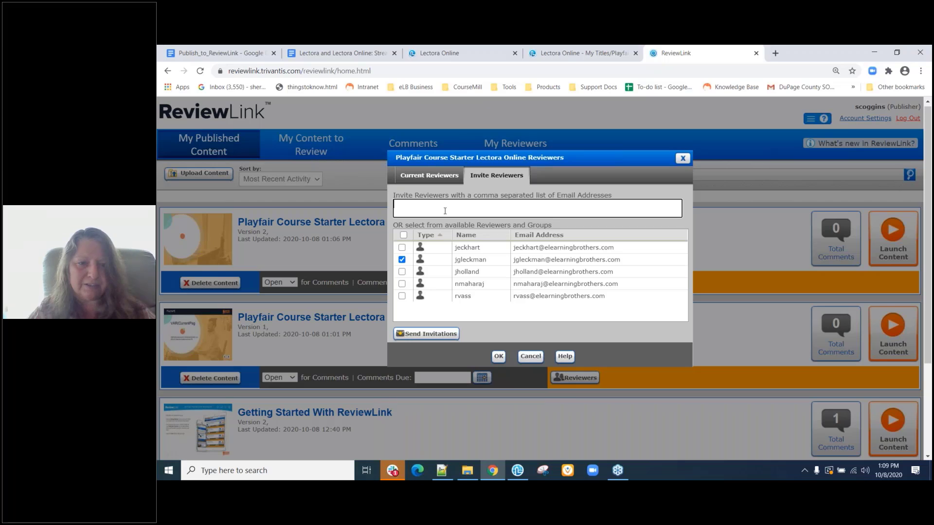
{"action": "left_click", "coordinate": [402, 248]}
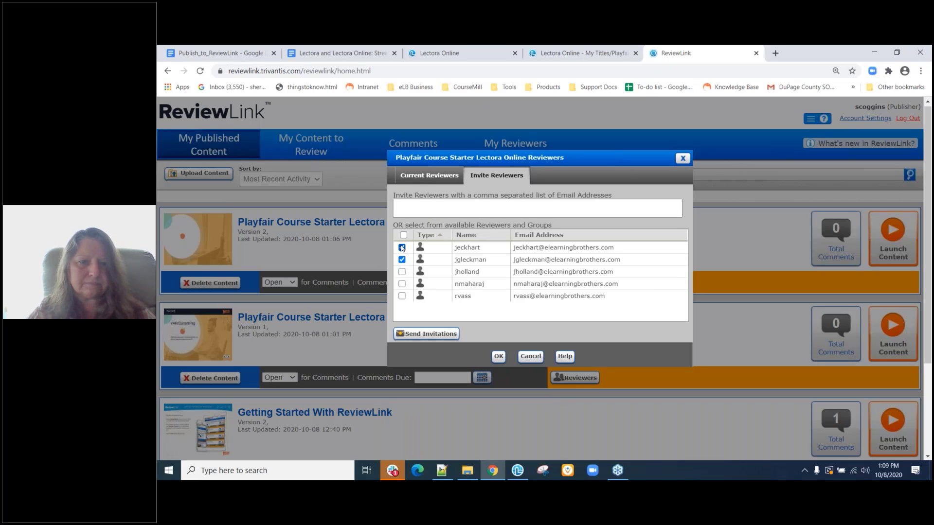
{"action": "left_click", "coordinate": [401, 271]}
{"action": "left_click", "coordinate": [402, 284]}
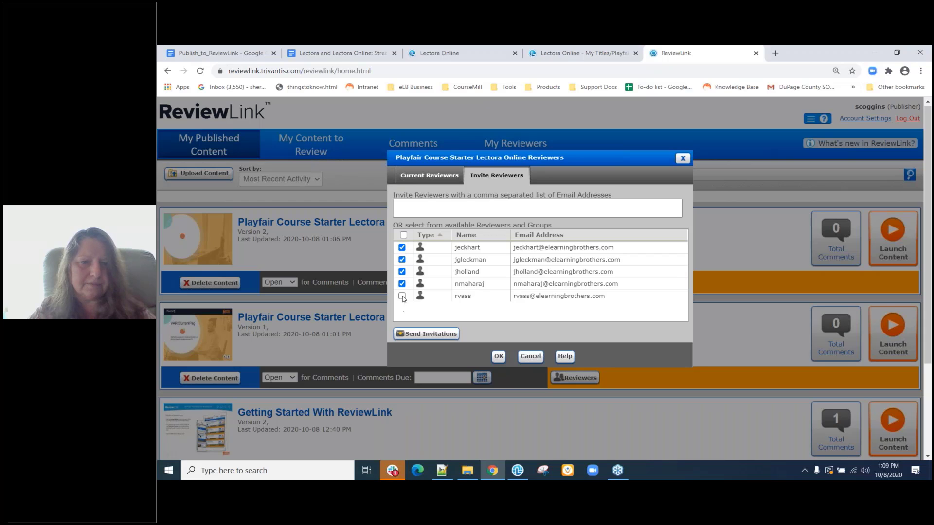
{"action": "left_click", "coordinate": [402, 296]}
{"action": "left_click", "coordinate": [426, 334]}
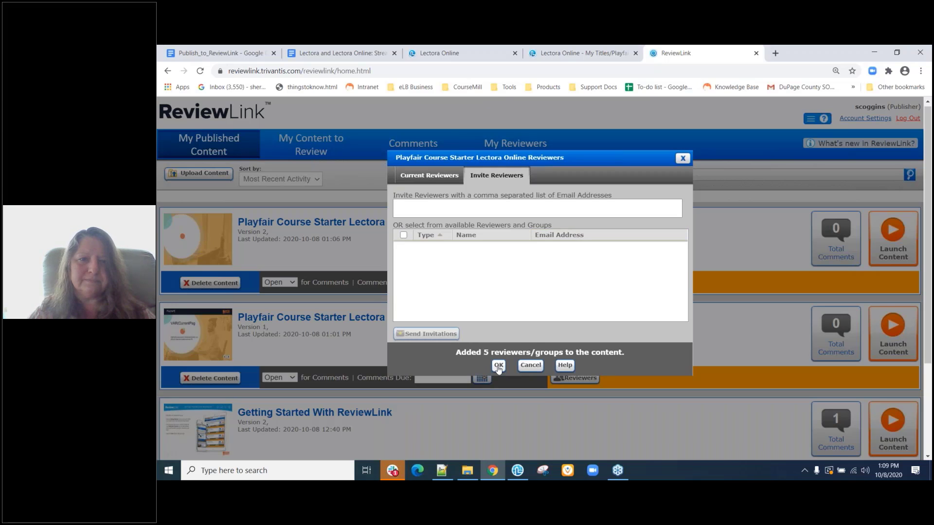
{"action": "left_click", "coordinate": [498, 365]}
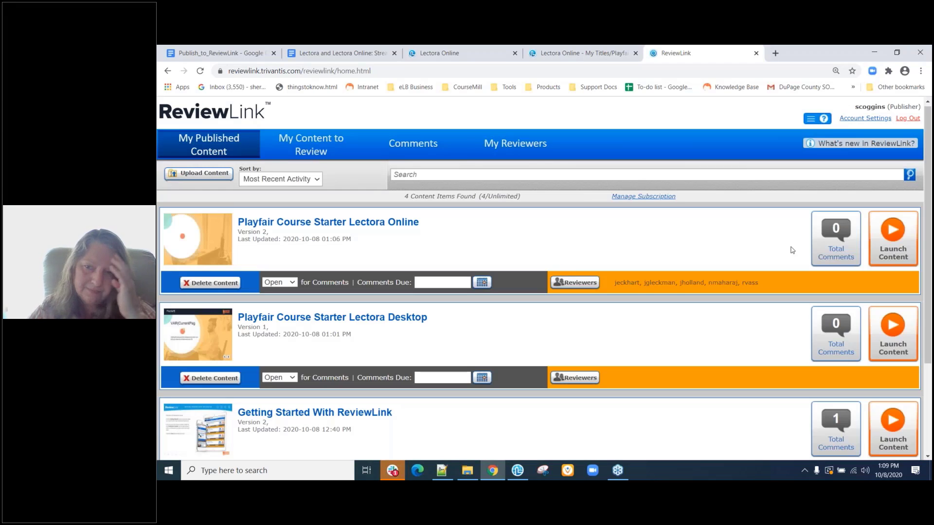
Launch the Lectora Online title in the ReviewLink Launcher and maximize it on the Welcome Layout page.
{"action": "left_click", "coordinate": [895, 243]}
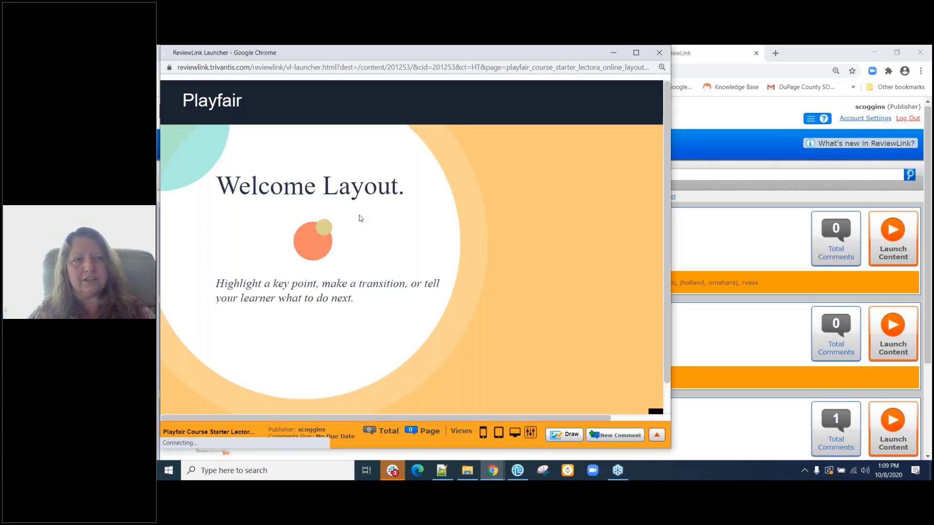
{"action": "right_click", "coordinate": [676, 458]}
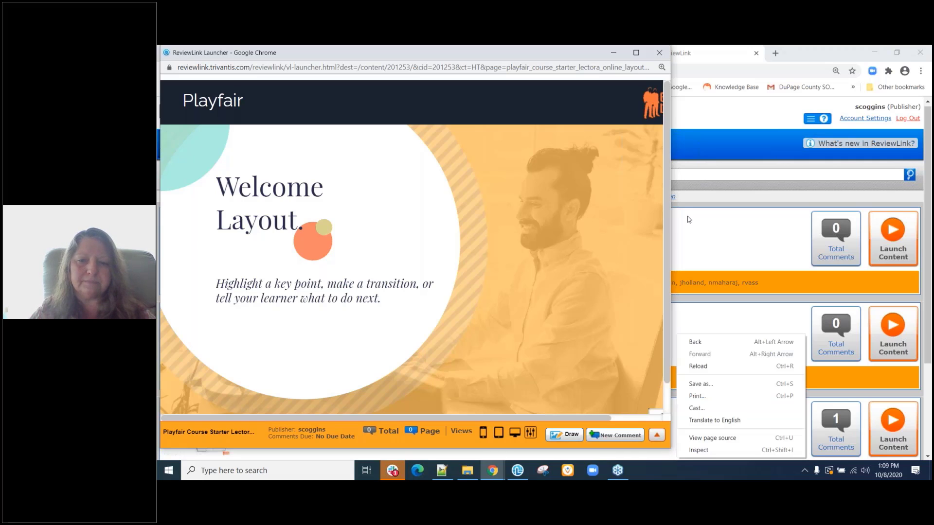
{"action": "left_click", "coordinate": [636, 53]}
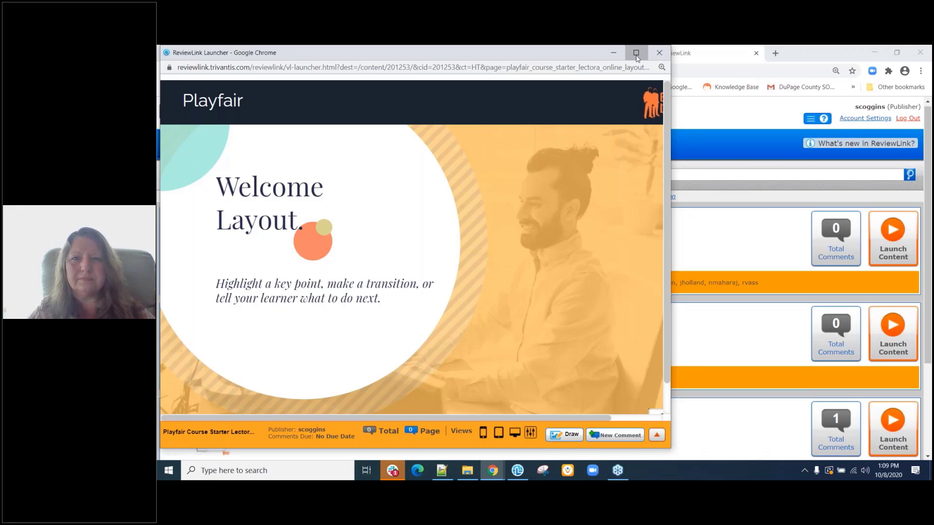
{"action": "left_click", "coordinate": [638, 62]}
{"action": "mouse_move", "coordinate": [517, 470]}
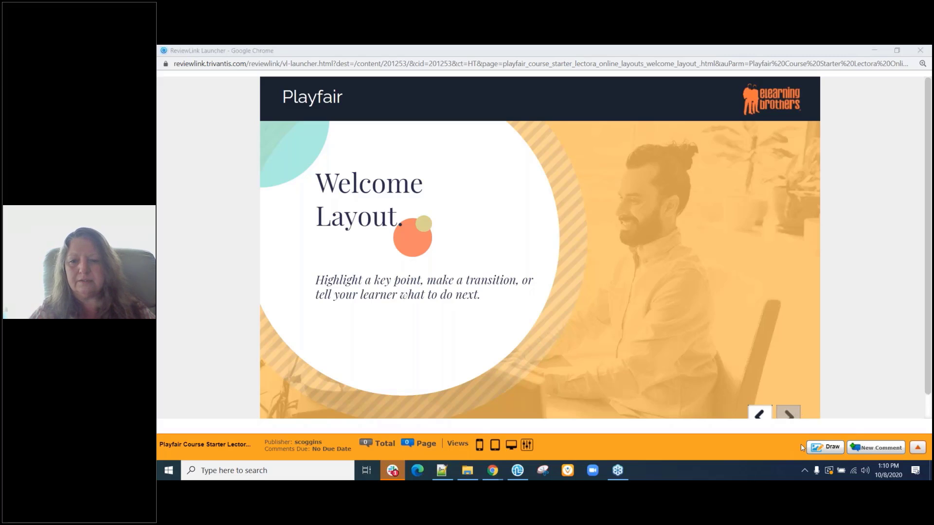
Advance the ReviewLink preview to the 3-Column Layout slide and check it in phone, then tablet view.
{"action": "left_click", "coordinate": [782, 427]}
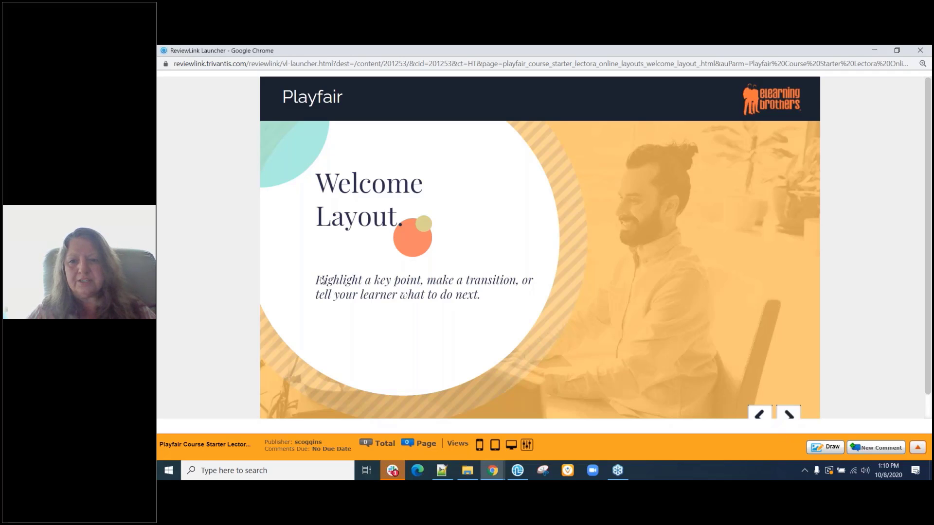
{"action": "left_click", "coordinate": [789, 412]}
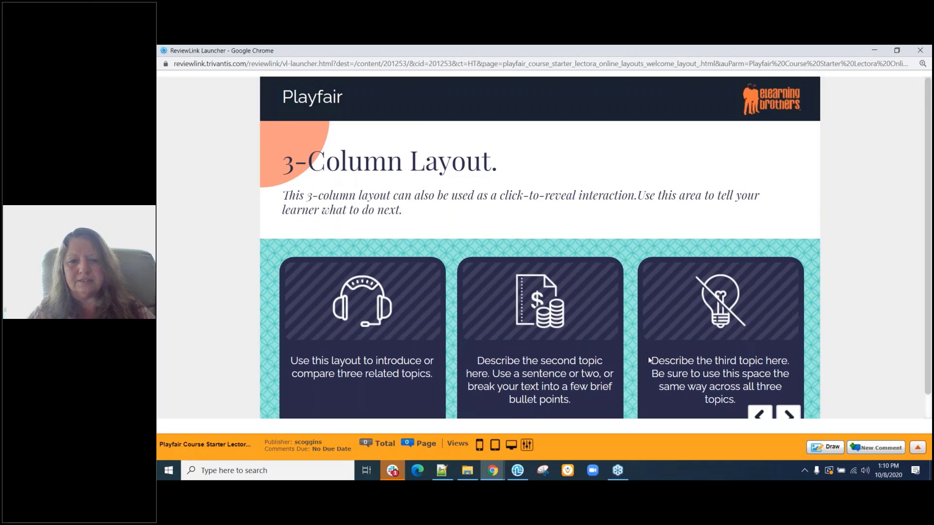
{"action": "left_click", "coordinate": [479, 445]}
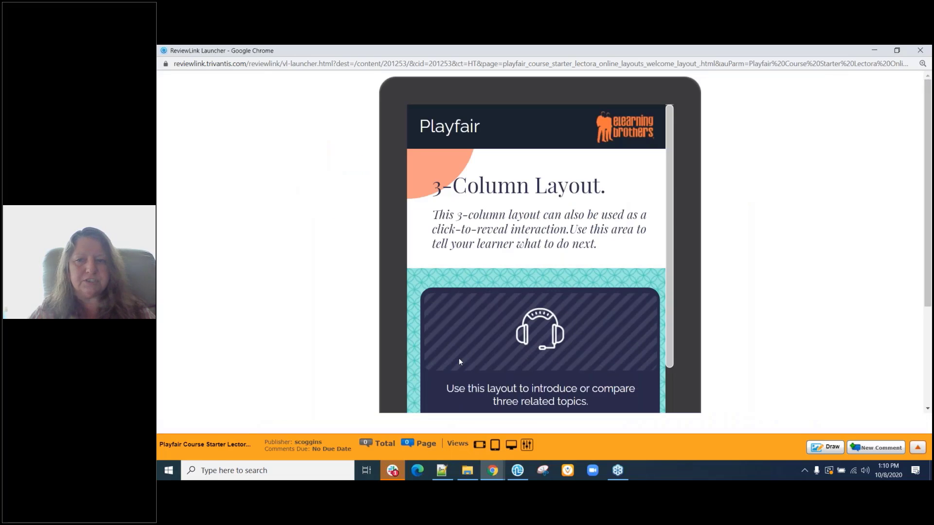
{"action": "scroll", "coordinate": [460, 362], "scroll_direction": "down", "scroll_amount": 5}
{"action": "scroll", "coordinate": [459, 358], "scroll_direction": "up", "scroll_amount": 5}
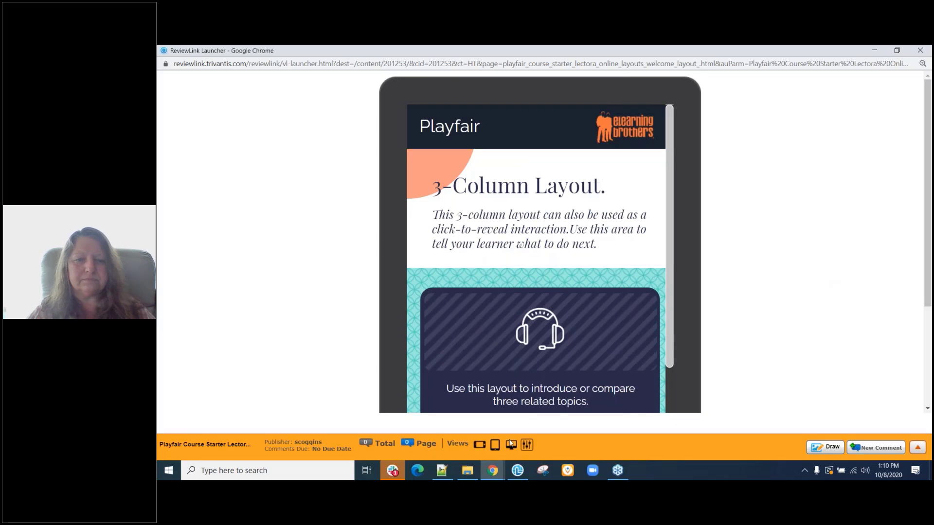
{"action": "left_click", "coordinate": [495, 445]}
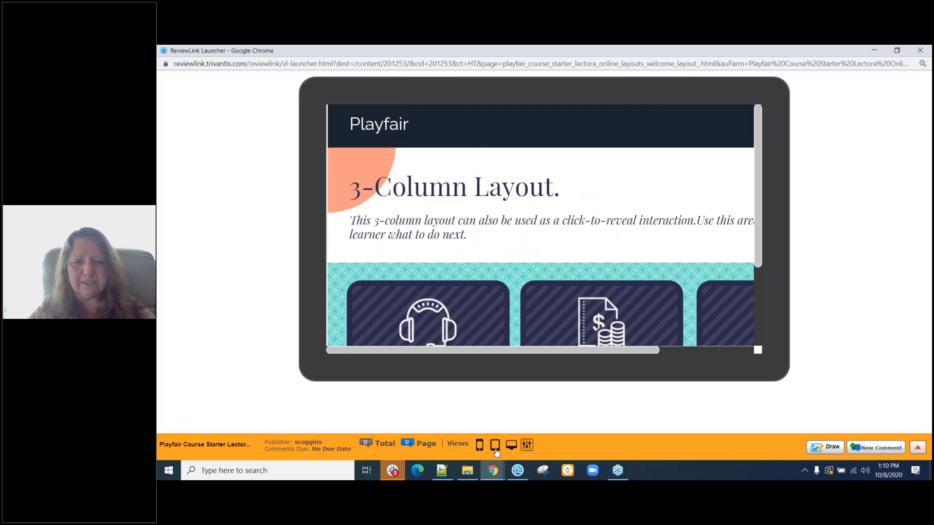
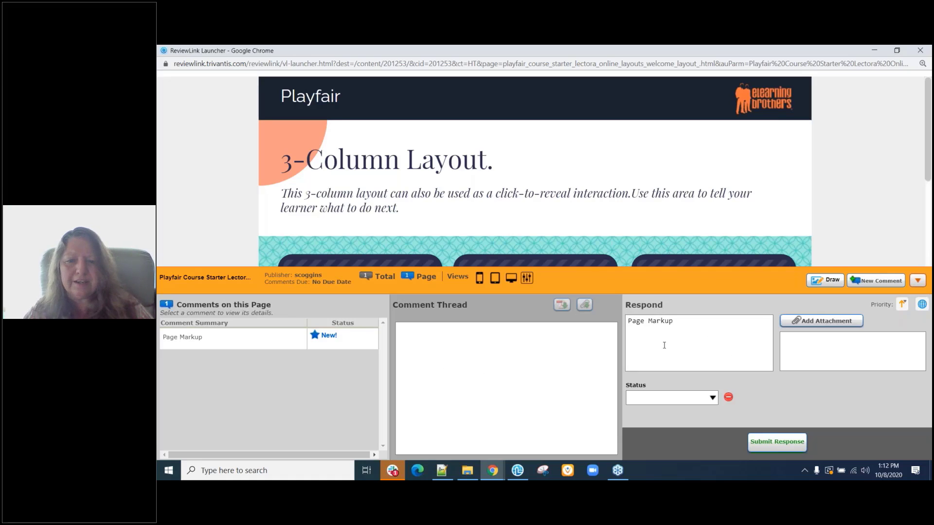
Draft a comment 'Please change this center graphic' with details 'deaails' and bring up the attachment upload.
{"action": "left_click", "coordinate": [882, 283]}
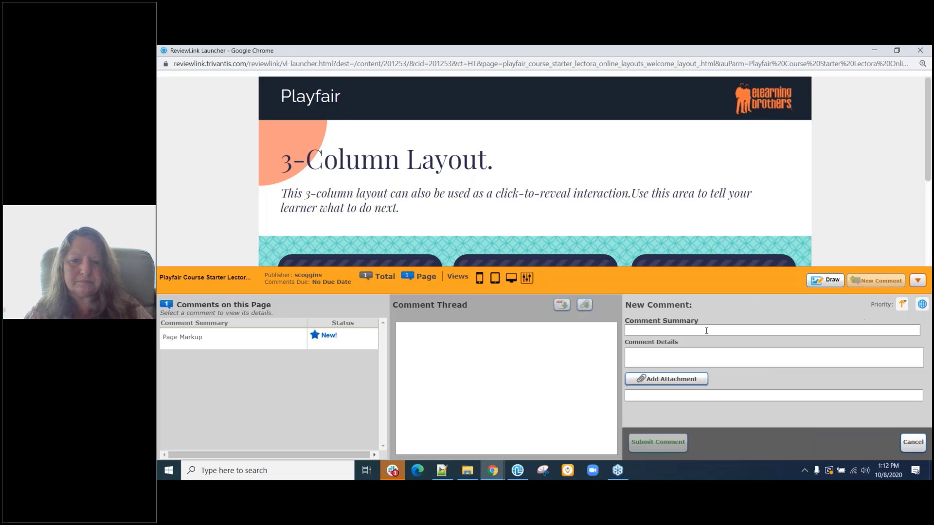
{"action": "left_click", "coordinate": [681, 330]}
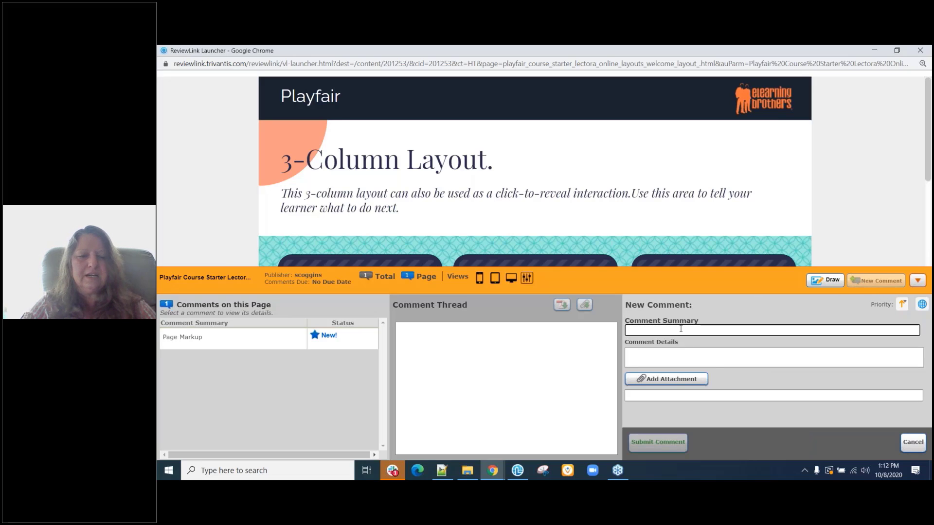
{"action": "type", "text": "Please cha"}
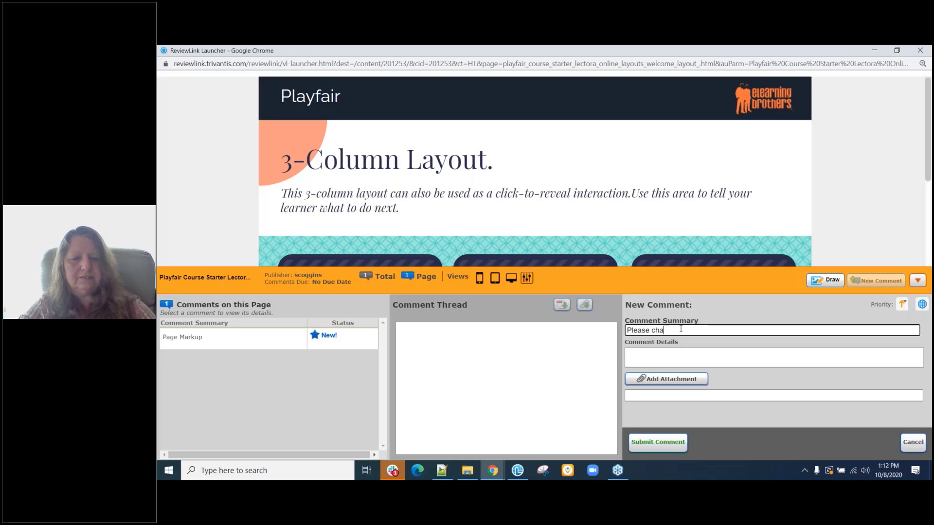
{"action": "type", "text": "nge this"}
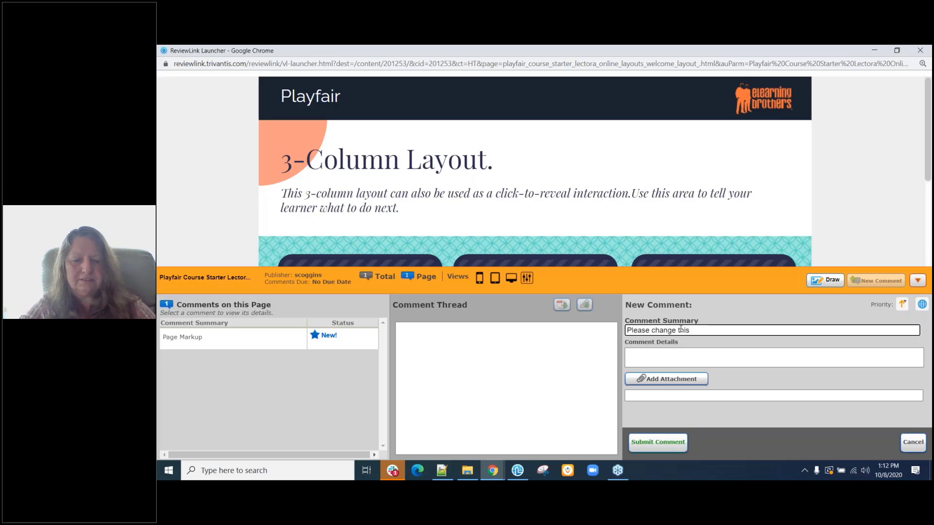
{"action": "type", "text": " center gr"}
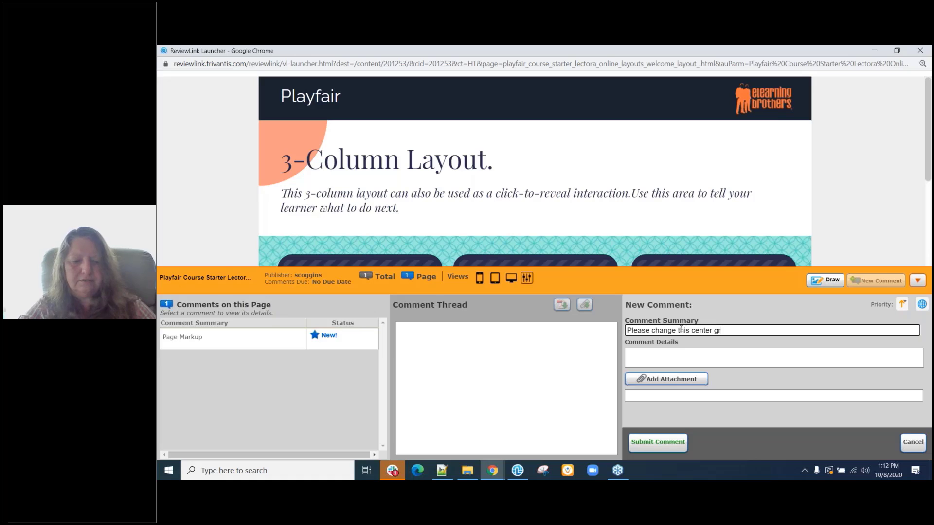
{"action": "type", "text": "aphic"}
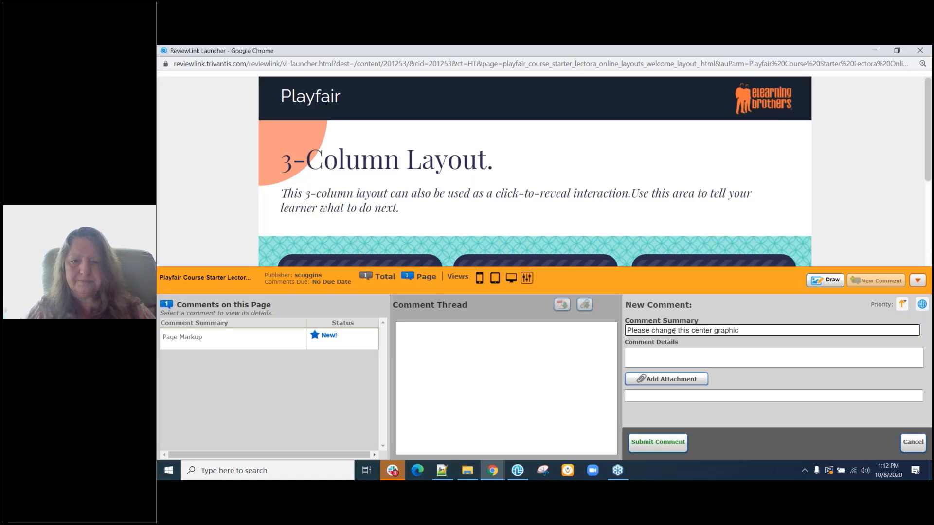
{"action": "left_click", "coordinate": [648, 363]}
{"action": "type", "text": "to"}
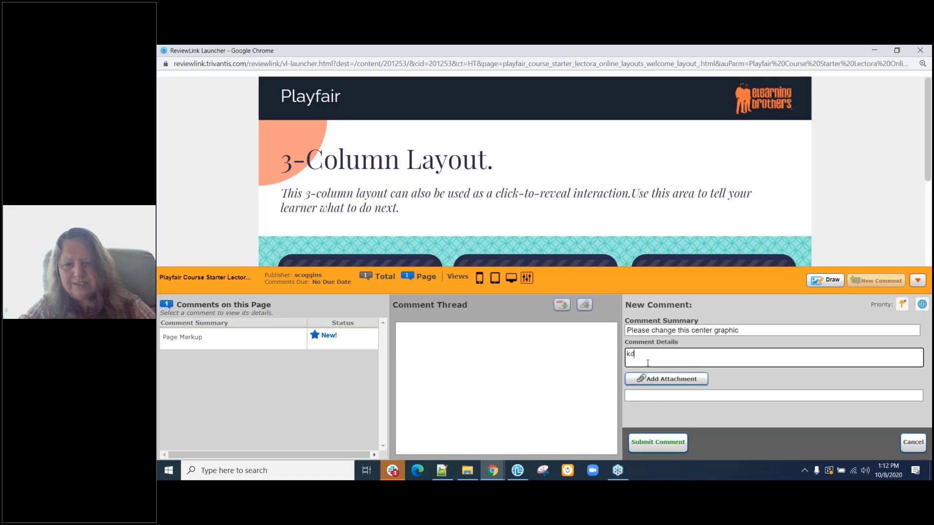
{"action": "key", "text": "BackSpace"}
{"action": "key", "text": "BackSpace"}
{"action": "type", "text": "to"}
{"action": "key", "text": "BackSpace"}
{"action": "key", "text": "BackSpace"}
{"action": "type", "text": "deaails"}
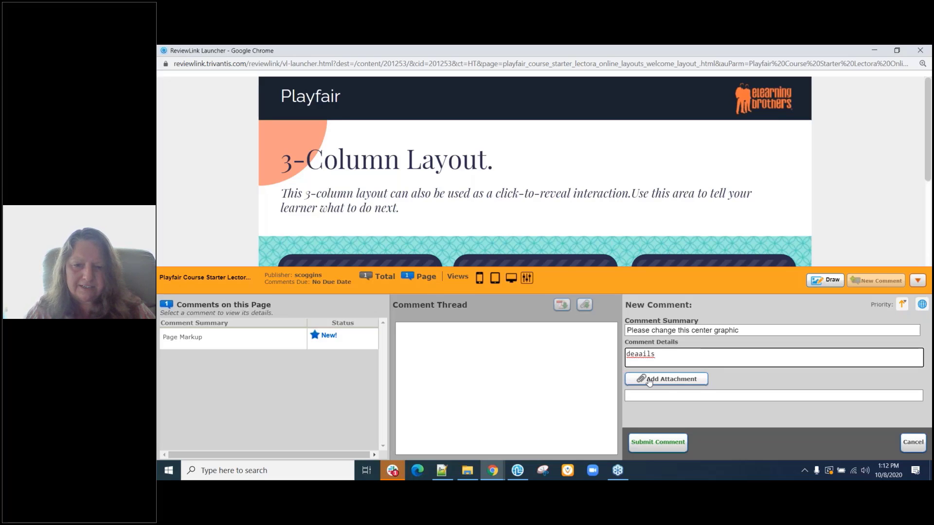
{"action": "left_click", "coordinate": [649, 381]}
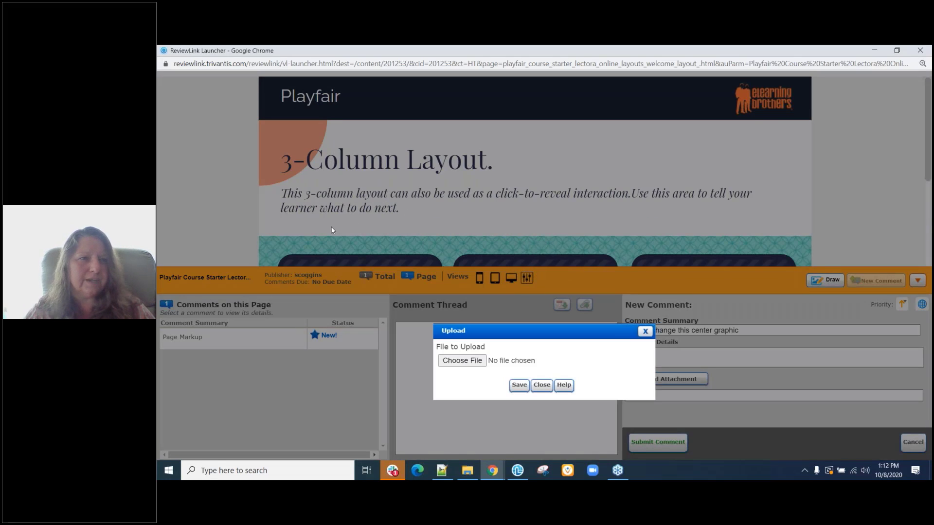
Attach the businessman image from D:\Samples\Sample Media\Sample Images\JPEG and submit the comment.
{"action": "left_click", "coordinate": [462, 360]}
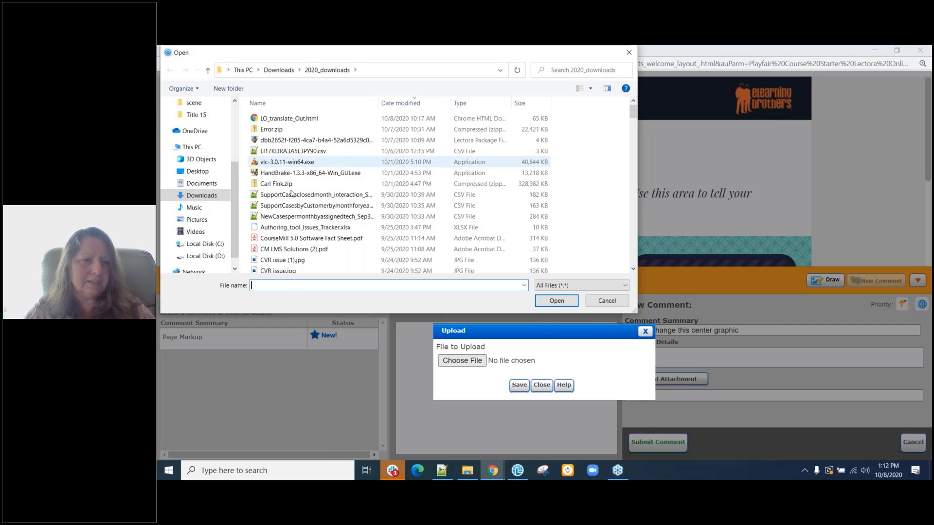
{"action": "left_click", "coordinate": [209, 258]}
{"action": "double_click", "coordinate": [266, 130]}
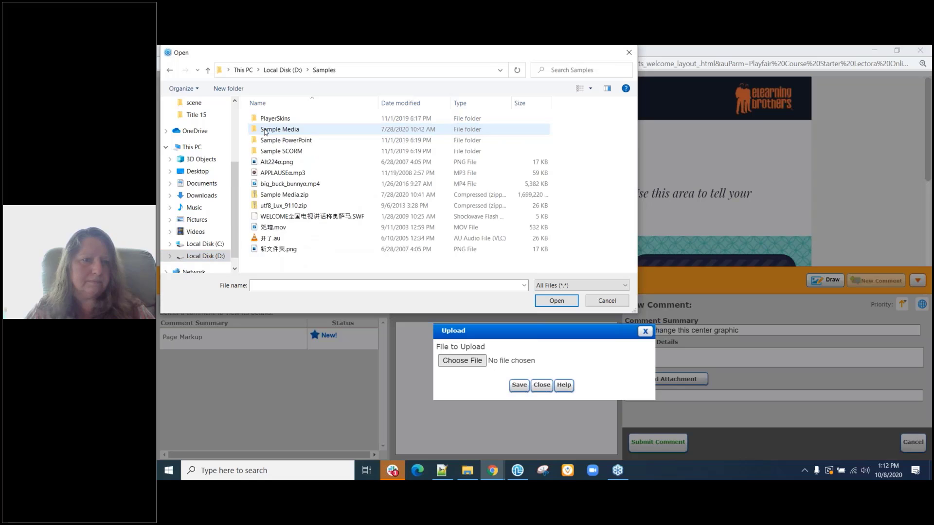
{"action": "double_click", "coordinate": [265, 130]}
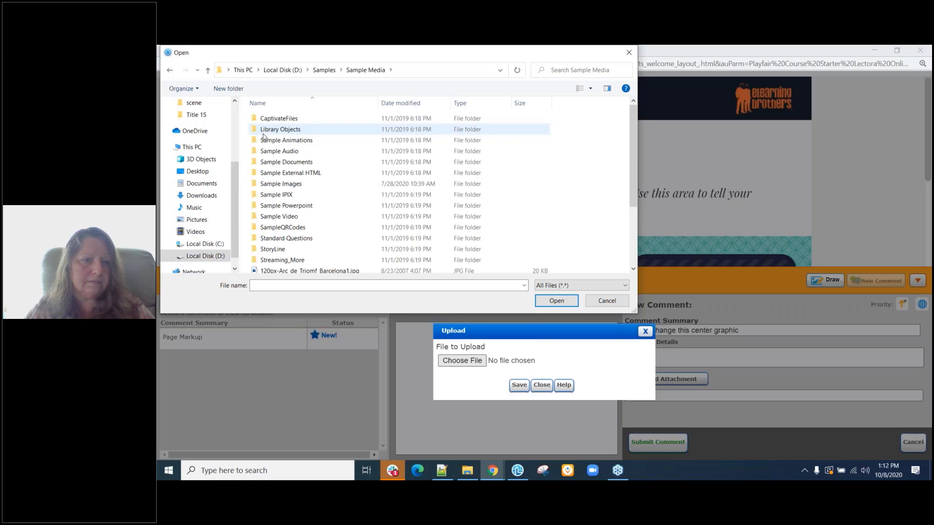
{"action": "double_click", "coordinate": [278, 185]}
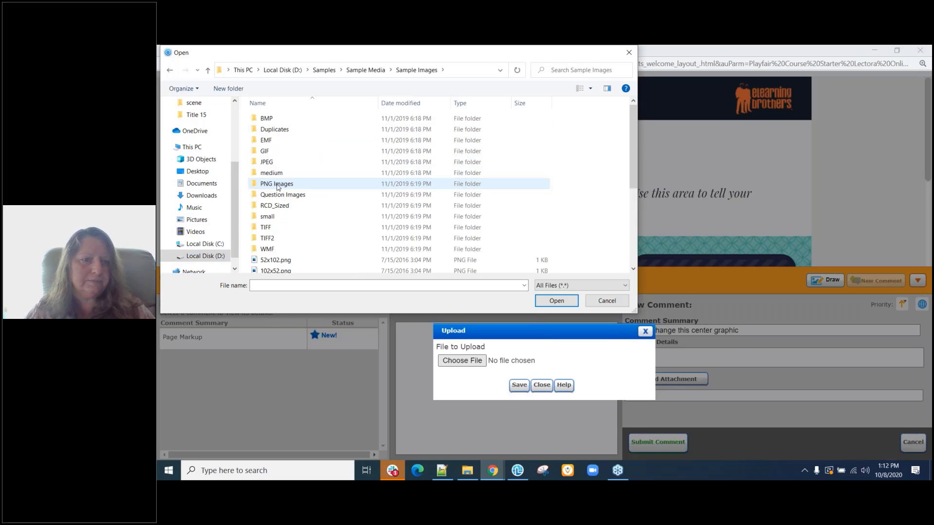
{"action": "double_click", "coordinate": [267, 163]}
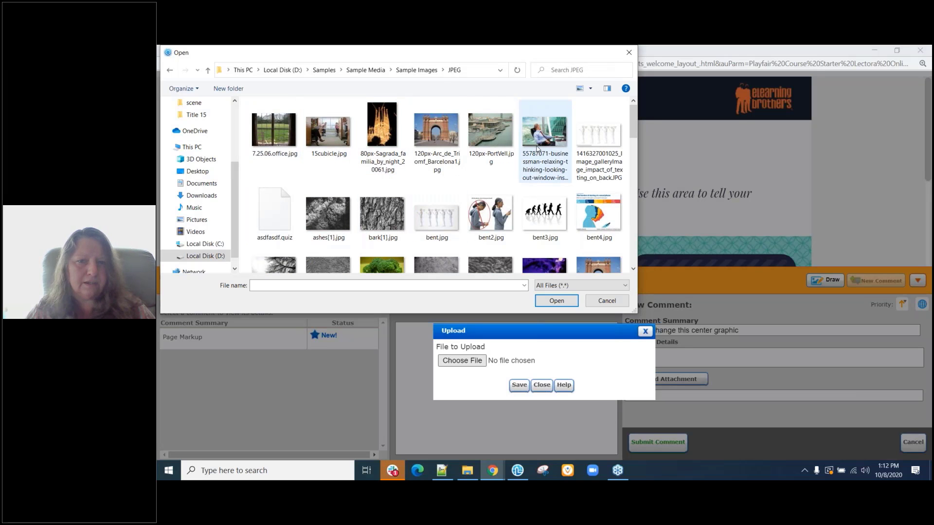
{"action": "left_click", "coordinate": [538, 149]}
{"action": "left_click", "coordinate": [557, 301]}
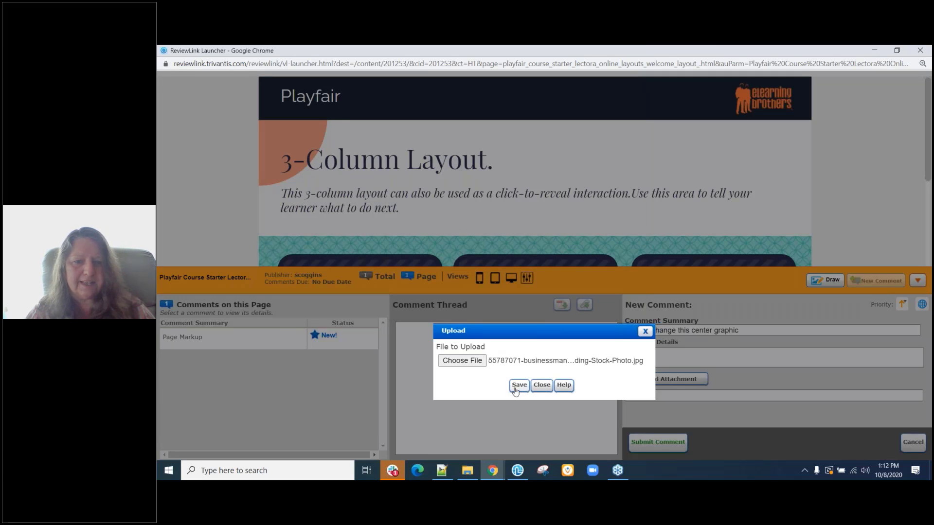
{"action": "left_click", "coordinate": [520, 388]}
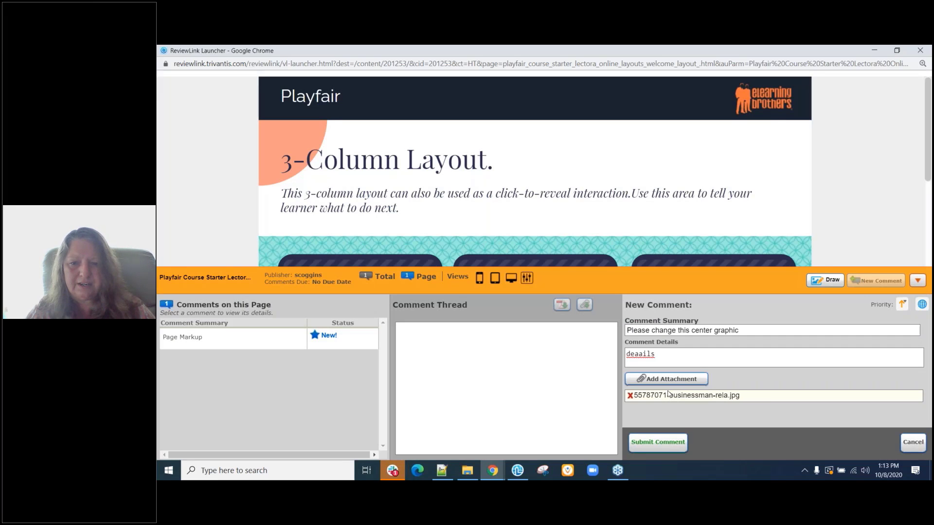
{"action": "left_click", "coordinate": [669, 444]}
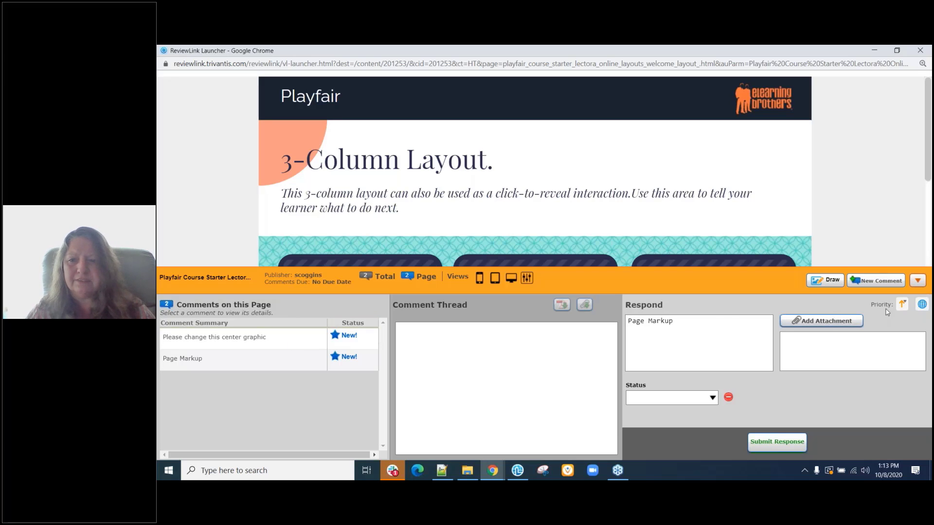
Collapse the review panel and close the ReviewLink Launcher window.
{"action": "left_click", "coordinate": [918, 282]}
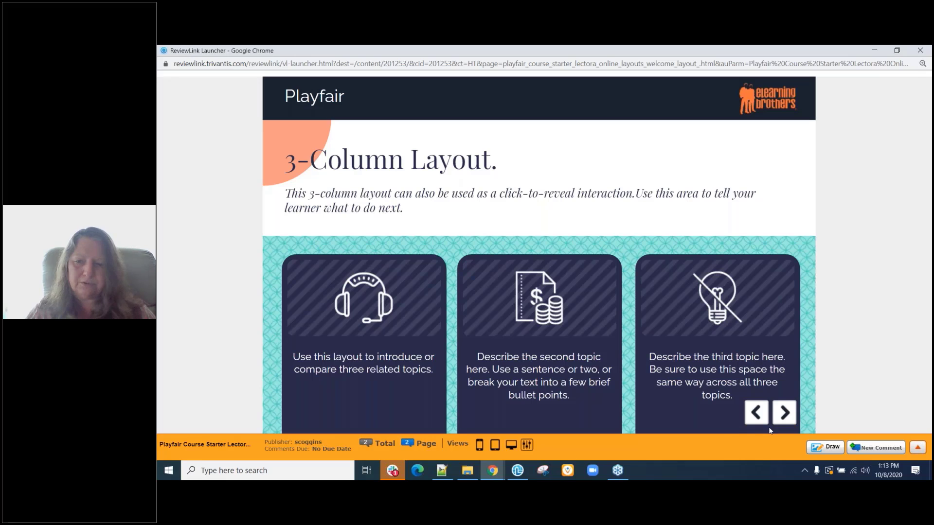
{"action": "left_click", "coordinate": [920, 51]}
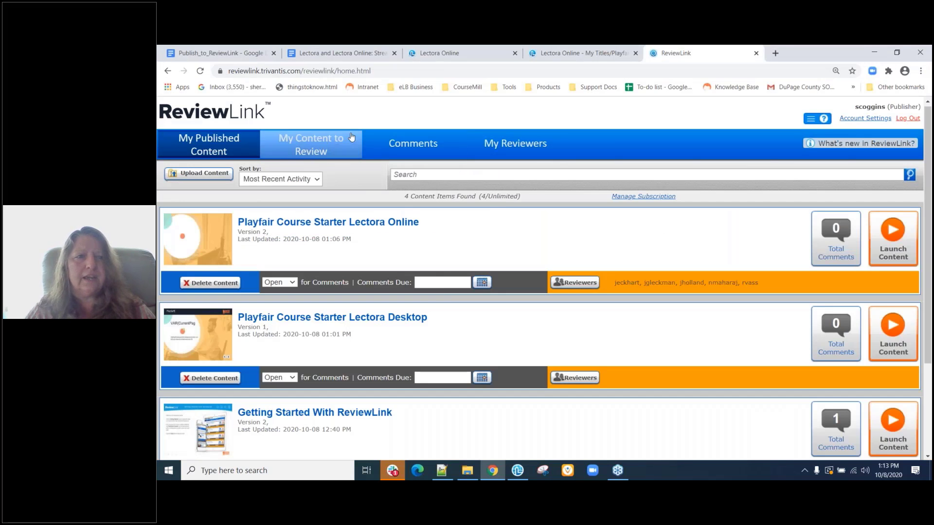
Go to the Comments page and set the Content filter to ~ All ~.
{"action": "left_click", "coordinate": [422, 149]}
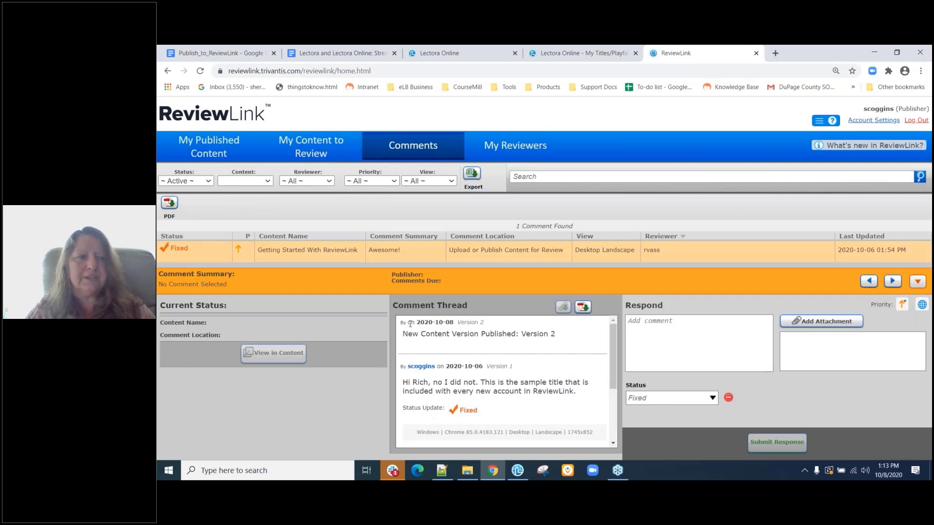
{"action": "left_click", "coordinate": [237, 184]}
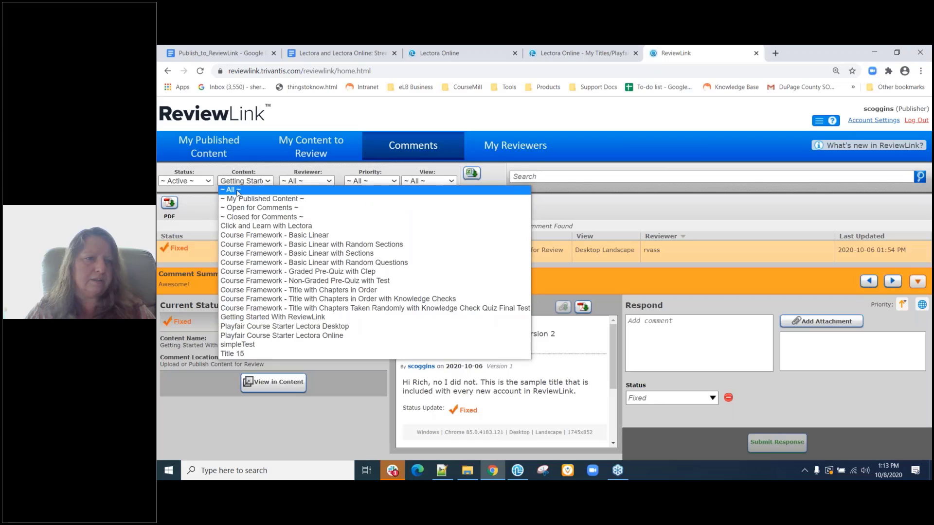
{"action": "left_click", "coordinate": [238, 190]}
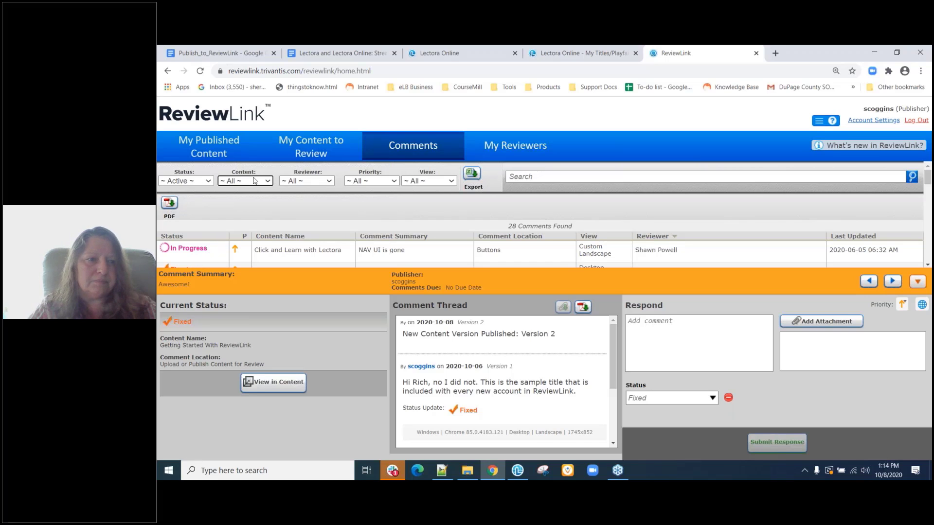
Browse the 28 comments with the detail panel hidden, then reopen the Content filter choices.
{"action": "scroll", "coordinate": [341, 257], "scroll_direction": "down", "scroll_amount": 2}
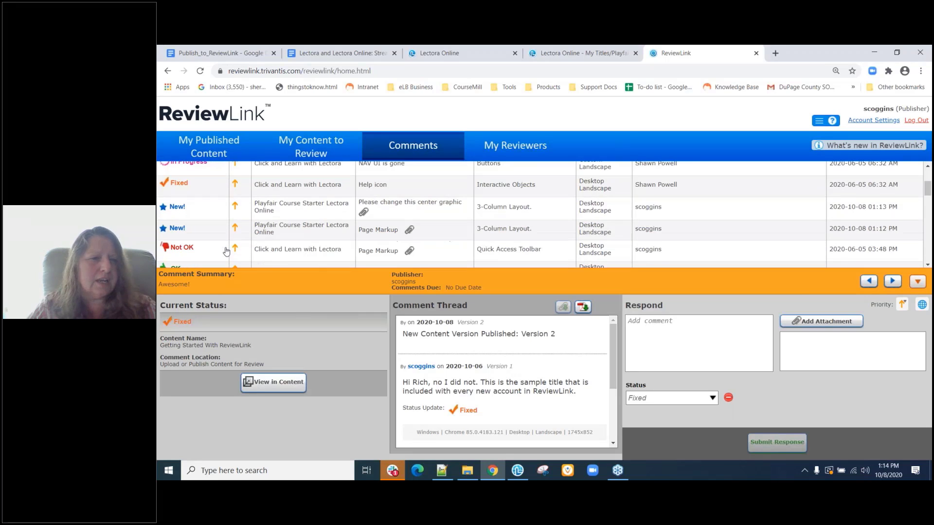
{"action": "left_click", "coordinate": [918, 283]}
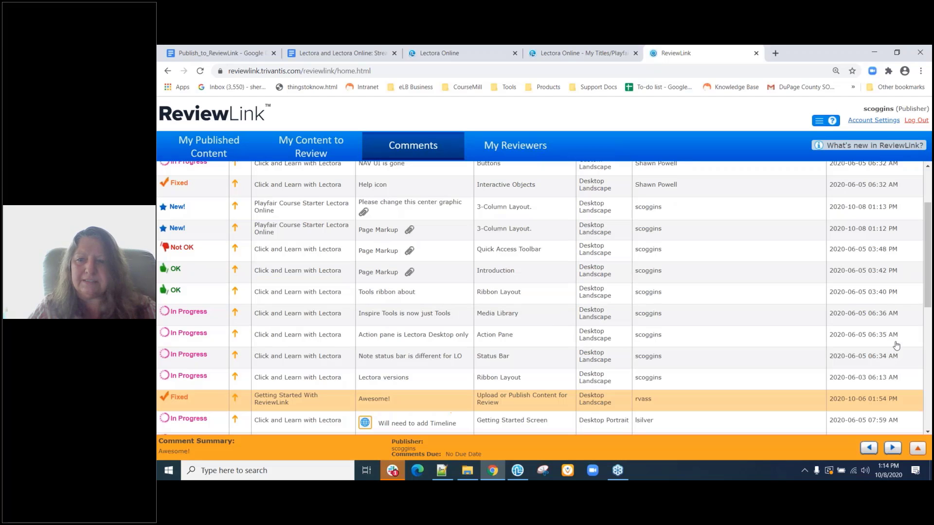
{"action": "left_click", "coordinate": [918, 450]}
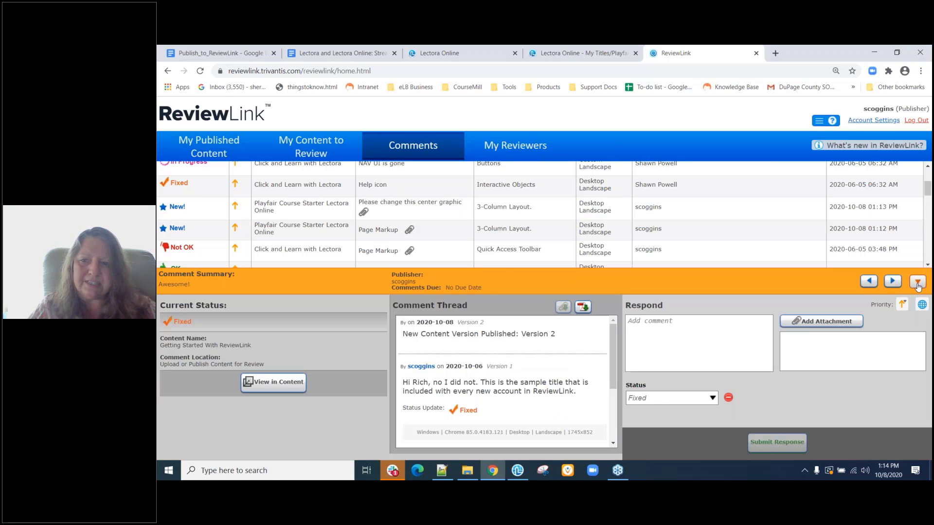
{"action": "left_click", "coordinate": [918, 283]}
{"action": "scroll", "coordinate": [321, 303], "scroll_direction": "up", "scroll_amount": 3}
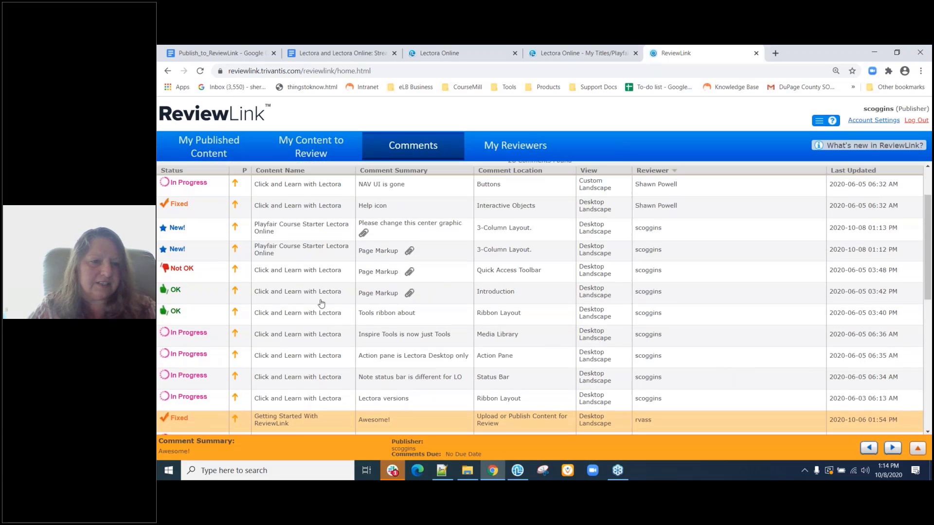
{"action": "scroll", "coordinate": [321, 302], "scroll_direction": "down", "scroll_amount": 10}
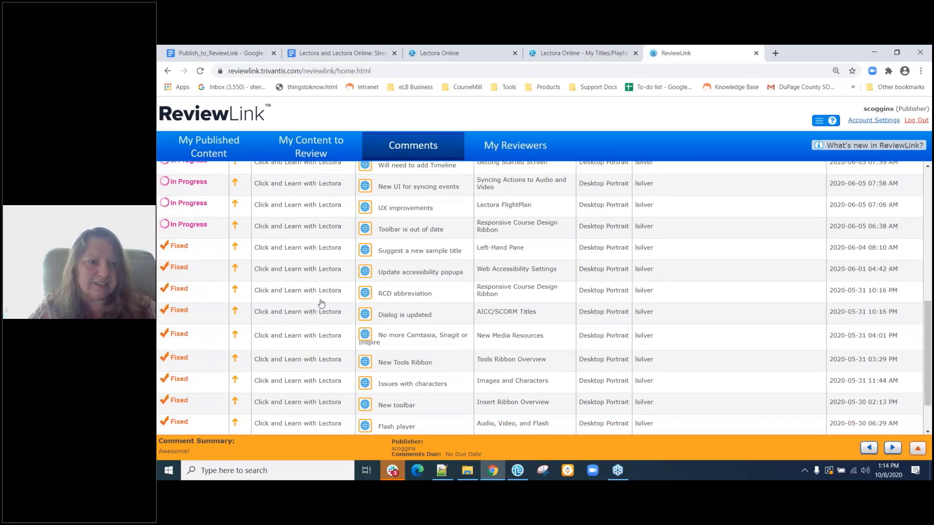
{"action": "scroll", "coordinate": [321, 303], "scroll_direction": "up", "scroll_amount": 10}
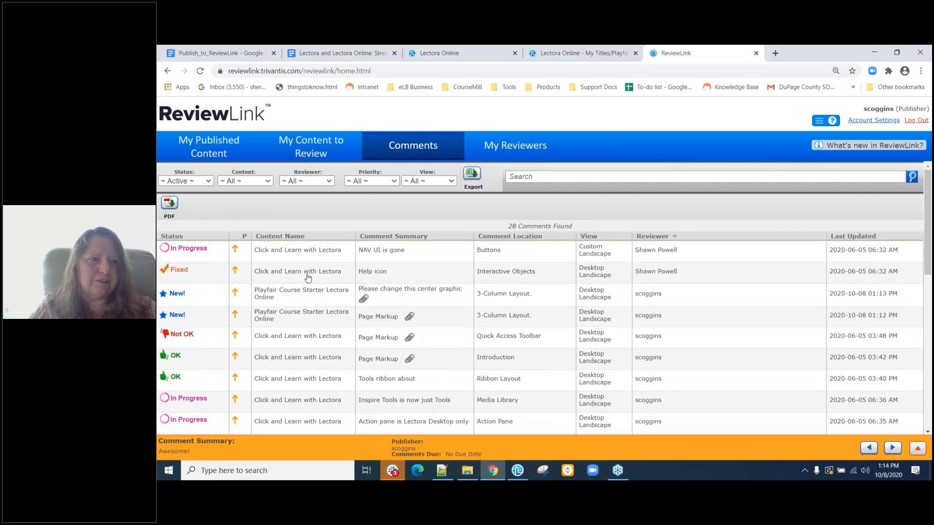
{"action": "left_click", "coordinate": [268, 181]}
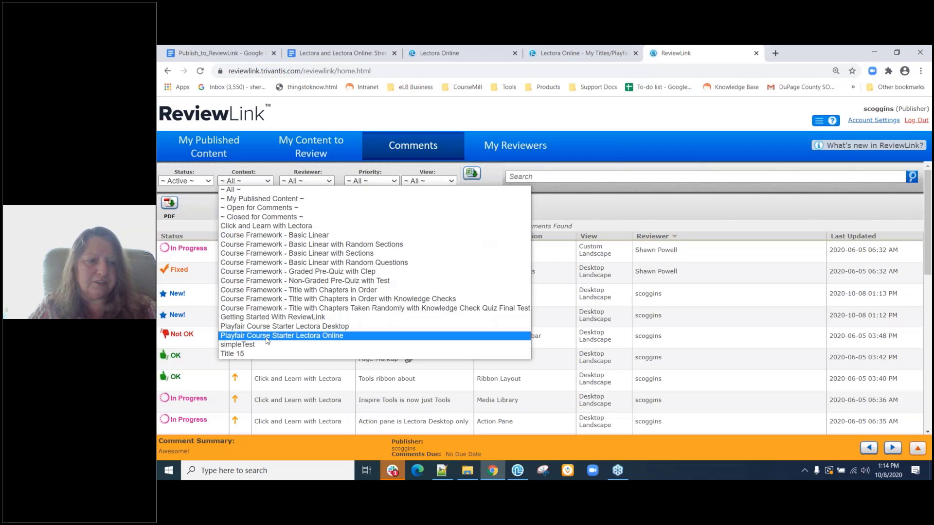
Filter comments to Playfair Course Starter Lectora Online and expand the Page Markup comment's details.
{"action": "left_click", "coordinate": [267, 336]}
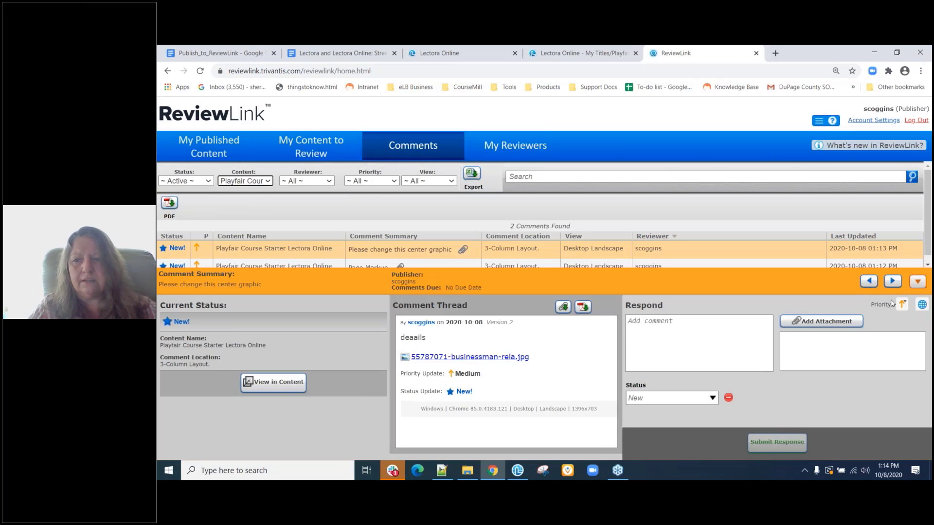
{"action": "left_click", "coordinate": [917, 286]}
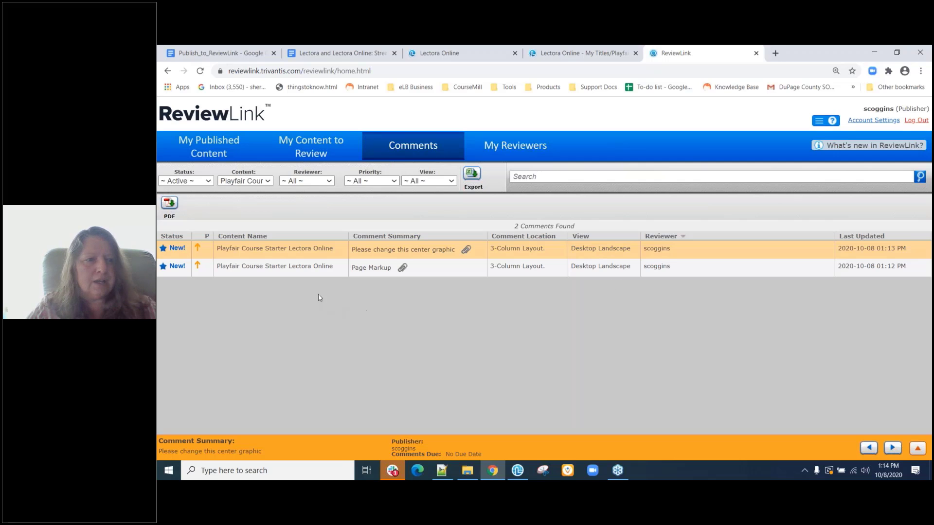
{"action": "left_click", "coordinate": [419, 275]}
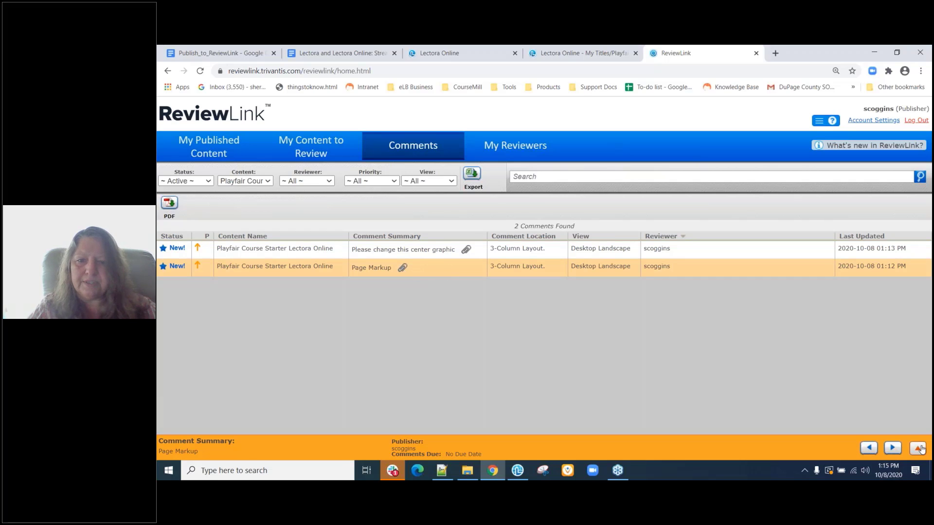
{"action": "left_click", "coordinate": [919, 448]}
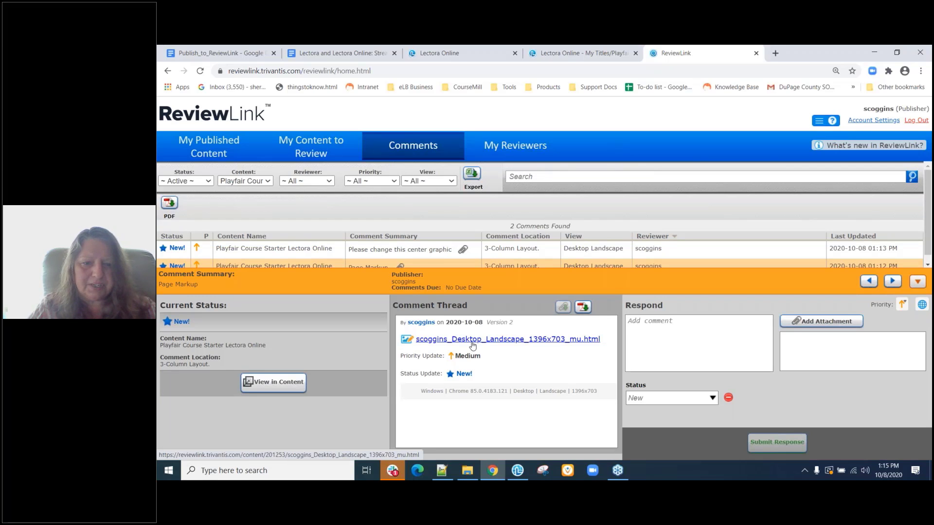
Open the Page Markup comment's .html markup file in a new tab, then return to ReviewLink.
{"action": "left_click", "coordinate": [472, 341]}
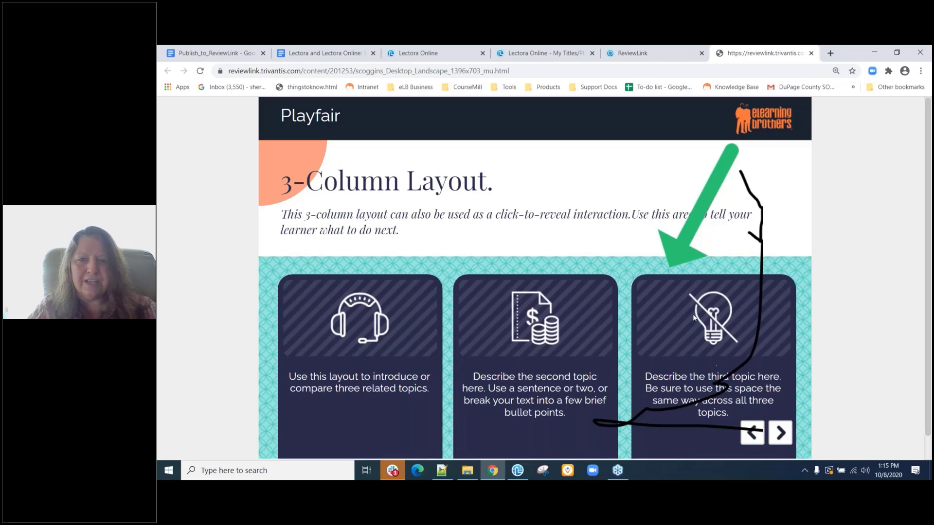
{"action": "left_click", "coordinate": [643, 54]}
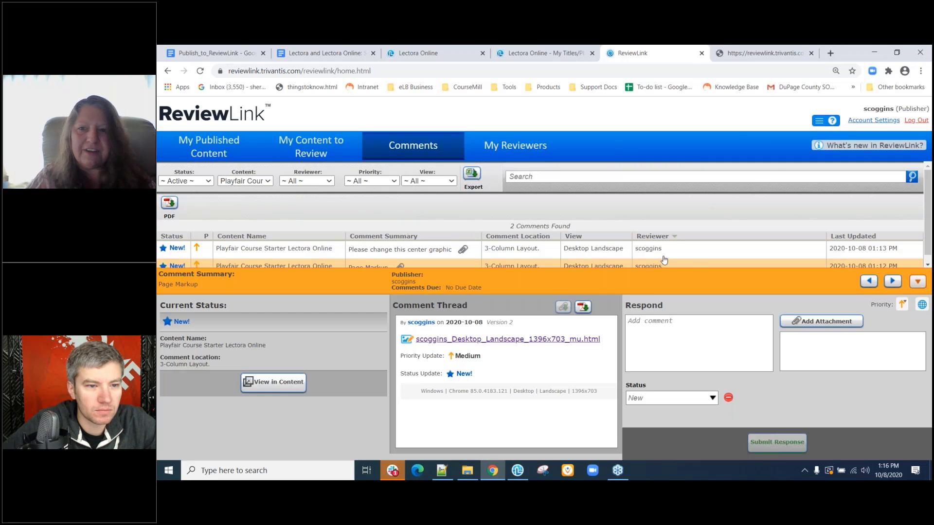
{"action": "left_click", "coordinate": [875, 120]}
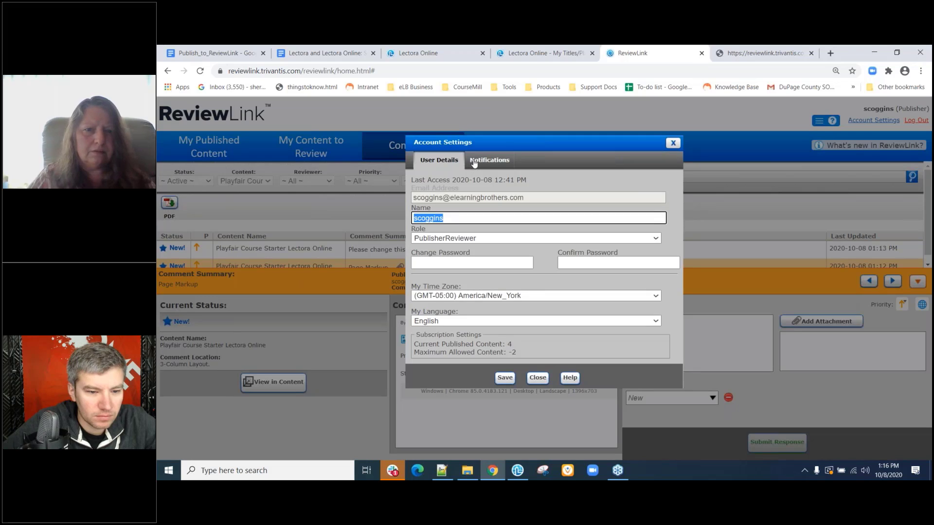
{"action": "left_click", "coordinate": [478, 163]}
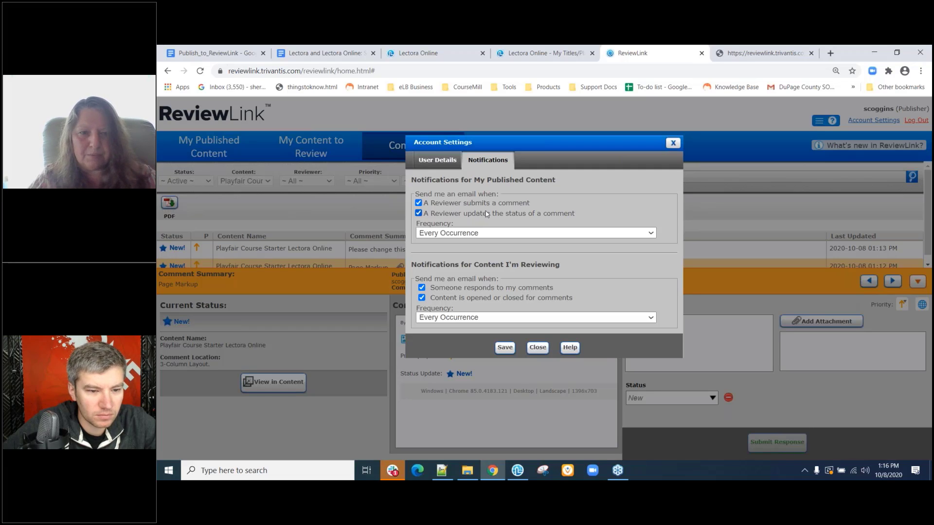
{"action": "right_click", "coordinate": [474, 236]}
{"action": "left_click", "coordinate": [474, 236]}
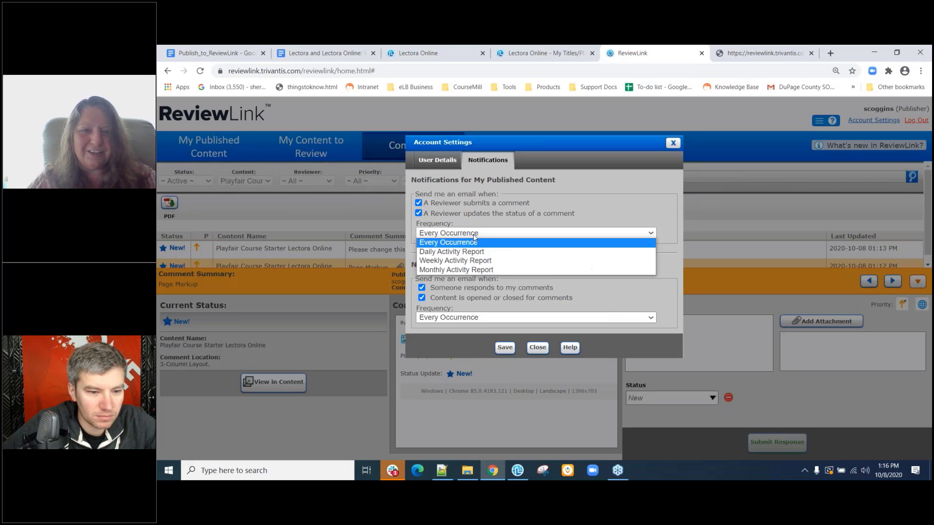
{"action": "left_click", "coordinate": [474, 236]}
{"action": "left_click", "coordinate": [474, 236]}
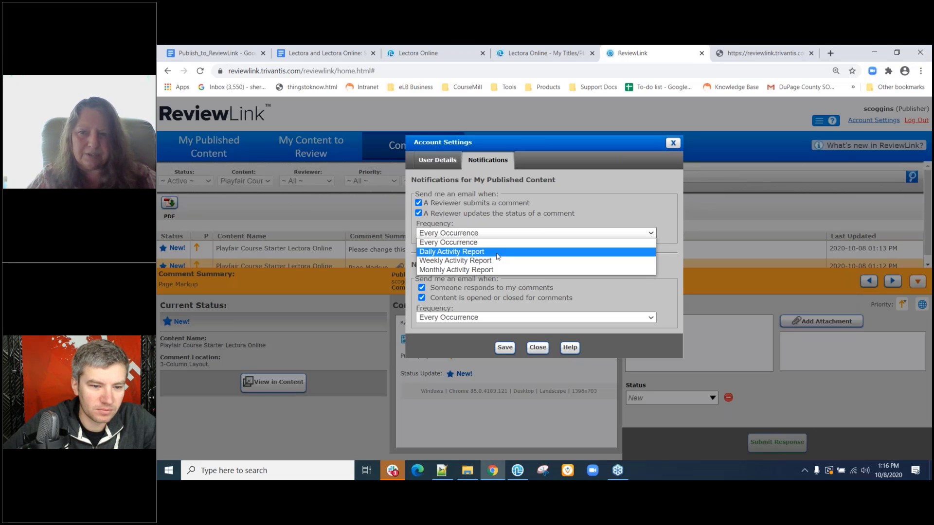
{"action": "left_click", "coordinate": [573, 212]}
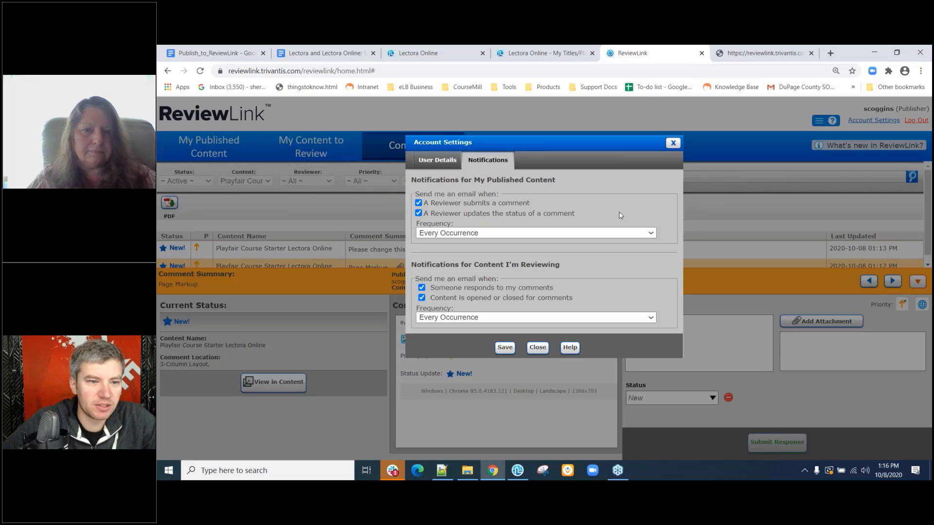
{"action": "left_click", "coordinate": [607, 233]}
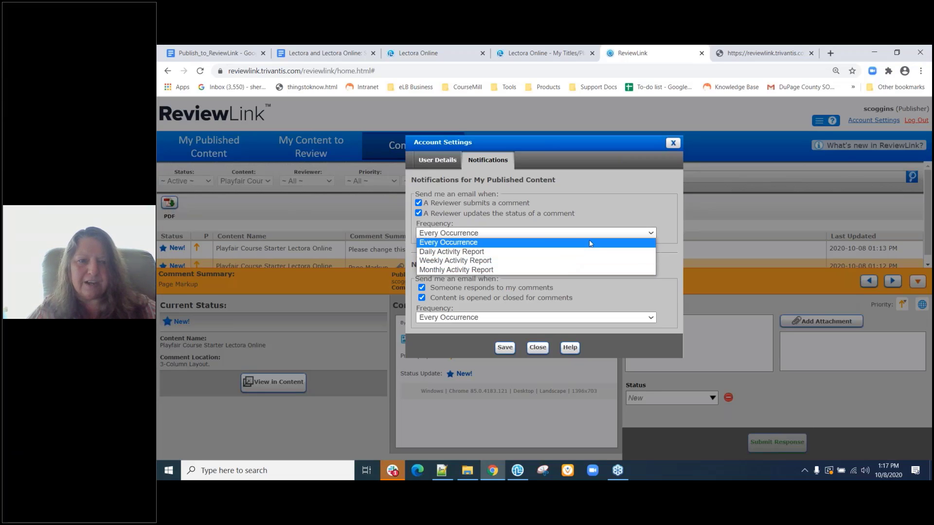
{"action": "left_click", "coordinate": [611, 205]}
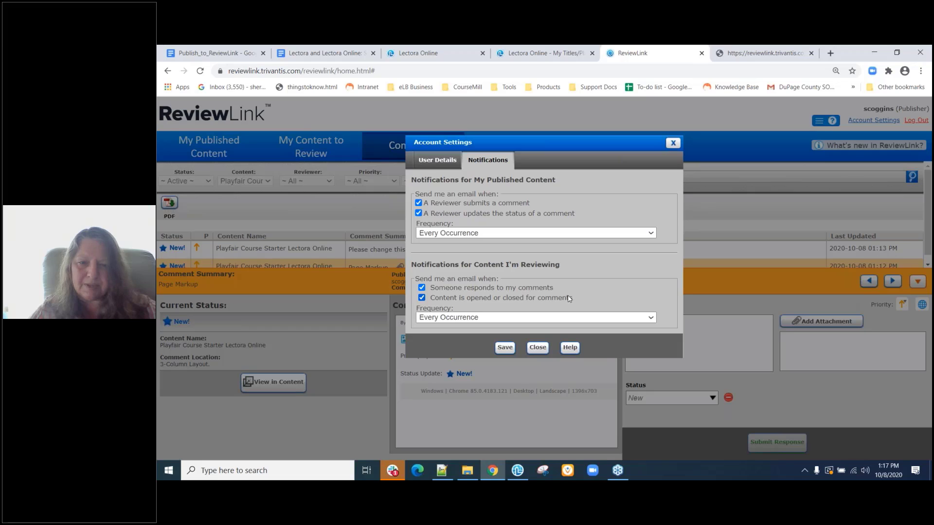
{"action": "left_click", "coordinate": [535, 323]}
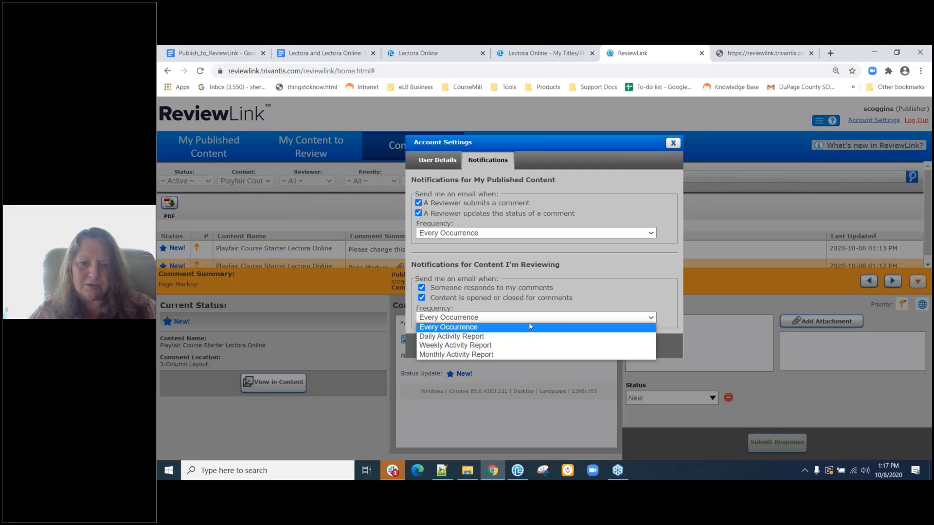
{"action": "left_click", "coordinate": [605, 295]}
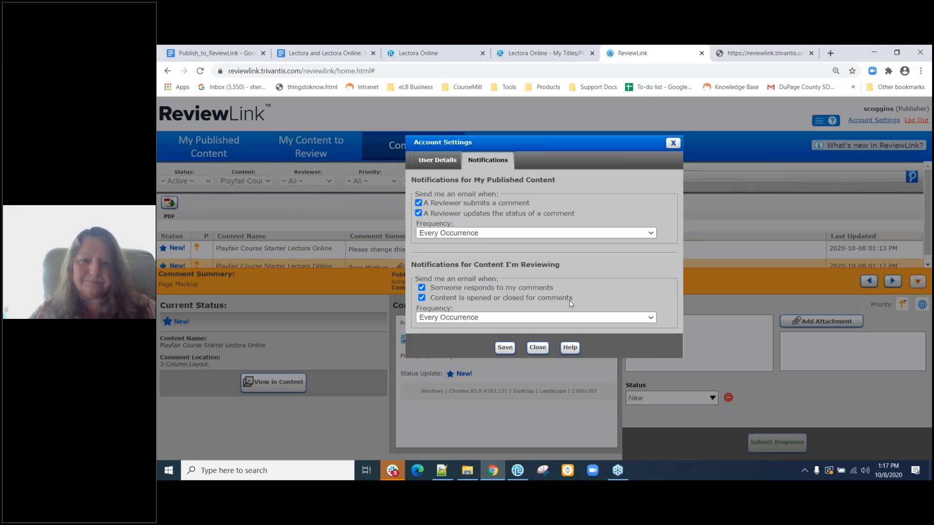
{"action": "left_click", "coordinate": [508, 348]}
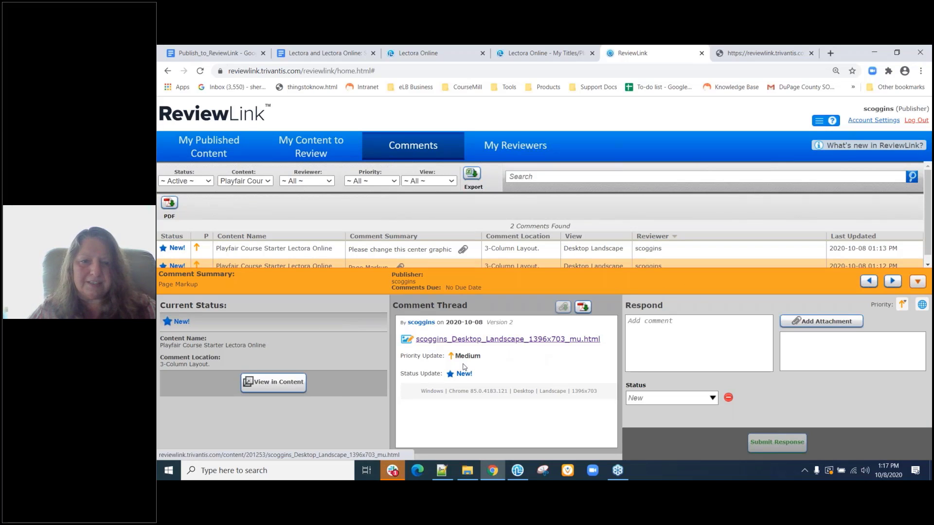
{"action": "left_click", "coordinate": [255, 393]}
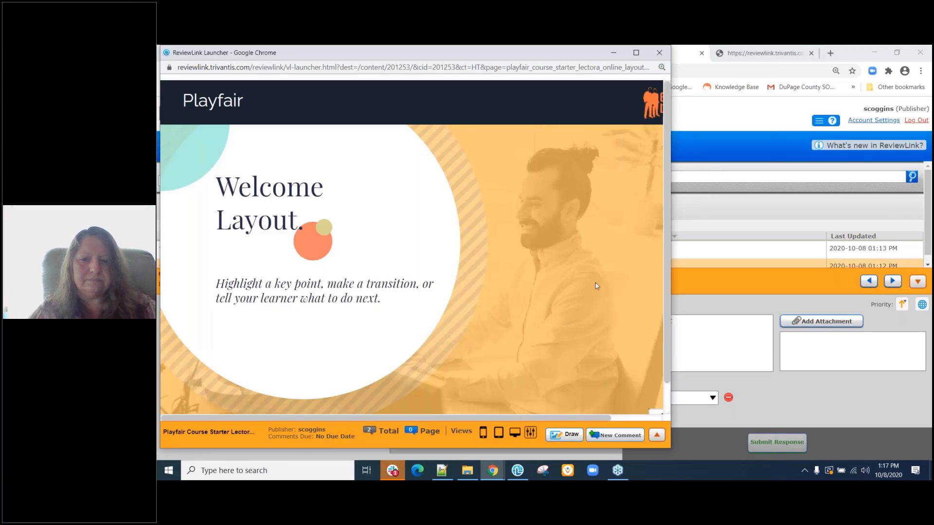
{"action": "scroll", "coordinate": [595, 268], "scroll_direction": "down", "scroll_amount": 1}
{"action": "scroll", "coordinate": [595, 268], "scroll_direction": "up", "scroll_amount": 1}
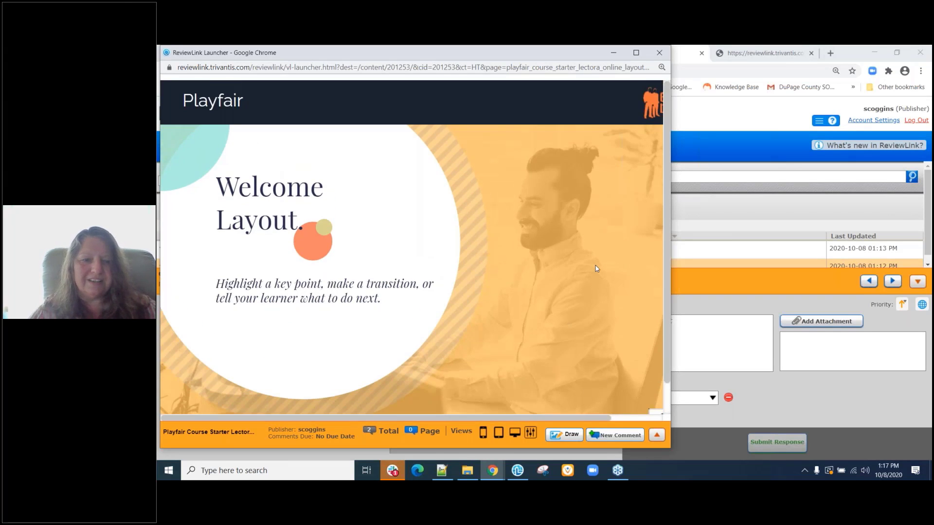
{"action": "scroll", "coordinate": [656, 389], "scroll_direction": "down", "scroll_amount": 1}
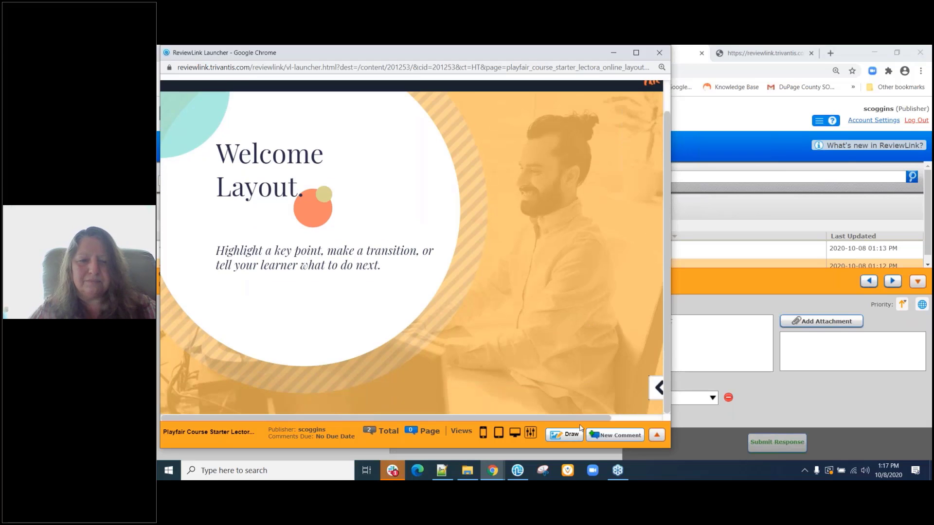
{"action": "scroll", "coordinate": [651, 398], "scroll_direction": "right", "scroll_amount": 1}
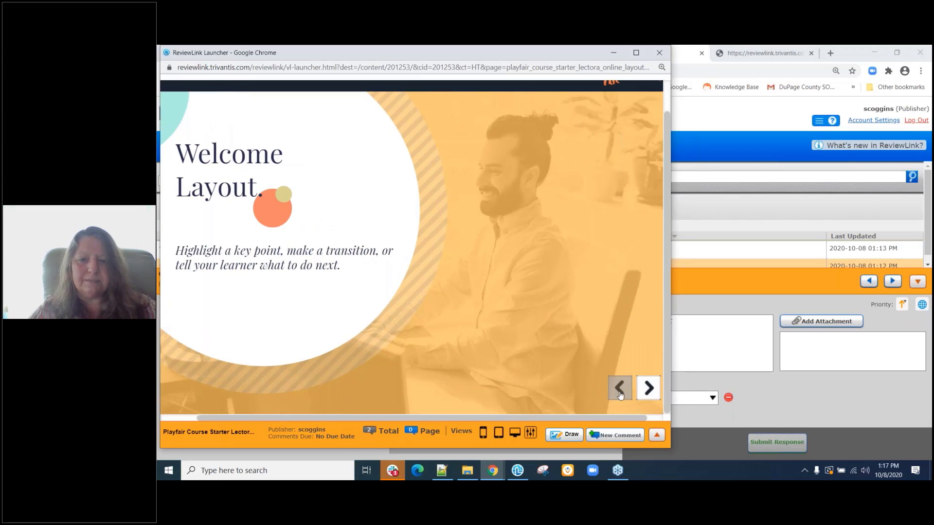
{"action": "left_click", "coordinate": [650, 389]}
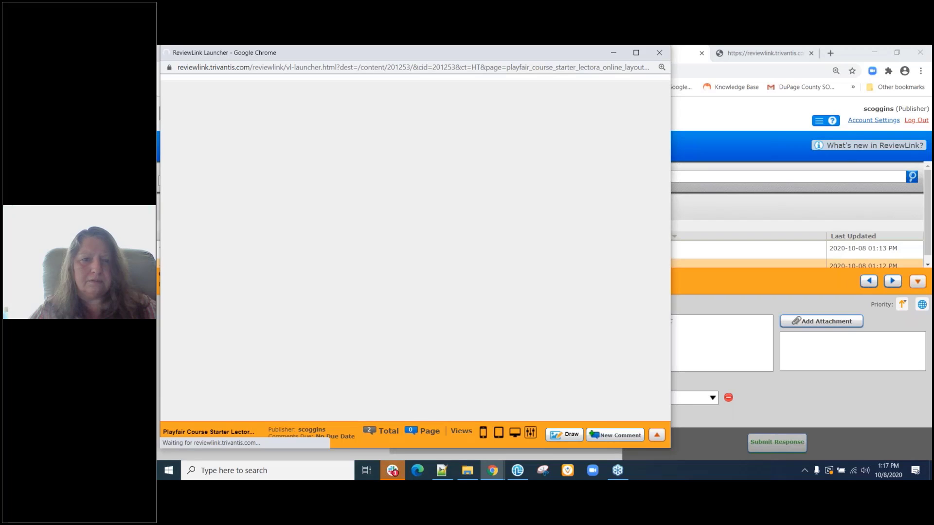
{"action": "scroll", "coordinate": [581, 318], "scroll_direction": "down", "scroll_amount": 1}
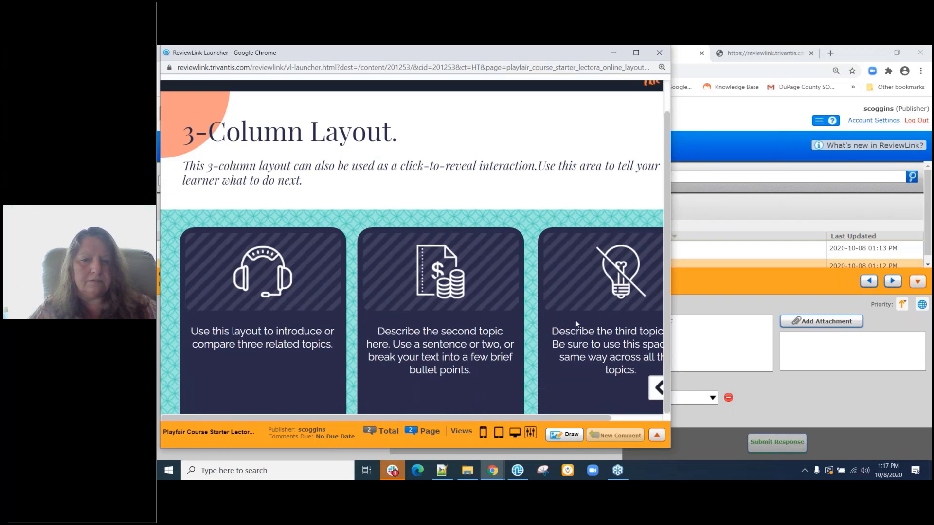
{"action": "scroll", "coordinate": [525, 295], "scroll_direction": "right", "scroll_amount": 2}
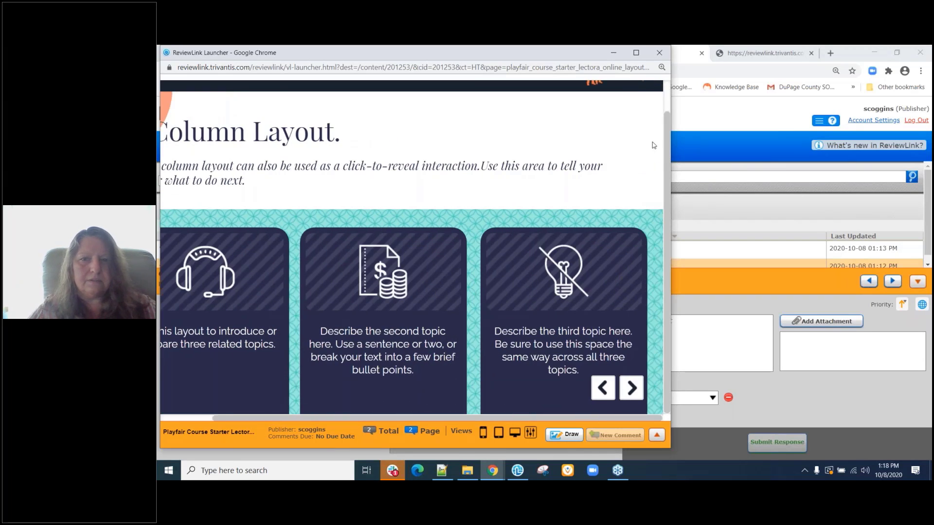
{"action": "left_click", "coordinate": [659, 54]}
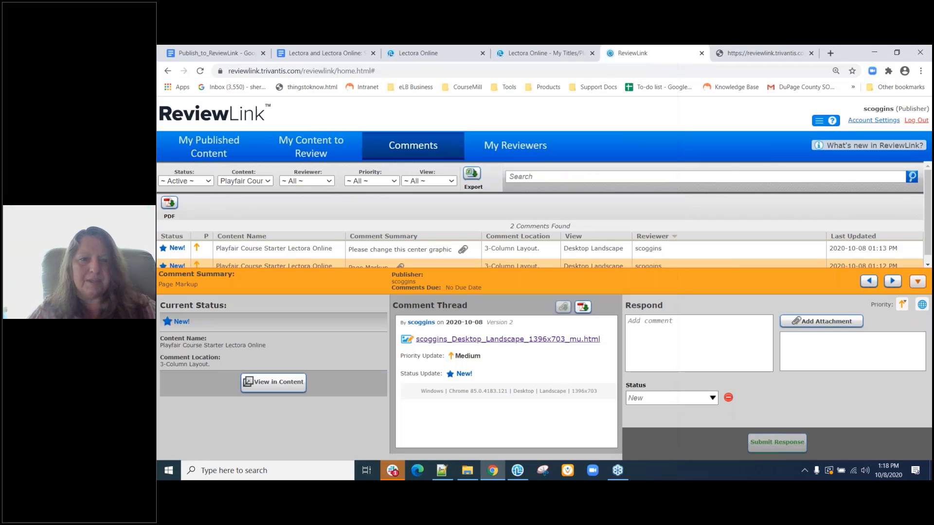
{"action": "left_click", "coordinate": [692, 252]}
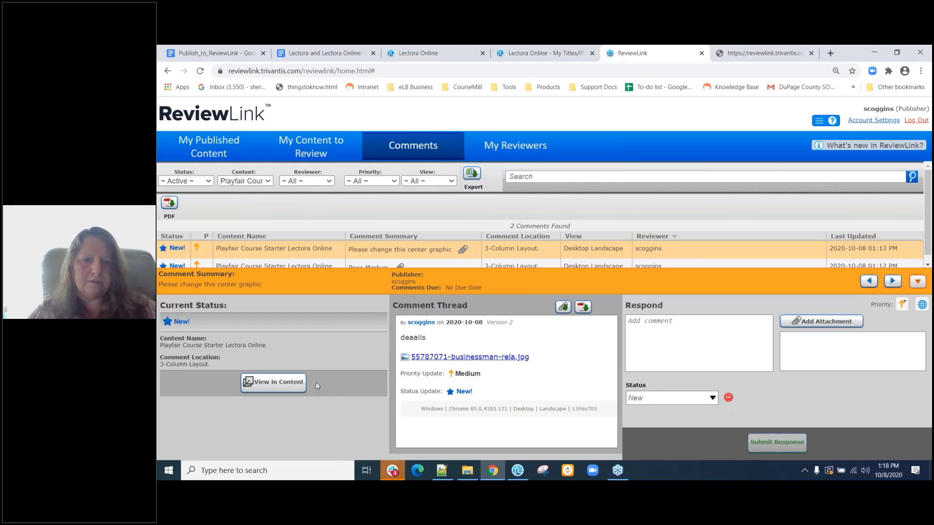
{"action": "left_click", "coordinate": [289, 387]}
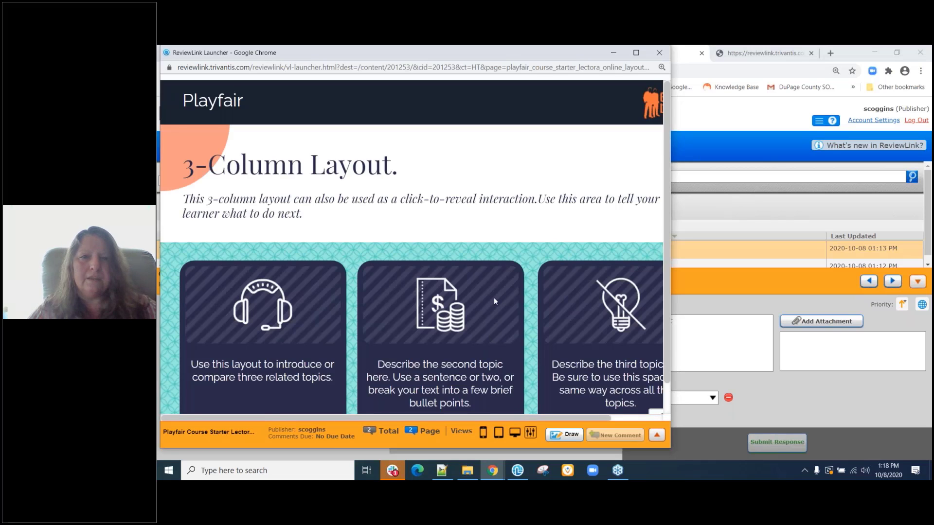
{"action": "scroll", "coordinate": [494, 297], "scroll_direction": "down", "scroll_amount": 1}
{"action": "scroll", "coordinate": [494, 297], "scroll_direction": "up", "scroll_amount": 1}
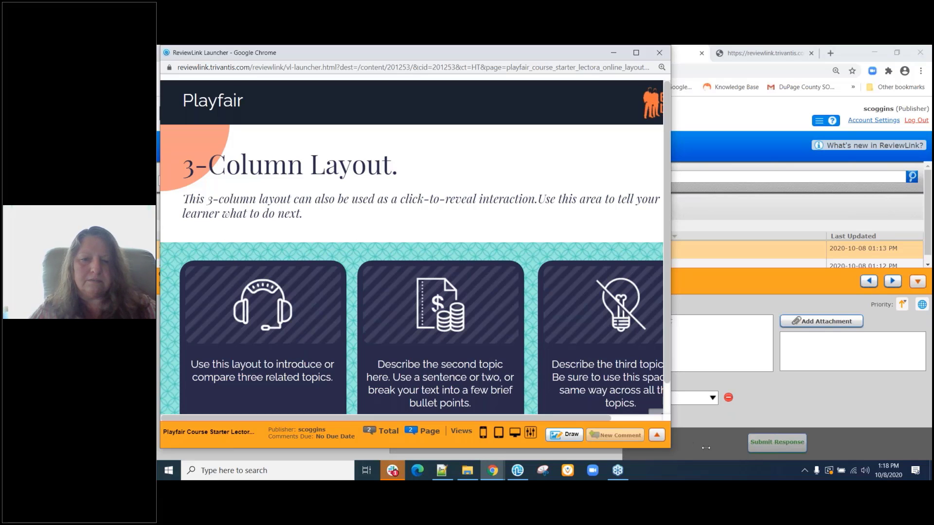
{"action": "left_click", "coordinate": [659, 53]}
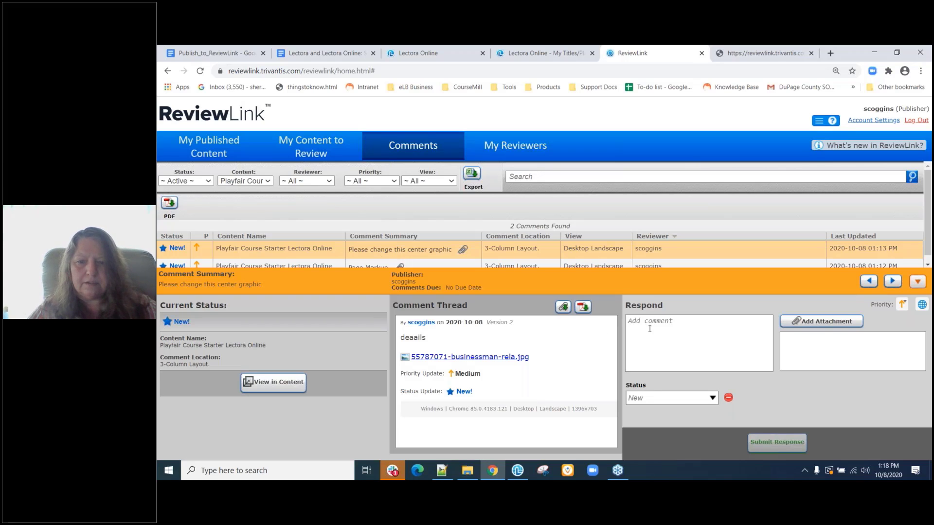
Write the reply 'Ok I made the change' on the Page Markup comment.
{"action": "left_click", "coordinate": [429, 267]}
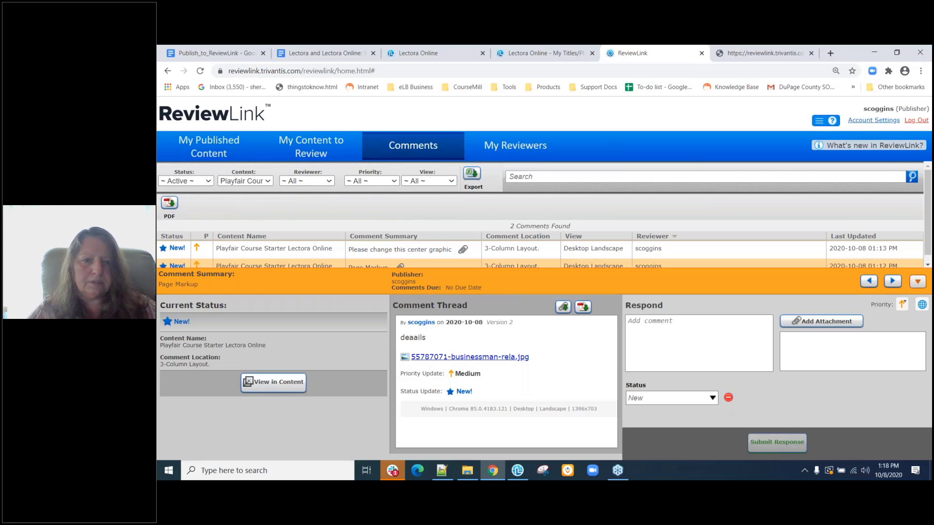
{"action": "left_click", "coordinate": [663, 334]}
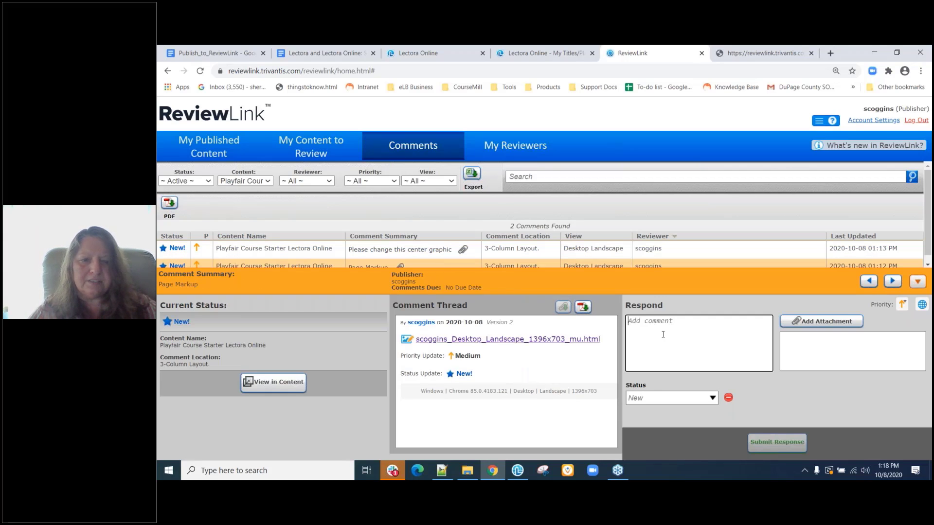
{"action": "type", "text": "Ok I mah"}
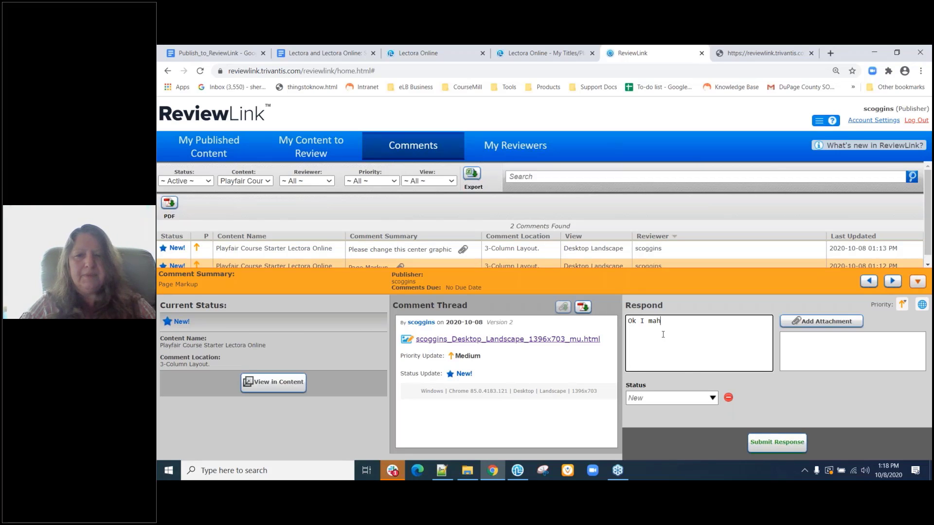
{"action": "key", "text": "BackSpace"}
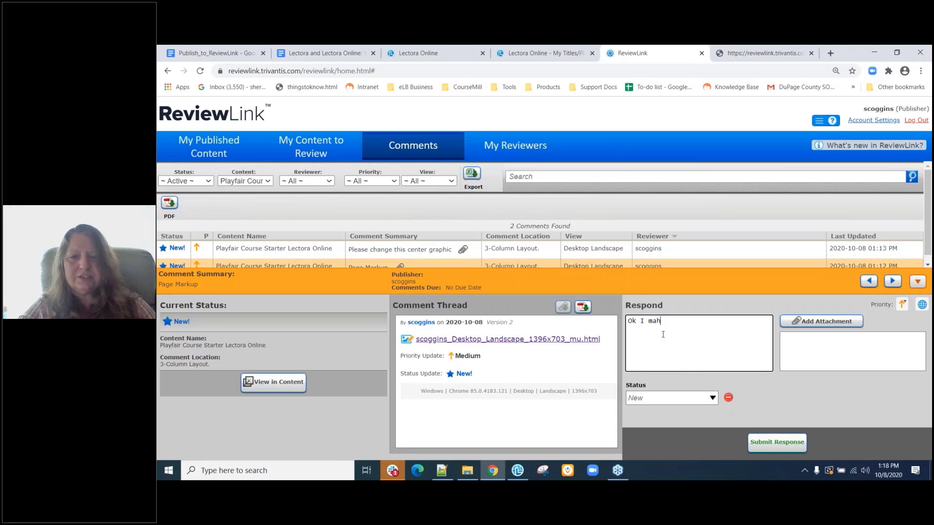
{"action": "type", "text": "de"}
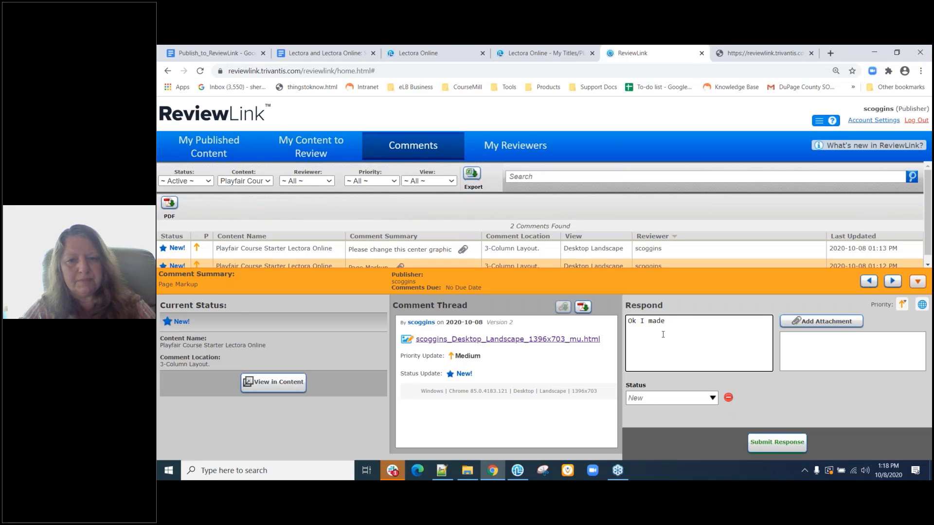
{"action": "type", "text": "the change"}
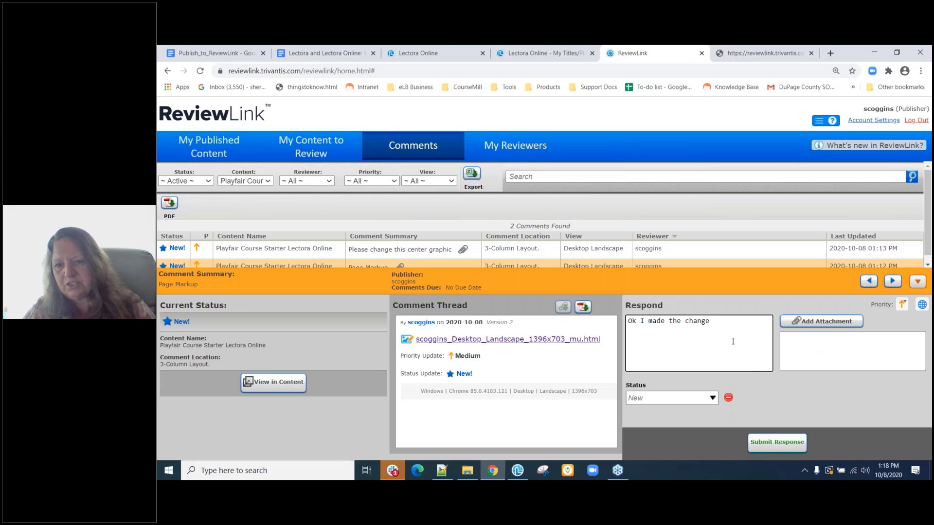
Set the comment's status to Fixed and submit the response.
{"action": "left_click", "coordinate": [903, 305]}
{"action": "left_click", "coordinate": [902, 305]}
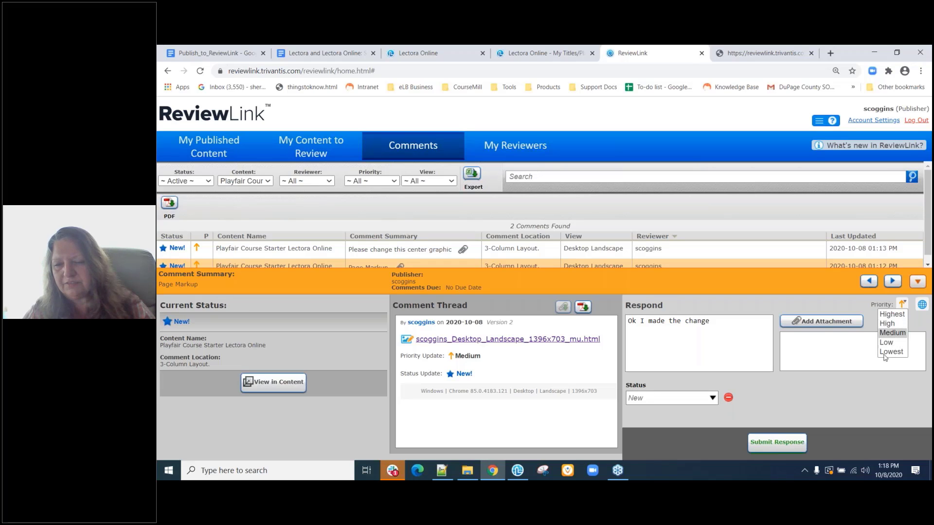
{"action": "left_click", "coordinate": [713, 399]}
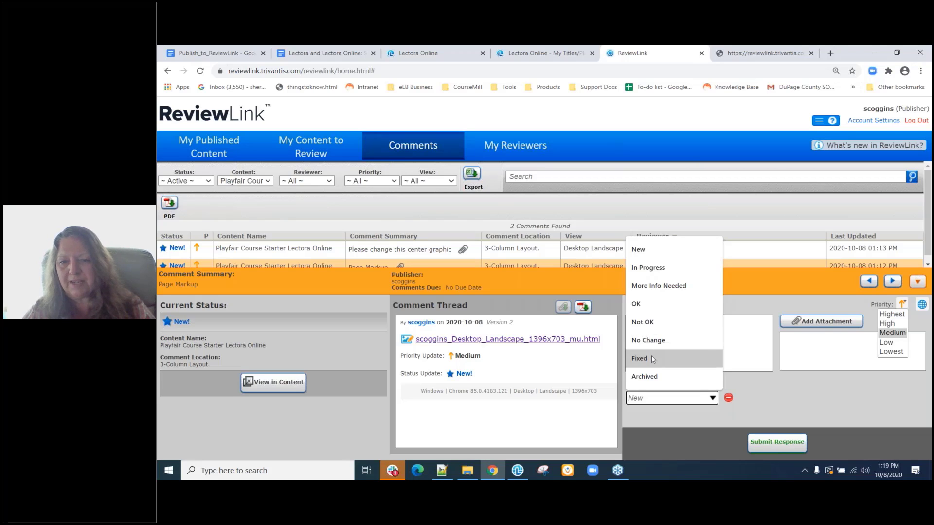
{"action": "left_click", "coordinate": [654, 359]}
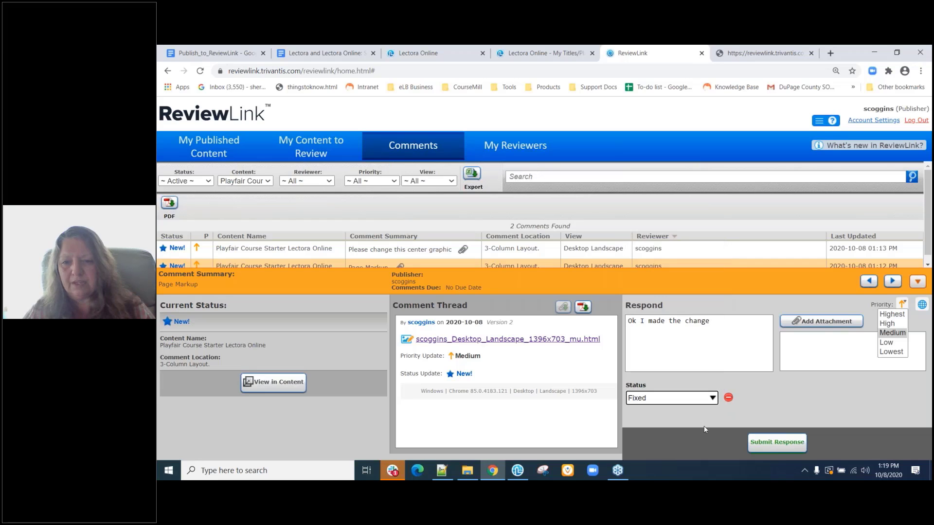
{"action": "left_click", "coordinate": [771, 444]}
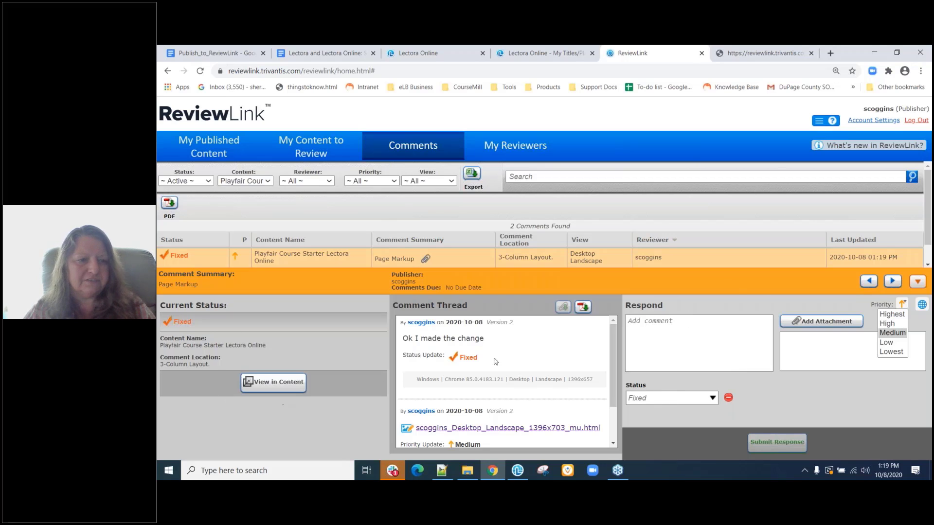
Collapse the comment panel and browse the 4 items under My Published Content.
{"action": "left_click", "coordinate": [918, 282]}
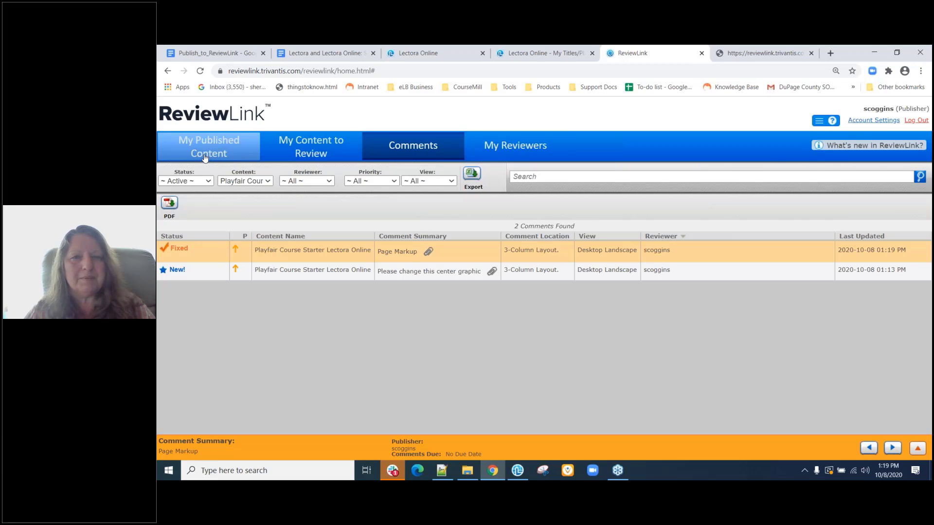
{"action": "left_click", "coordinate": [235, 155]}
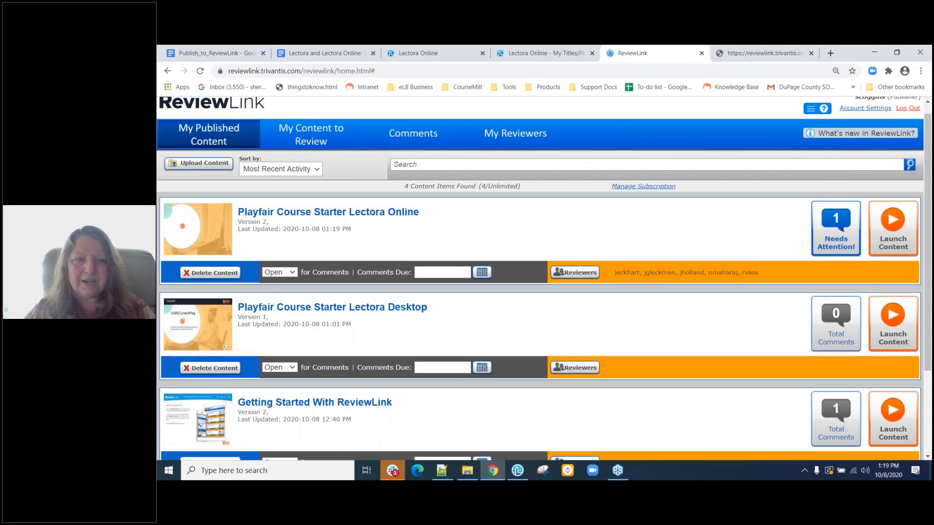
{"action": "scroll", "coordinate": [368, 362], "scroll_direction": "down", "scroll_amount": 2}
{"action": "scroll", "coordinate": [369, 362], "scroll_direction": "up", "scroll_amount": 1}
{"action": "scroll", "coordinate": [319, 391], "scroll_direction": "up", "scroll_amount": 1}
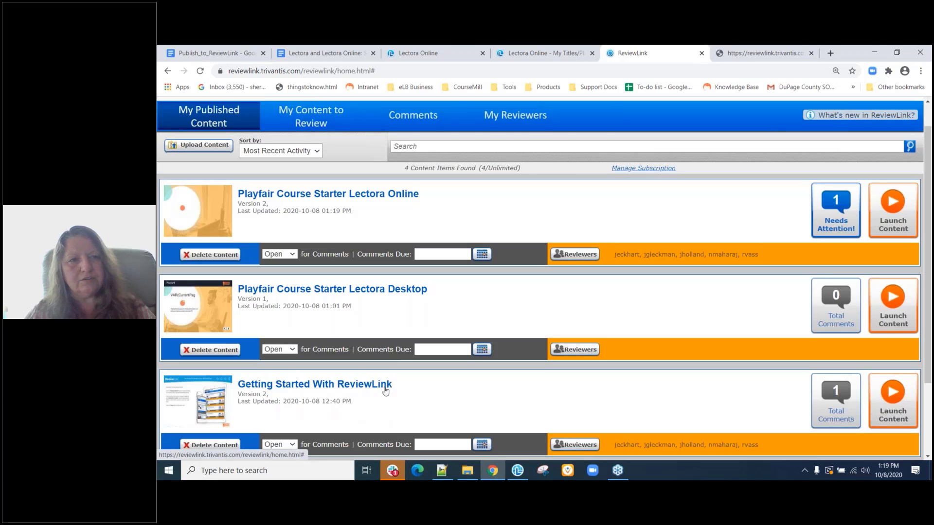
Launch Getting Started with ReviewLink maximized and advance to the Upload or Publish Content slide.
{"action": "left_click", "coordinate": [345, 388]}
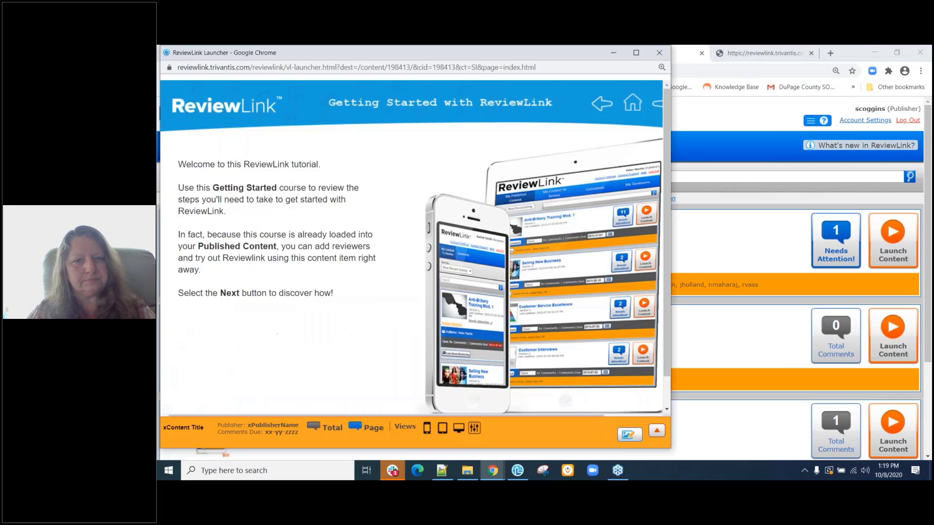
{"action": "left_click", "coordinate": [636, 52]}
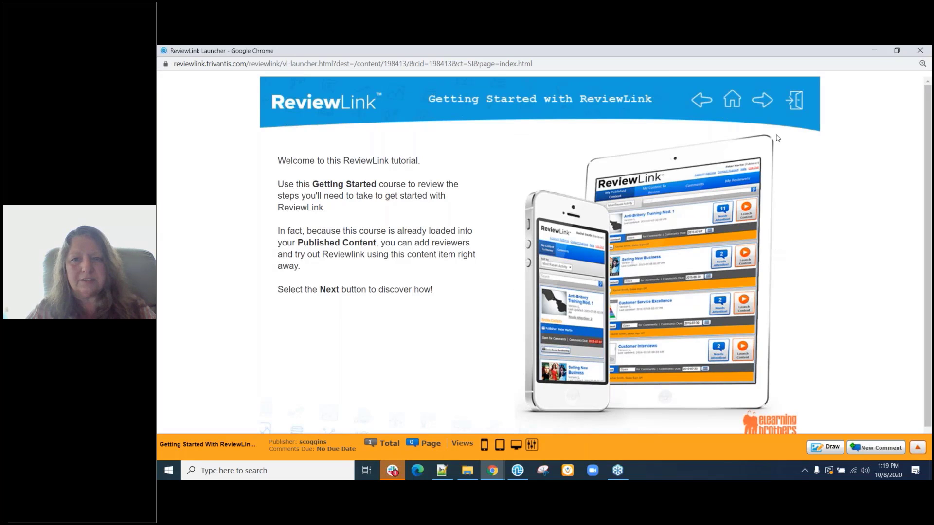
{"action": "left_click", "coordinate": [760, 103]}
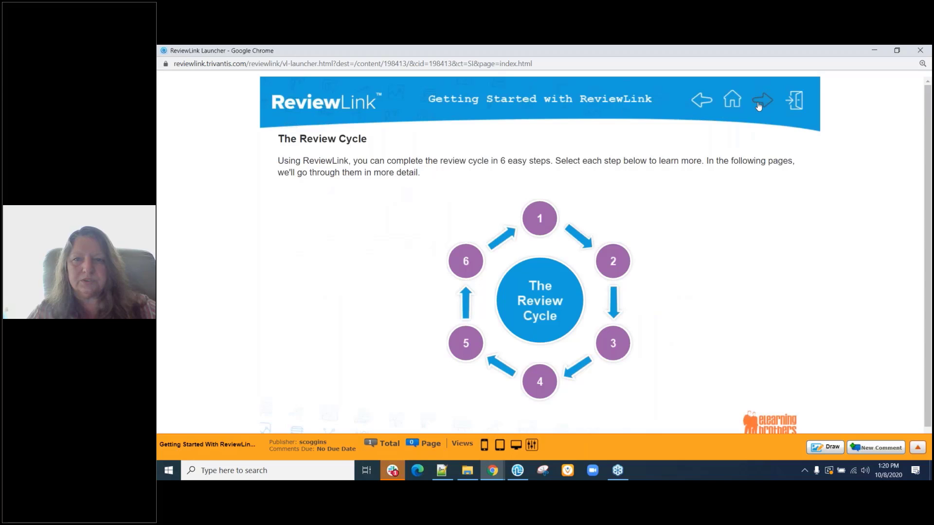
{"action": "left_click", "coordinate": [760, 103]}
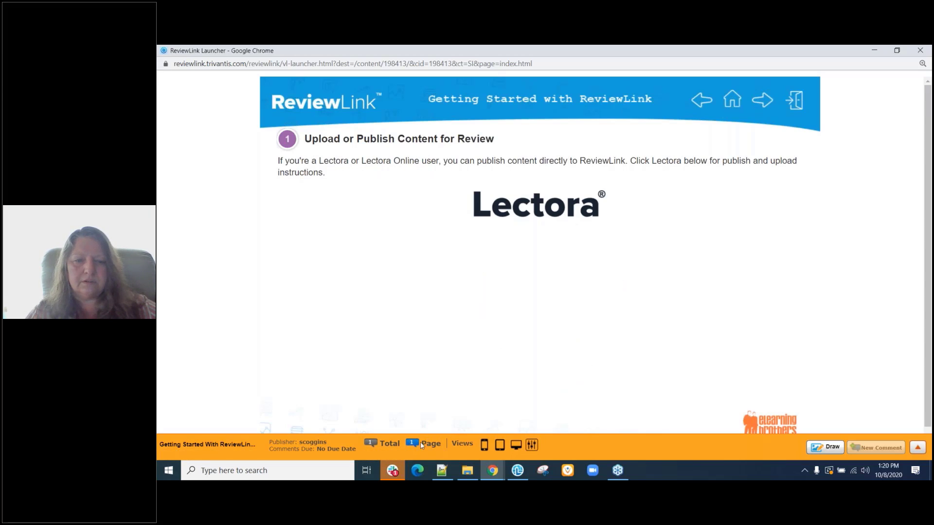
Read the Awesome! comment thread, then hide the comments and advance to Invite Reviewers.
{"action": "left_click", "coordinate": [918, 449]}
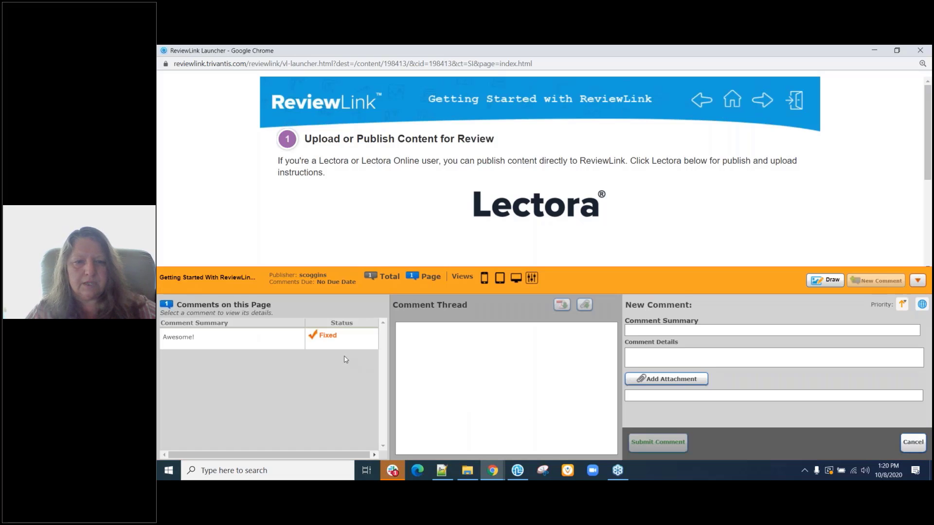
{"action": "left_click", "coordinate": [285, 337]}
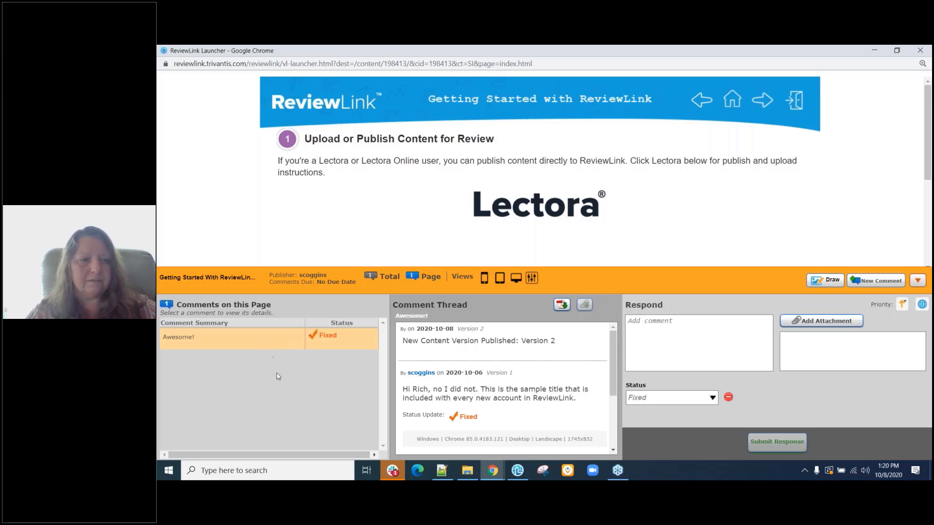
{"action": "scroll", "coordinate": [504, 389], "scroll_direction": "down", "scroll_amount": 3}
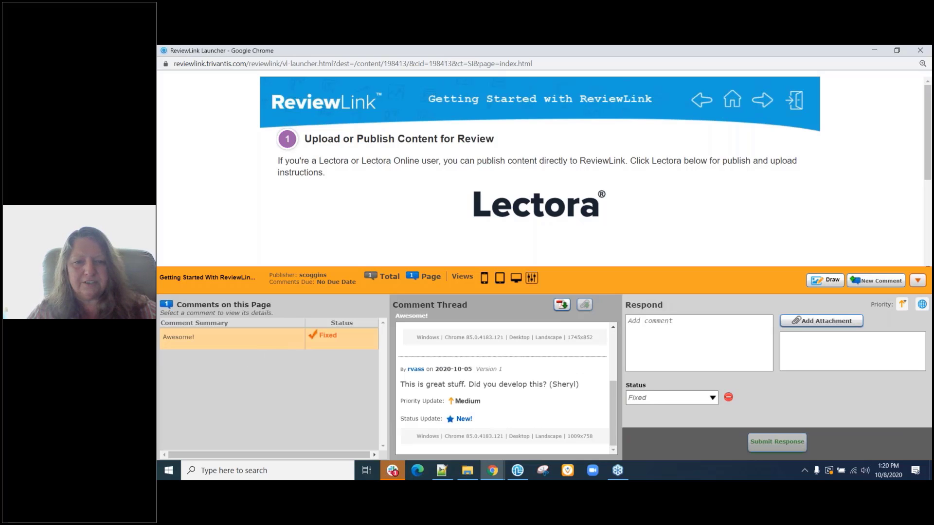
{"action": "scroll", "coordinate": [449, 354], "scroll_direction": "up", "scroll_amount": 2}
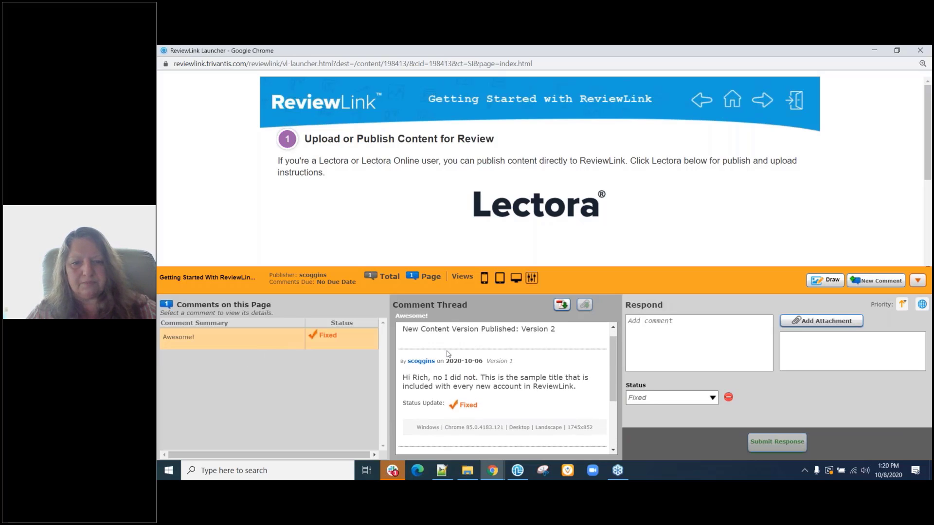
{"action": "scroll", "coordinate": [448, 353], "scroll_direction": "up", "scroll_amount": 1}
{"action": "scroll", "coordinate": [448, 354], "scroll_direction": "down", "scroll_amount": 3}
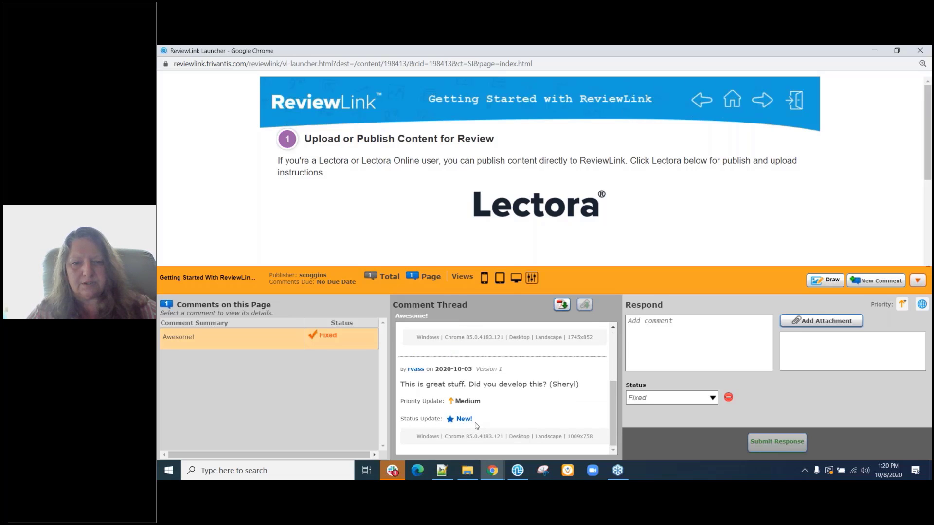
{"action": "scroll", "coordinate": [450, 428], "scroll_direction": "up", "scroll_amount": 3}
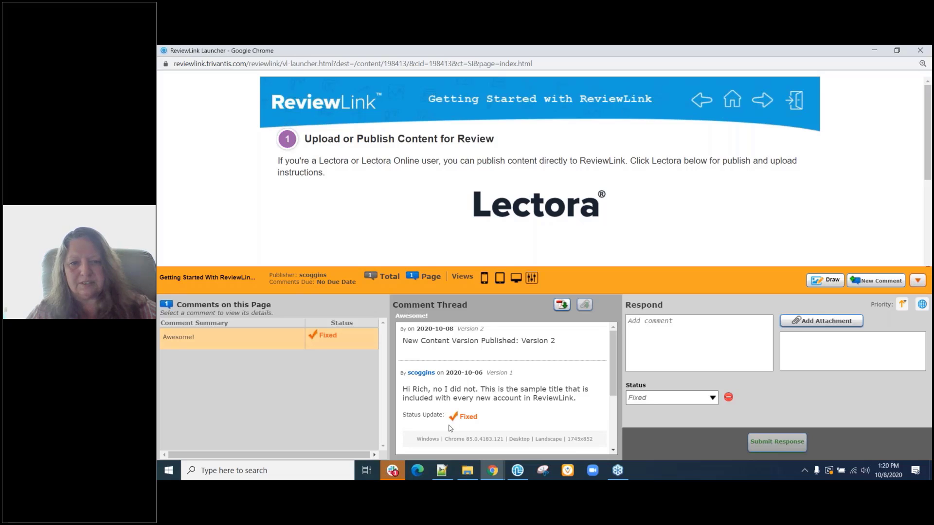
{"action": "scroll", "coordinate": [450, 425], "scroll_direction": "down", "scroll_amount": 3}
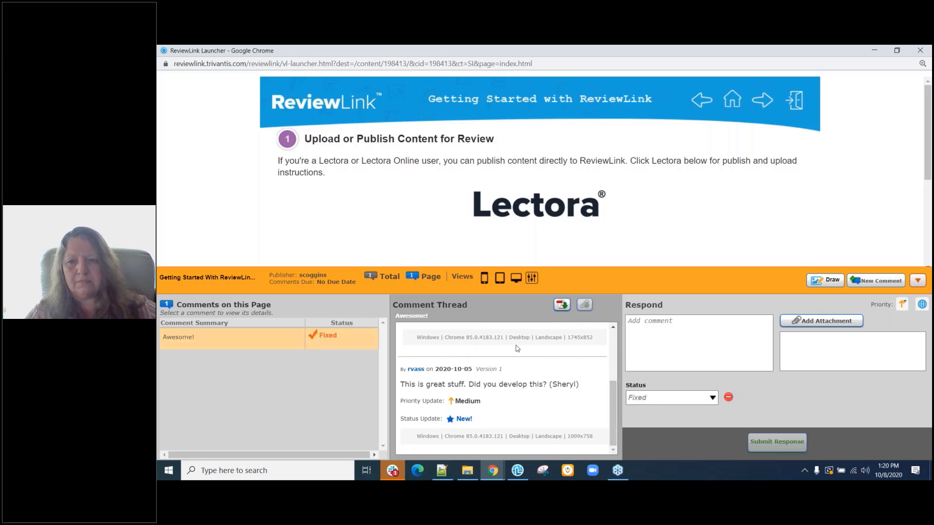
{"action": "left_click", "coordinate": [917, 280]}
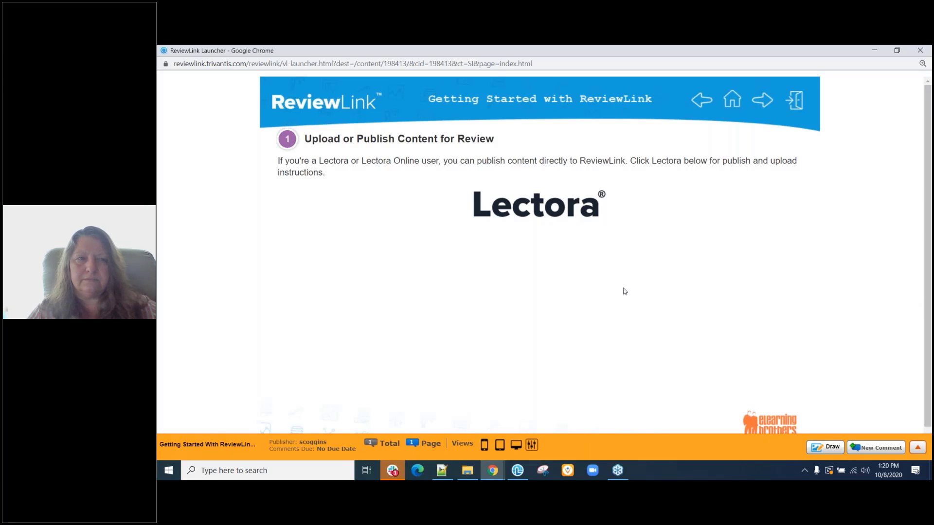
{"action": "left_click", "coordinate": [763, 100]}
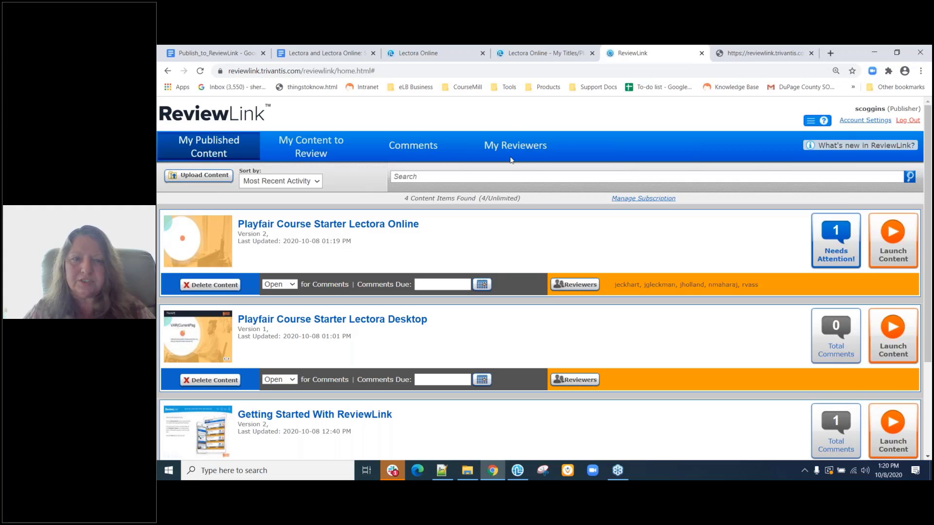
Look over the Playfair Online course's reviewers and invite options, then cancel without changes.
{"action": "left_click", "coordinate": [572, 285]}
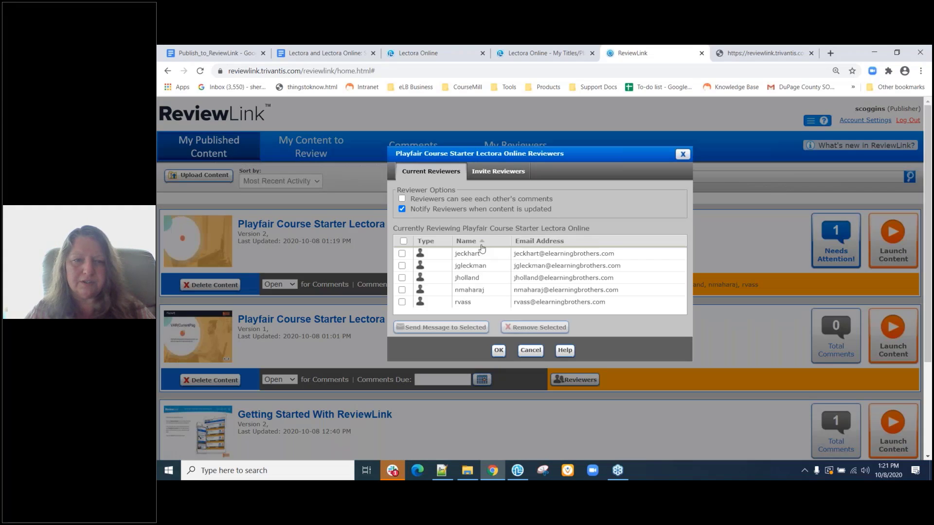
{"action": "left_click", "coordinate": [499, 176]}
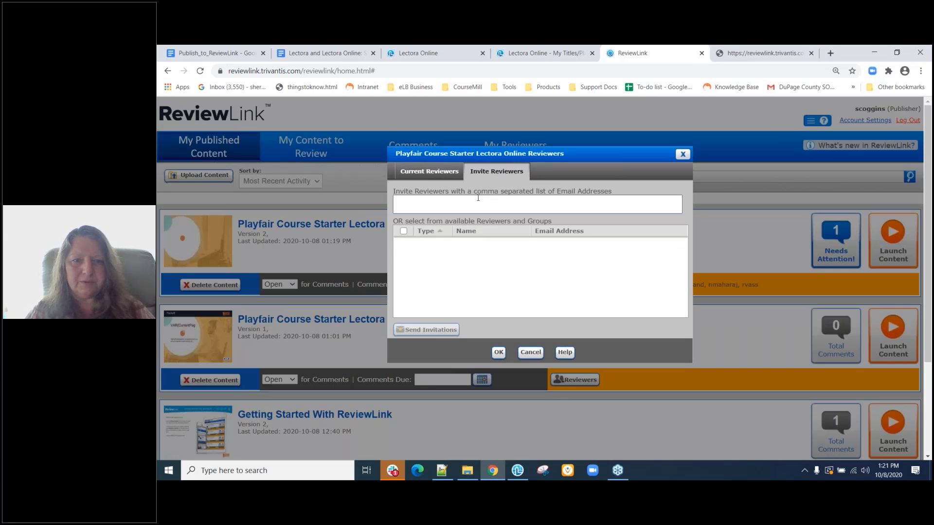
{"action": "left_click", "coordinate": [425, 174]}
{"action": "left_click", "coordinate": [402, 265]}
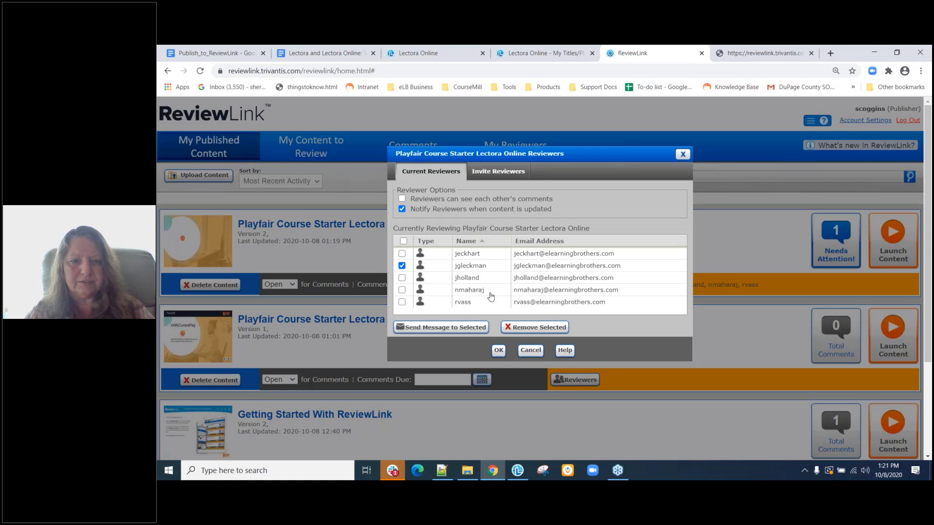
{"action": "left_click", "coordinate": [526, 354]}
Show all five reviewers and their content under My Reviewers, then open a new Chrome tab.
{"action": "left_click", "coordinate": [523, 146]}
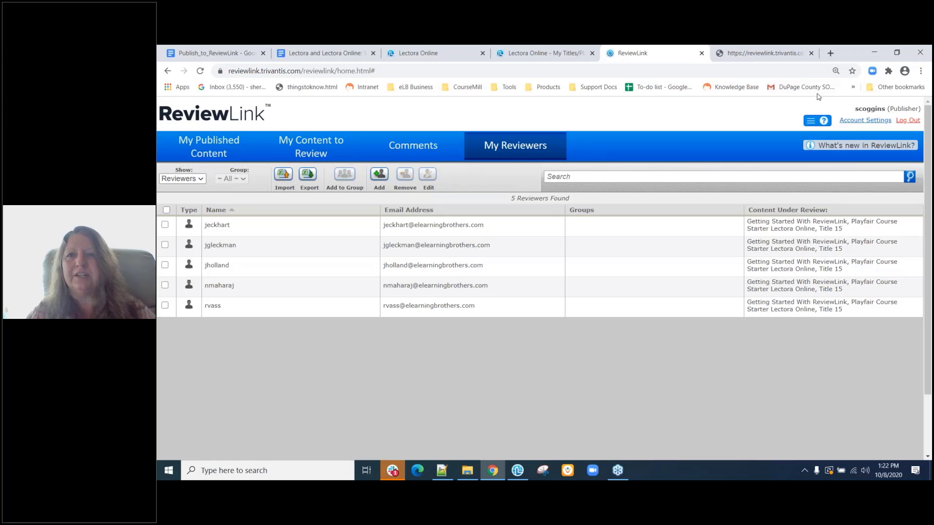
{"action": "left_click", "coordinate": [830, 53]}
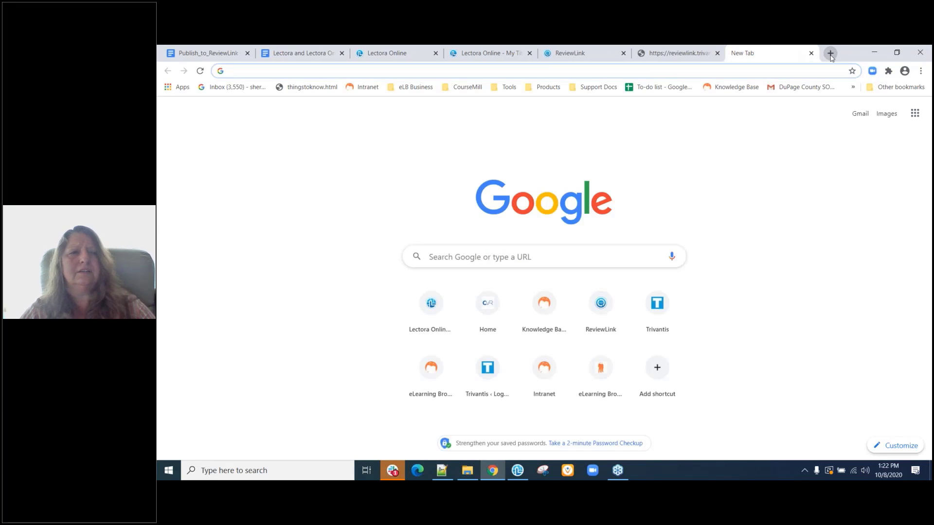
In Edge, go to reviewlink.trivantis.com from the 'rev' suggestion and accept the cookie banner.
{"action": "left_click", "coordinate": [419, 471]}
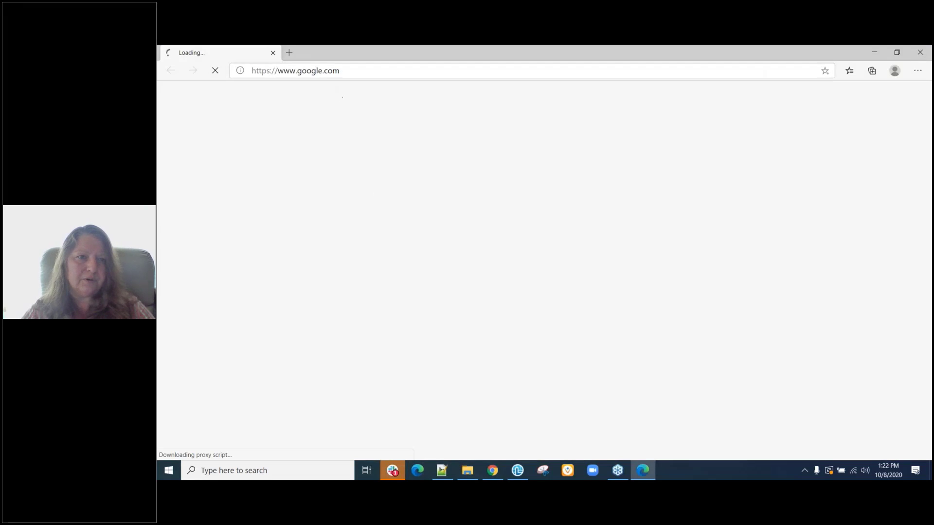
{"action": "left_click", "coordinate": [359, 74]}
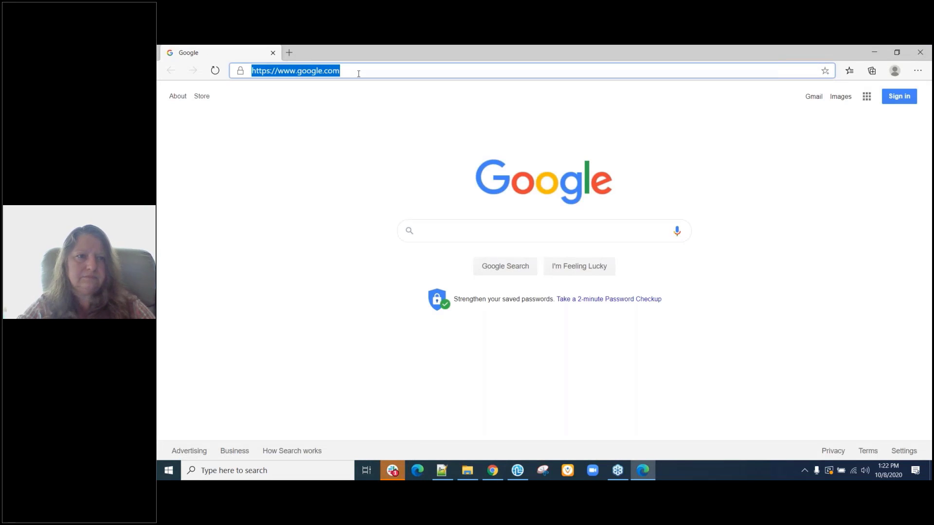
{"action": "type", "text": "reviewlink"}
{"action": "key", "text": "Return"}
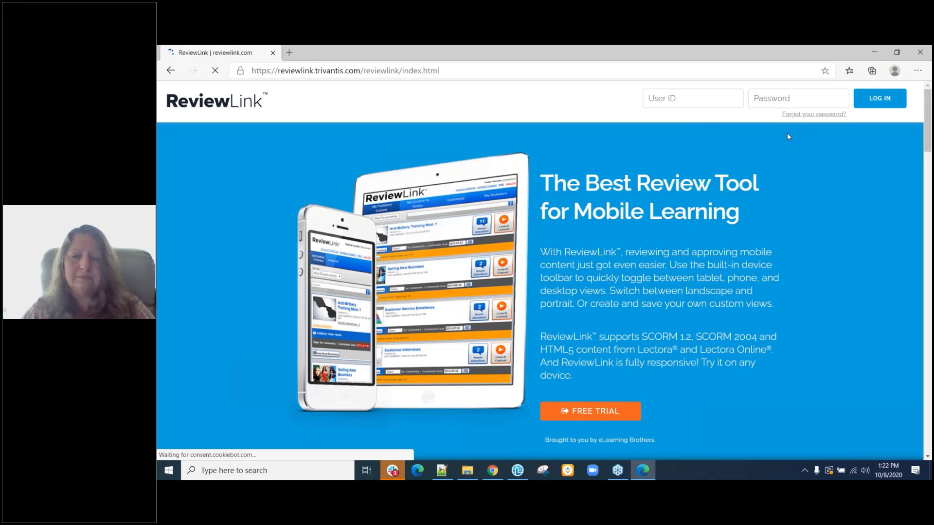
{"action": "left_click", "coordinate": [673, 441]}
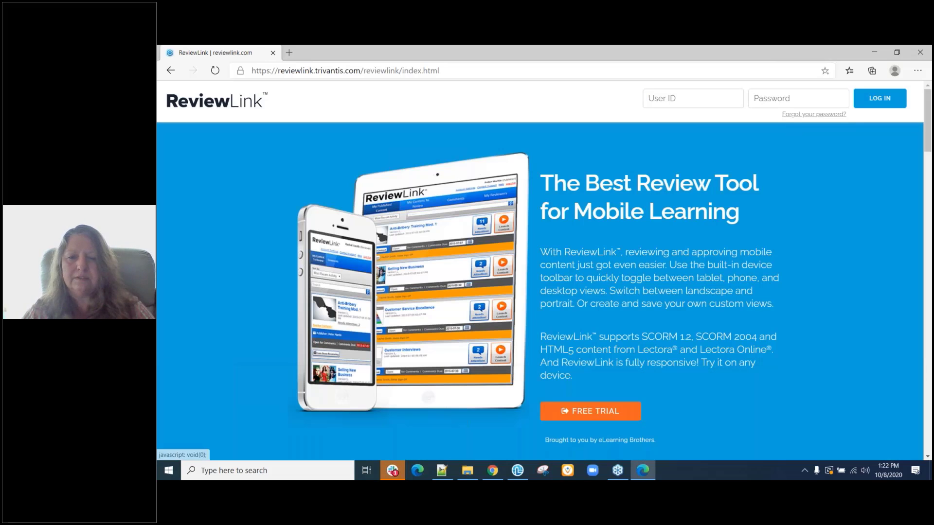
Request a password-reset email for the account's e-mail address, close the prompt, and minimize Edge.
{"action": "left_click", "coordinate": [817, 114]}
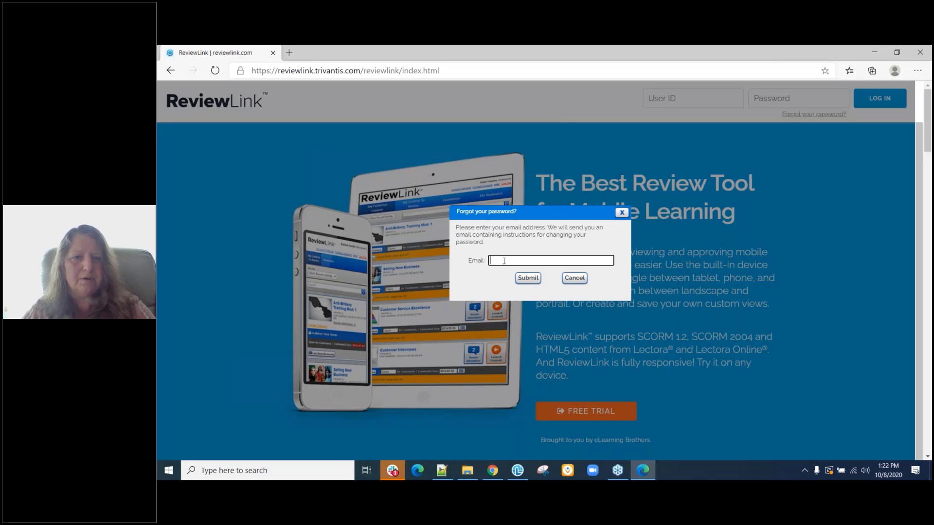
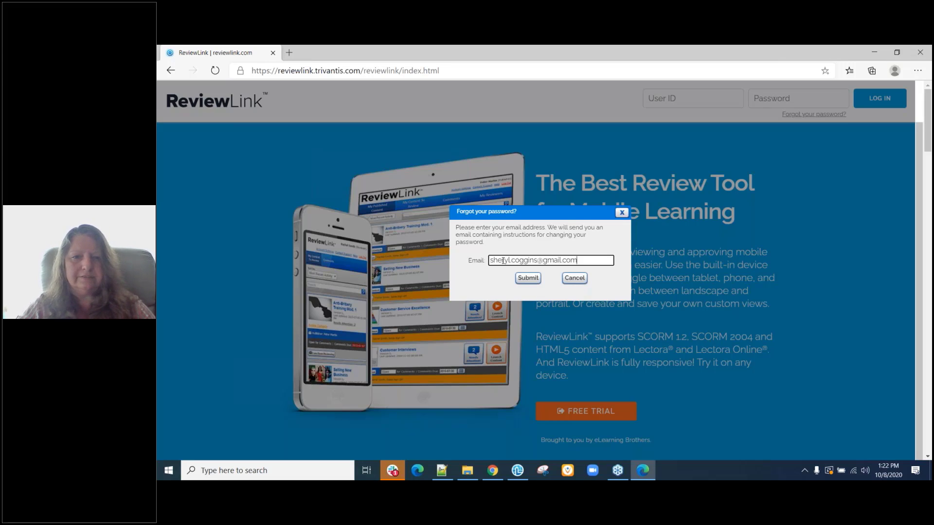
{"action": "left_click", "coordinate": [527, 278]}
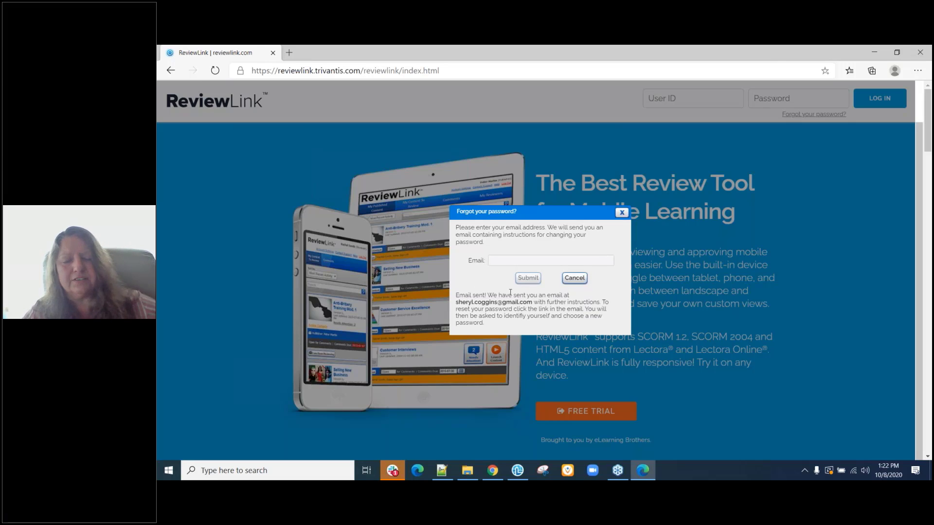
{"action": "left_click", "coordinate": [574, 281]}
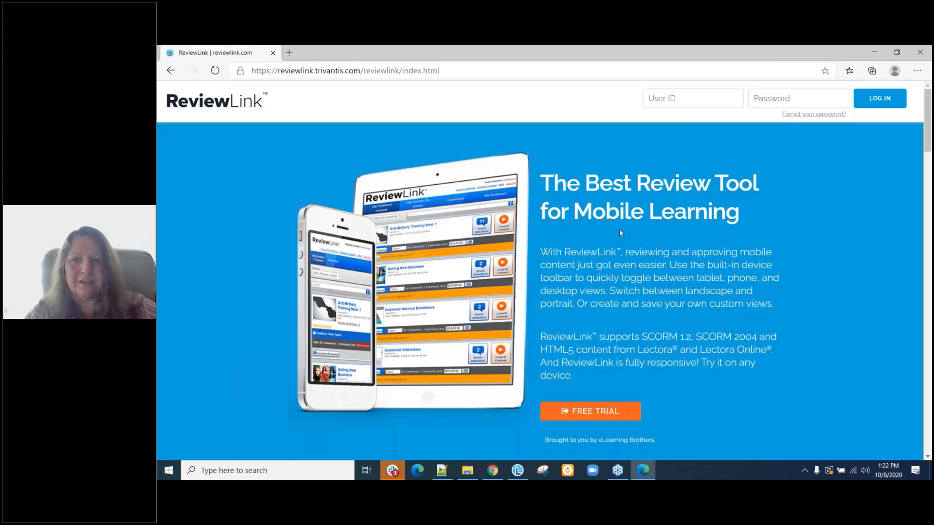
{"action": "left_click", "coordinate": [703, 100]}
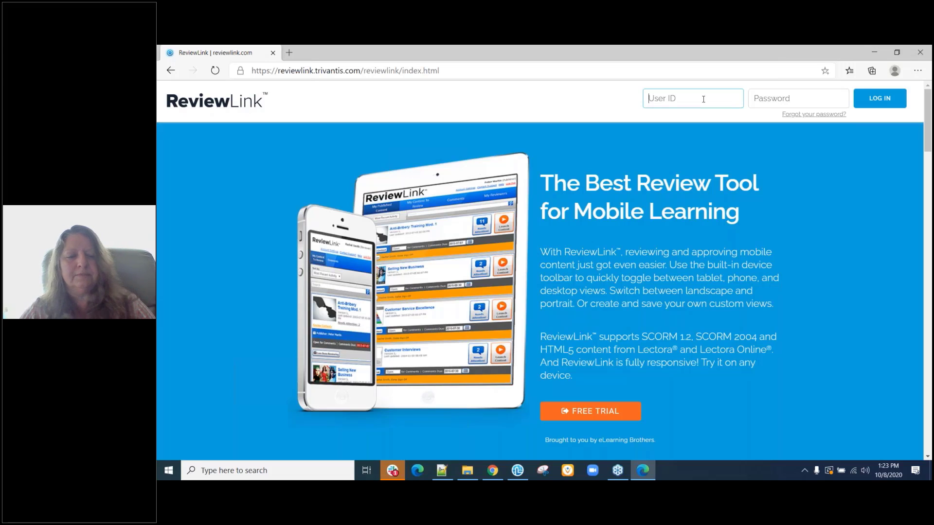
{"action": "left_click", "coordinate": [873, 53]}
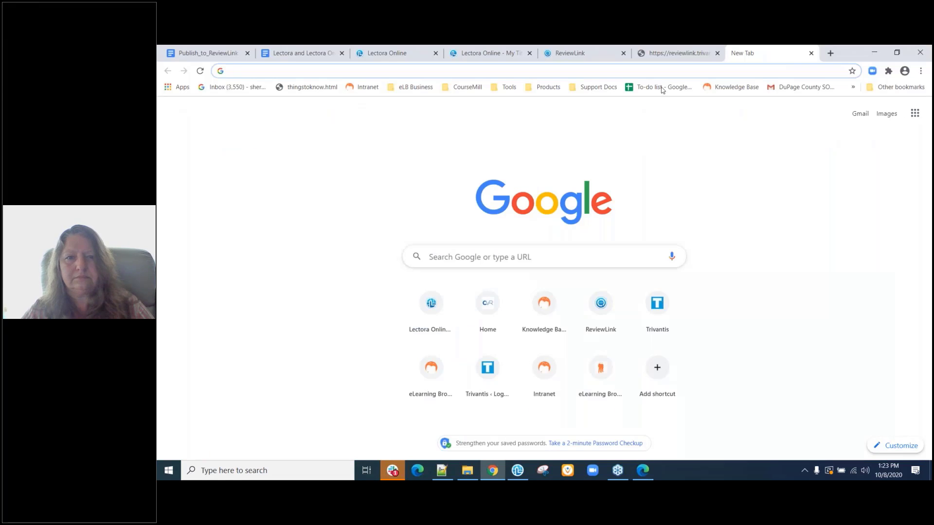
Back in Chrome's ReviewLink tab, tick the third and fourth reviewers under My Reviewers.
{"action": "left_click", "coordinate": [582, 56]}
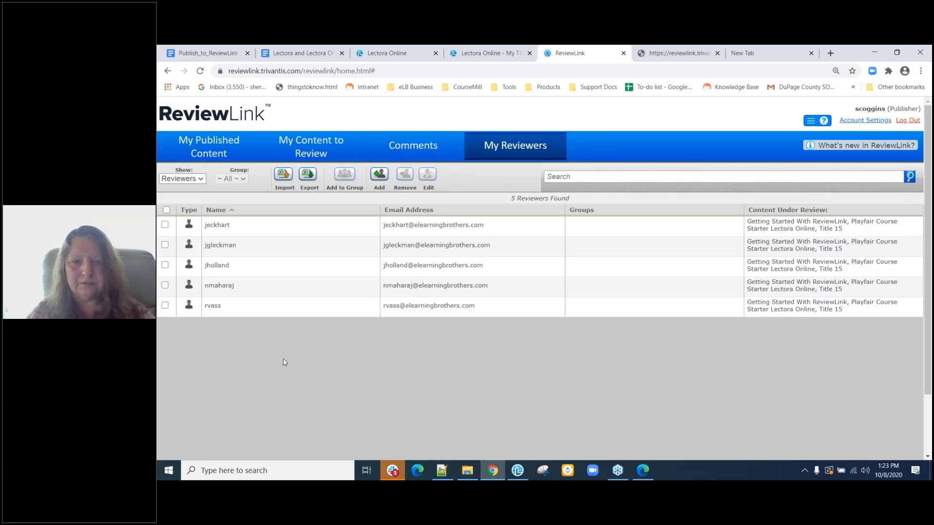
{"action": "left_click", "coordinate": [165, 265]}
{"action": "left_click", "coordinate": [165, 287]}
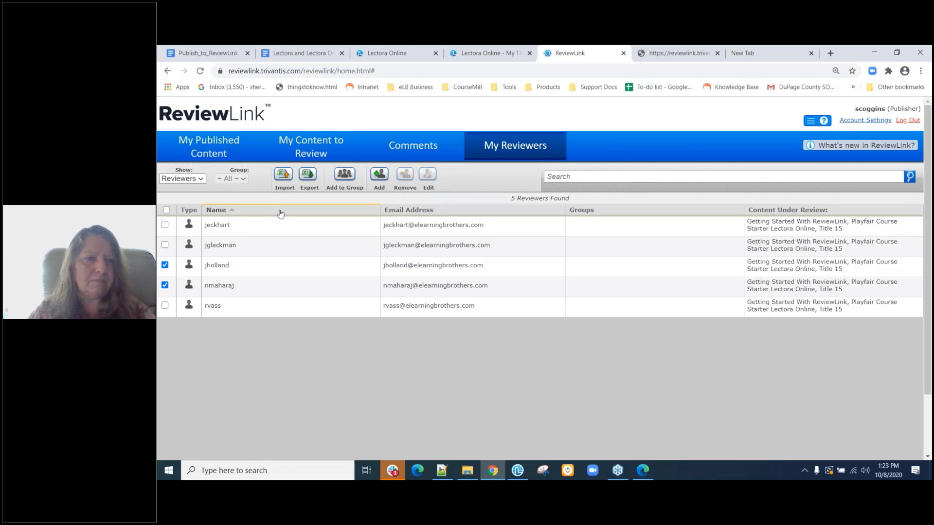
Add the two ticked reviewers to a newly created group named 'first review'.
{"action": "left_click", "coordinate": [342, 183]}
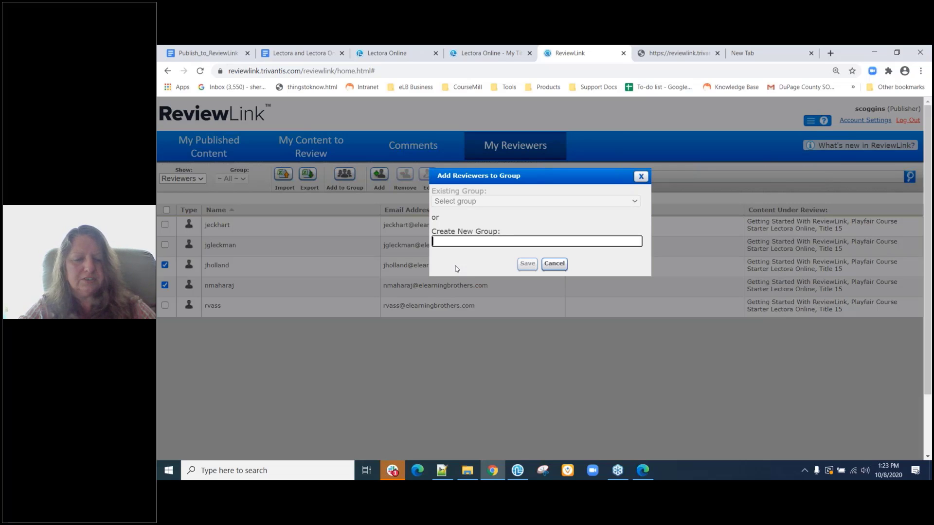
{"action": "type", "text": "irst r"}
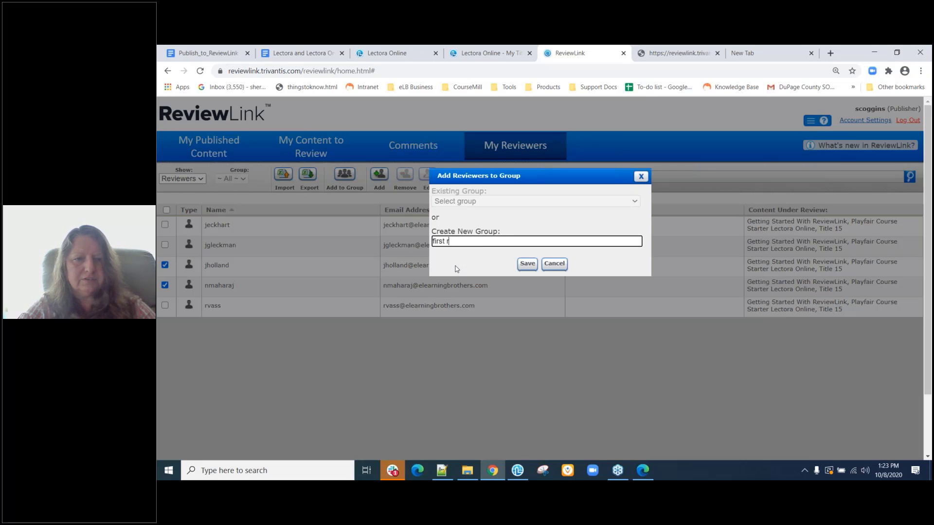
{"action": "type", "text": "eview"}
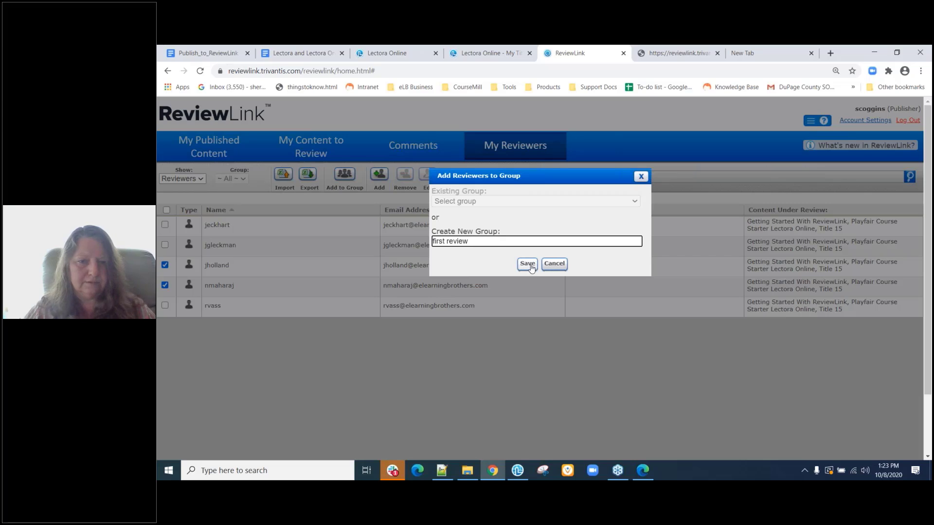
{"action": "left_click", "coordinate": [529, 264]}
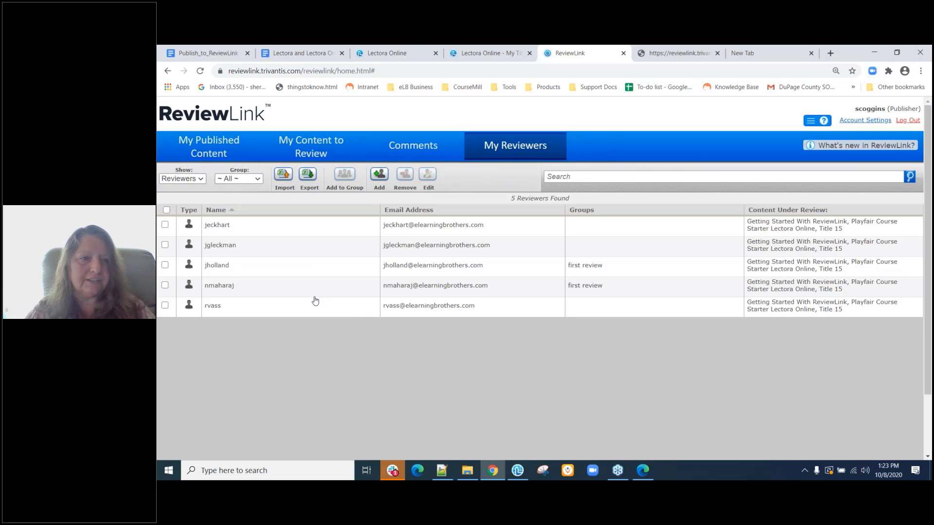
Tick reviewers three, four and five and add them to a new group 'final check off'.
{"action": "left_click", "coordinate": [165, 265]}
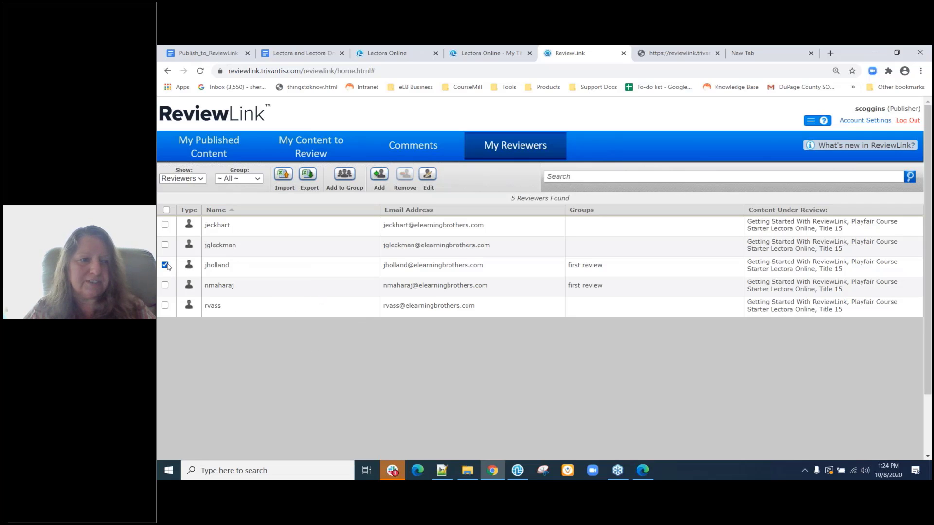
{"action": "left_click", "coordinate": [165, 285]}
{"action": "left_click", "coordinate": [165, 306]}
{"action": "left_click", "coordinate": [344, 176]}
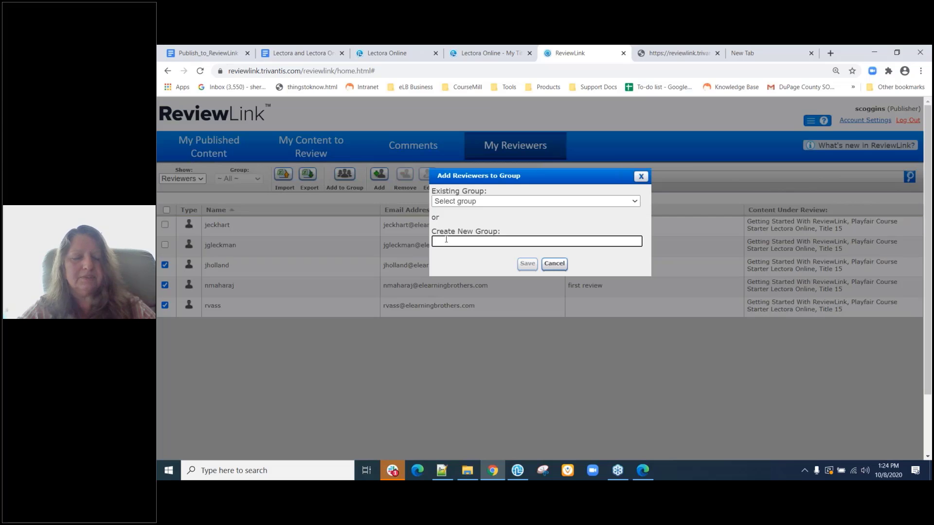
{"action": "type", "text": "final che"}
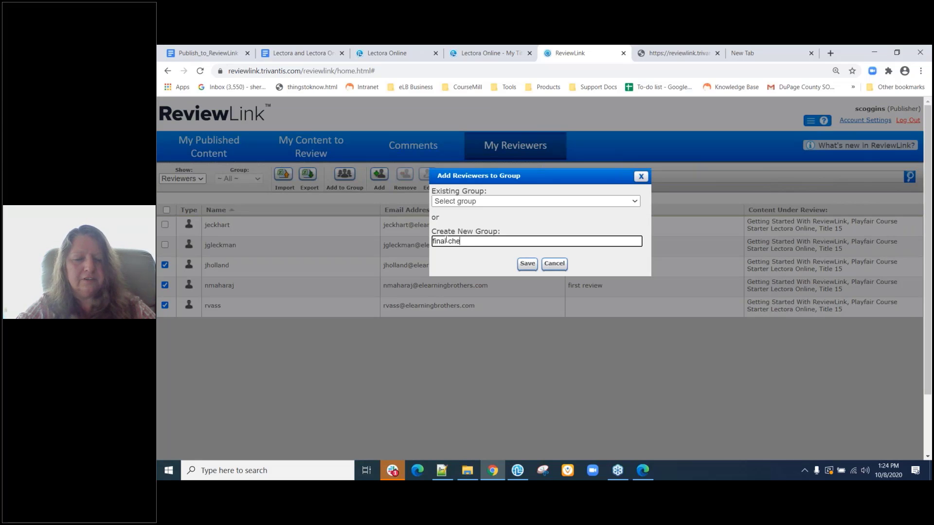
{"action": "type", "text": "ck off"}
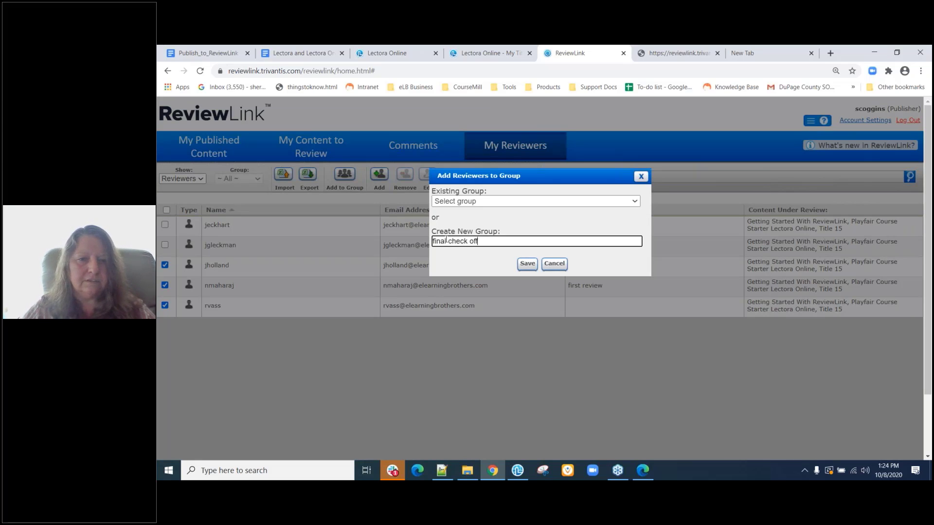
{"action": "left_click", "coordinate": [527, 264]}
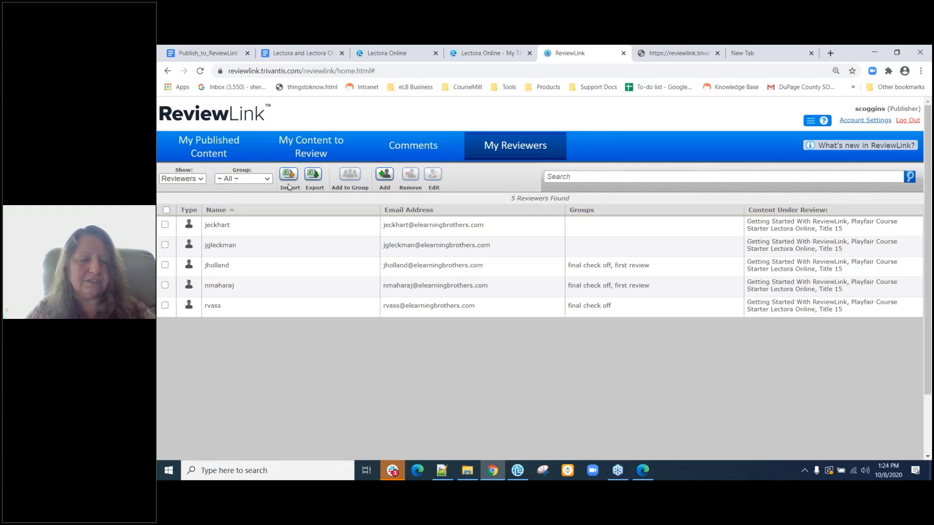
{"action": "left_click", "coordinate": [288, 181]}
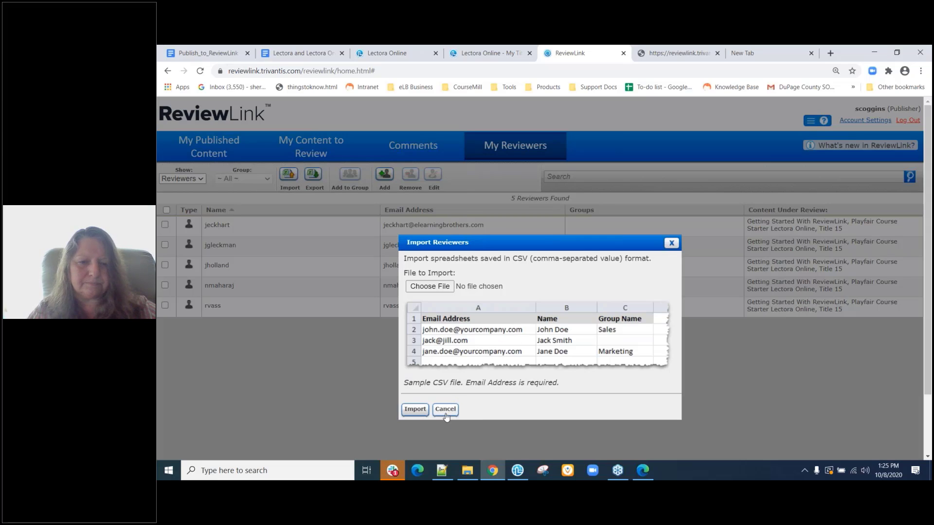
{"action": "left_click", "coordinate": [445, 412]}
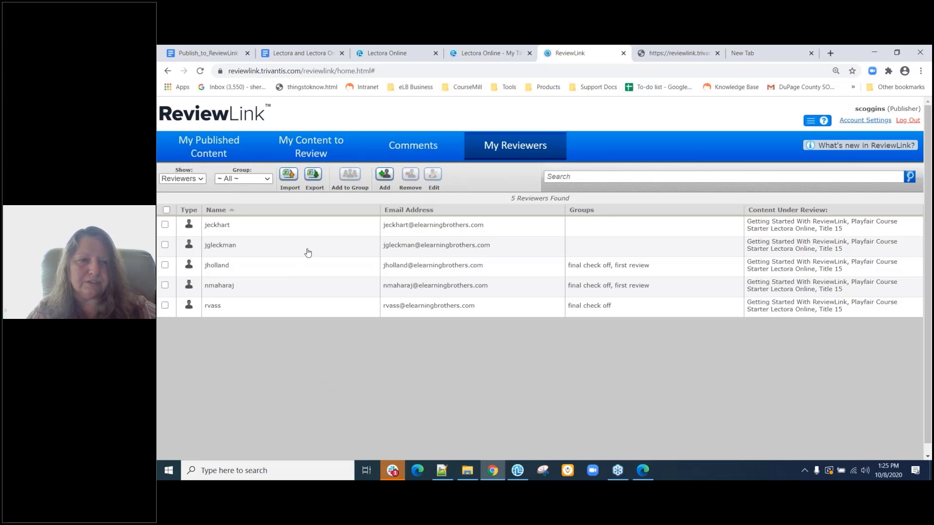
Export reviewers to exportedReviewers.csv, view the Groups list, then switch Show back to Reviewers.
{"action": "left_click", "coordinate": [313, 176]}
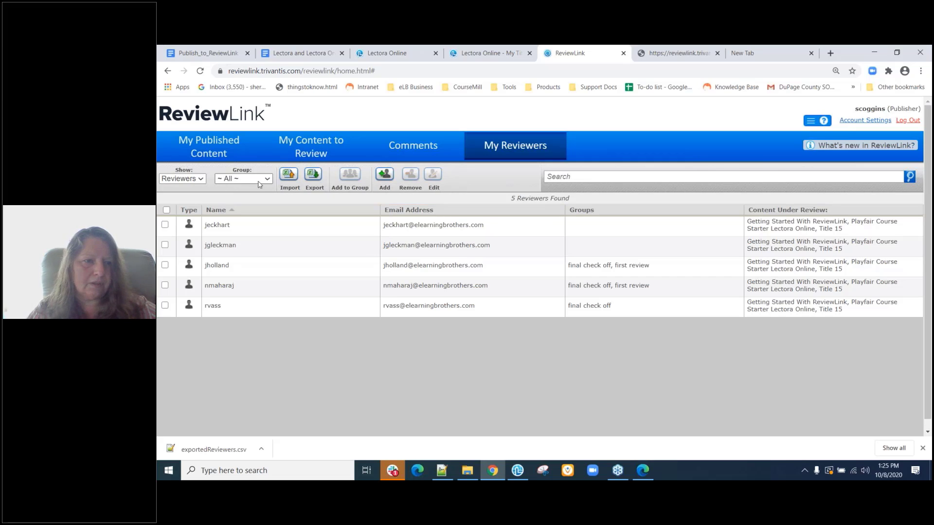
{"action": "left_click", "coordinate": [189, 179]}
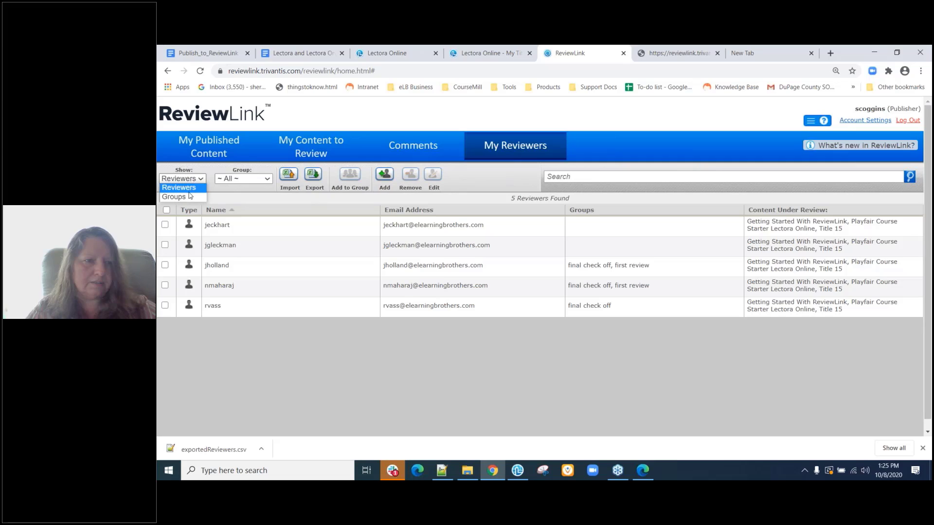
{"action": "left_click", "coordinate": [190, 197]}
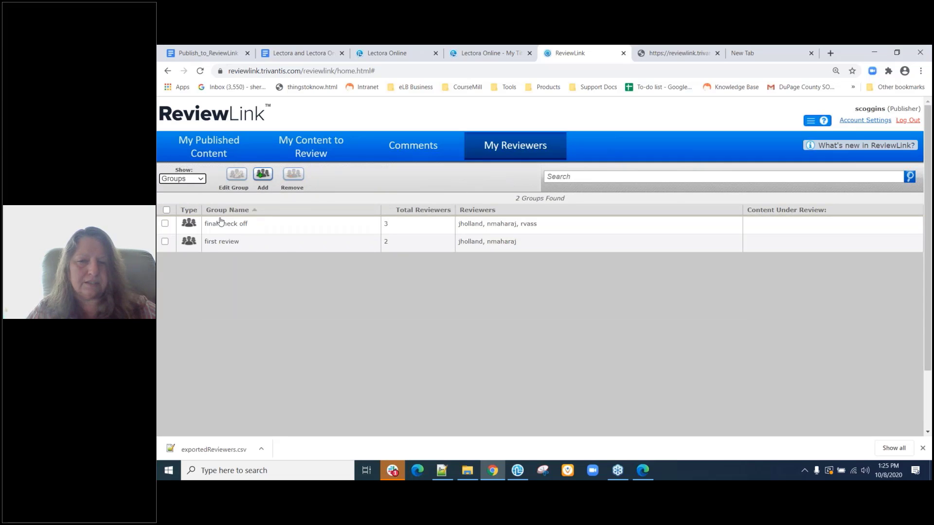
{"action": "left_click", "coordinate": [182, 179]}
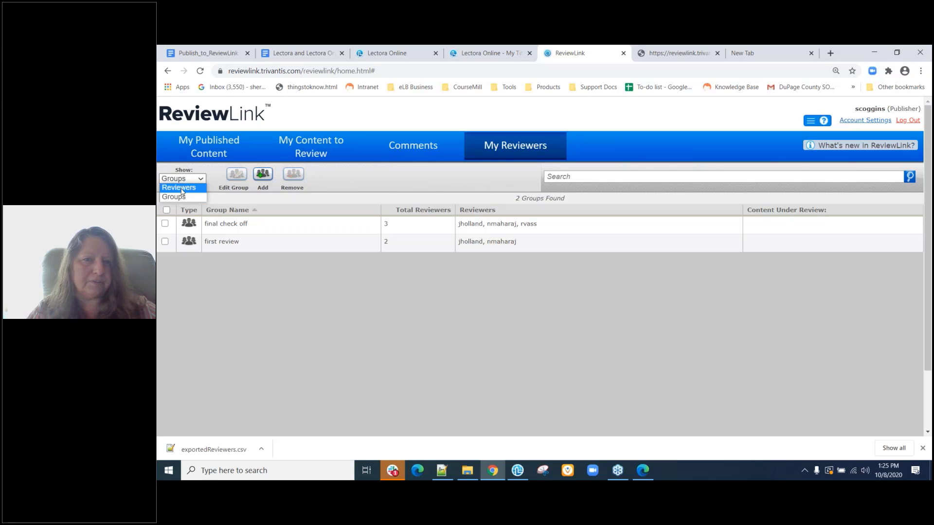
{"action": "left_click", "coordinate": [180, 187]}
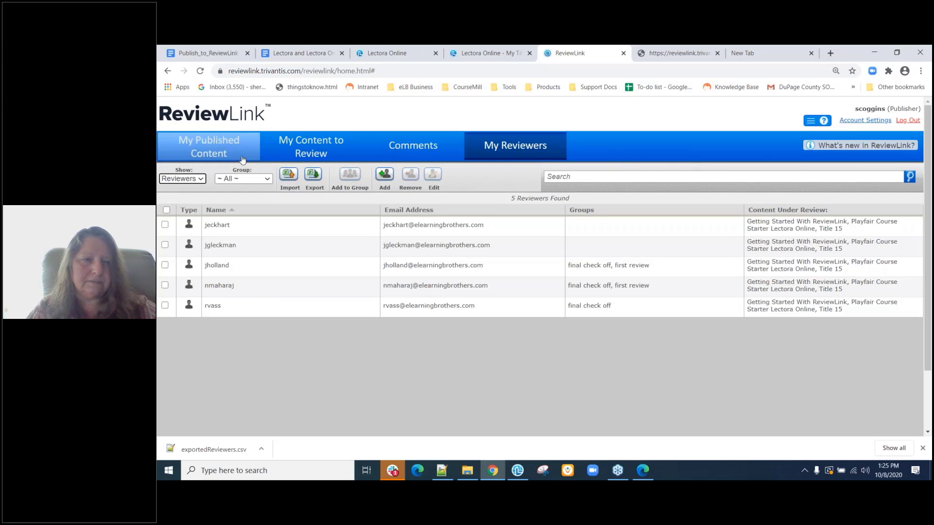
Open the reviewer invitation settings for Playfair Course Starter Lectora Desktop in Published Content.
{"action": "left_click", "coordinate": [225, 154]}
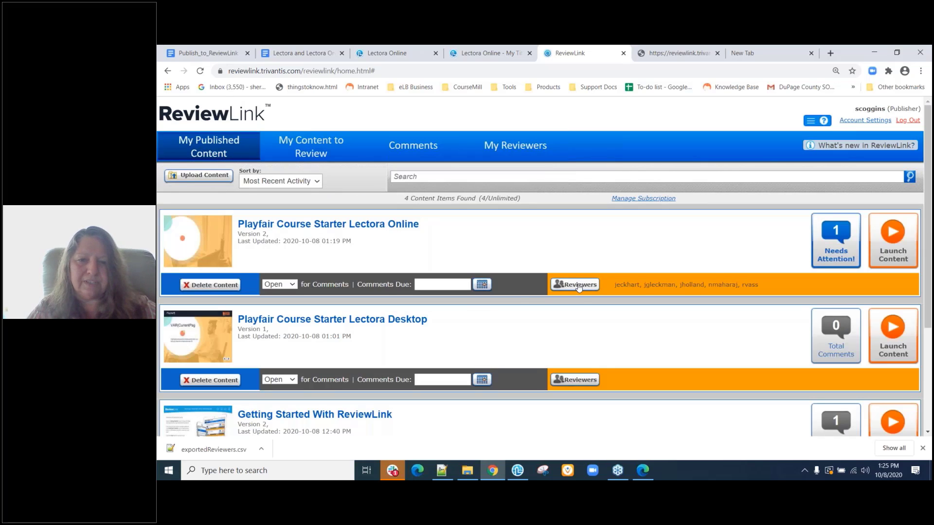
{"action": "left_click", "coordinate": [580, 376]}
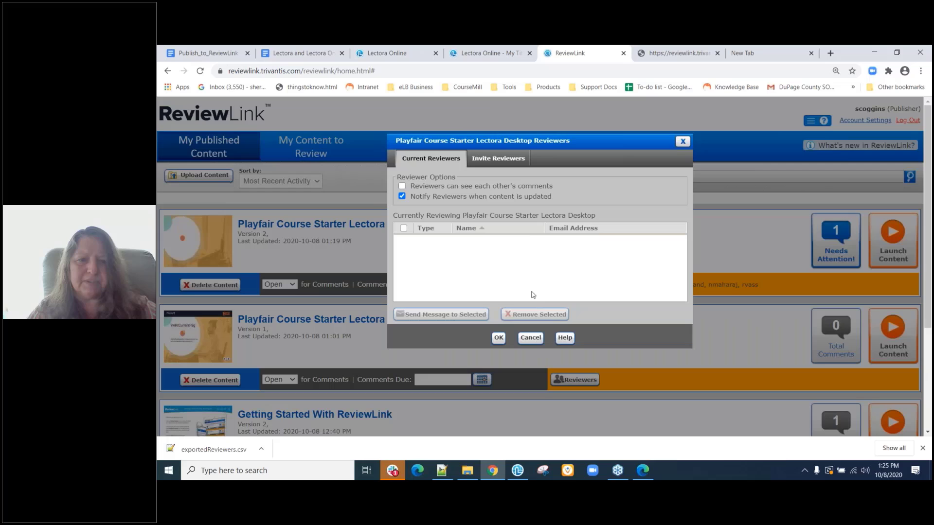
{"action": "left_click", "coordinate": [497, 164]}
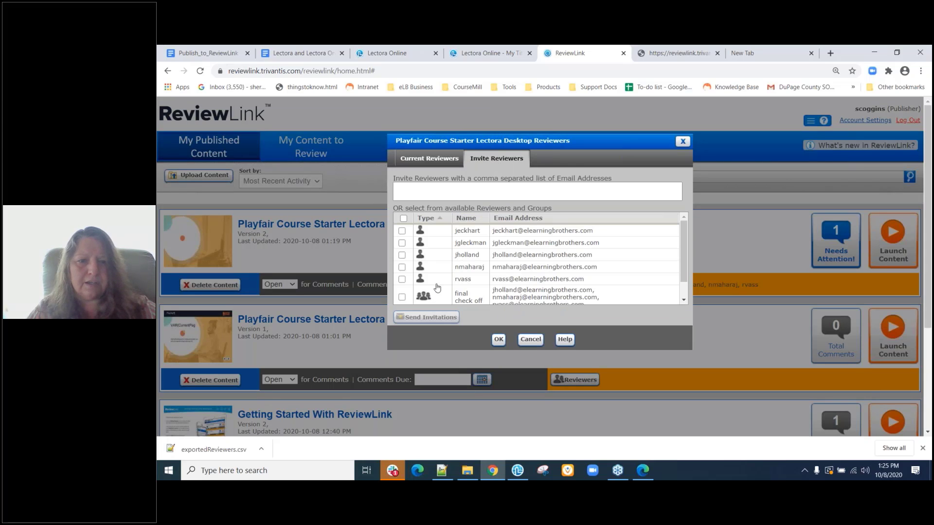
{"action": "scroll", "coordinate": [437, 288], "scroll_direction": "down", "scroll_amount": 1}
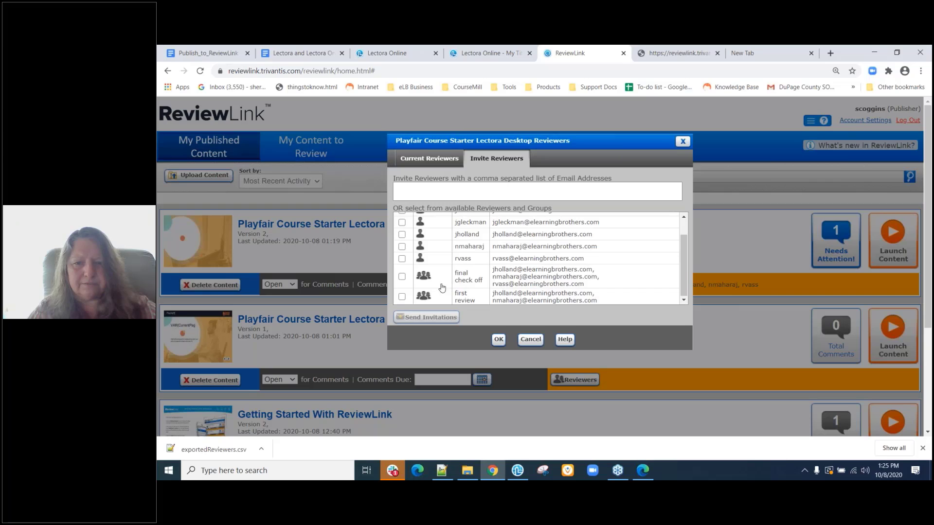
{"action": "scroll", "coordinate": [477, 247], "scroll_direction": "up", "scroll_amount": 1}
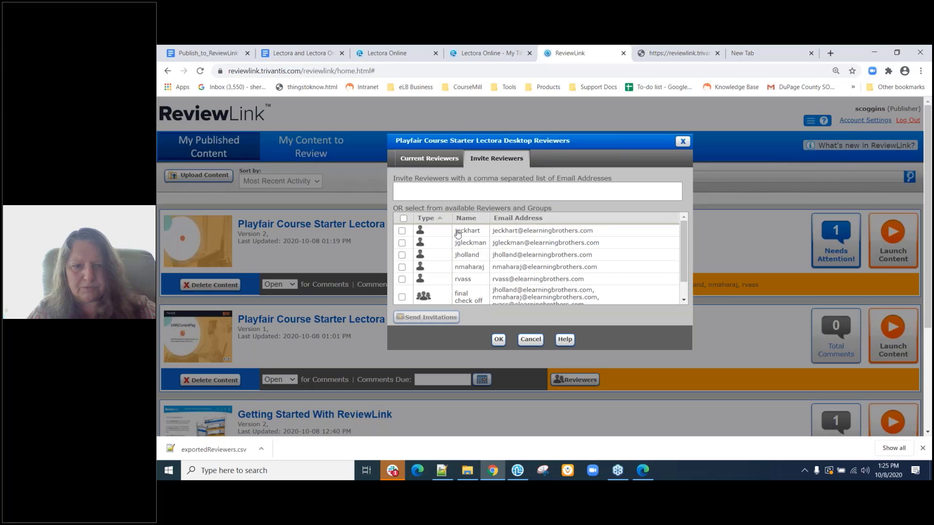
{"action": "scroll", "coordinate": [452, 268], "scroll_direction": "down", "scroll_amount": 1}
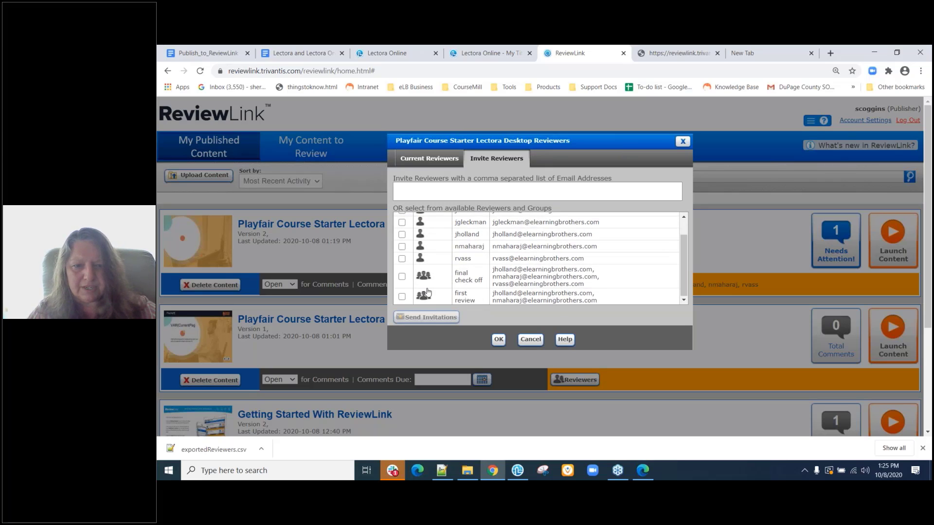
Invite the 'final check off' group, confirm, and bring the Lectora editor forward.
{"action": "left_click", "coordinate": [402, 277]}
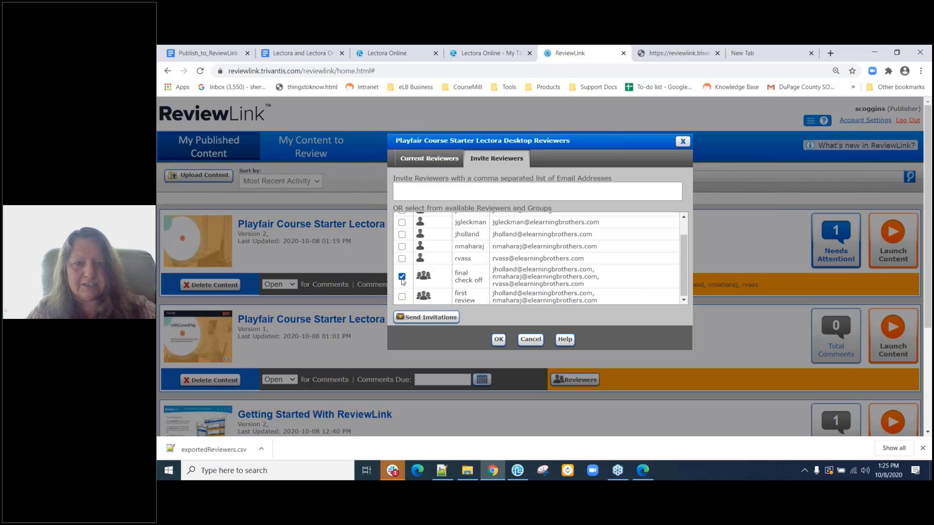
{"action": "left_click", "coordinate": [414, 319]}
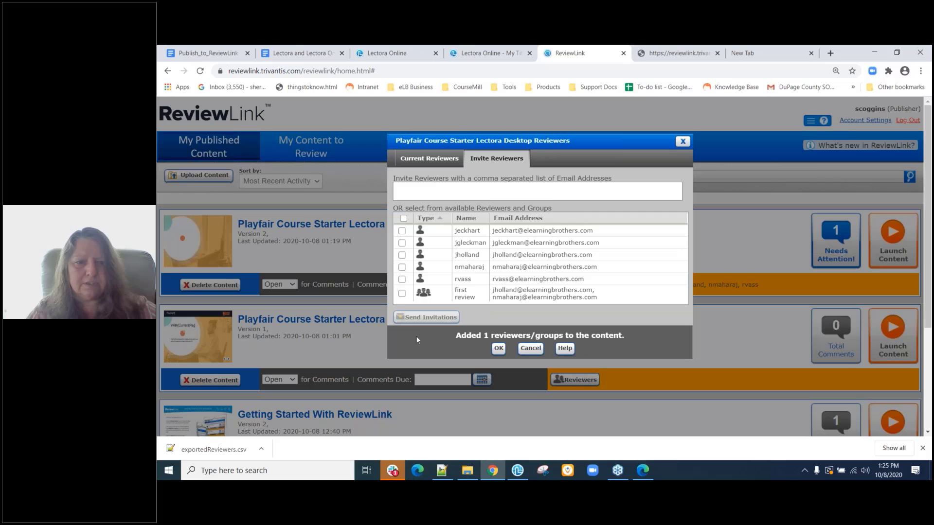
{"action": "left_click", "coordinate": [499, 349]}
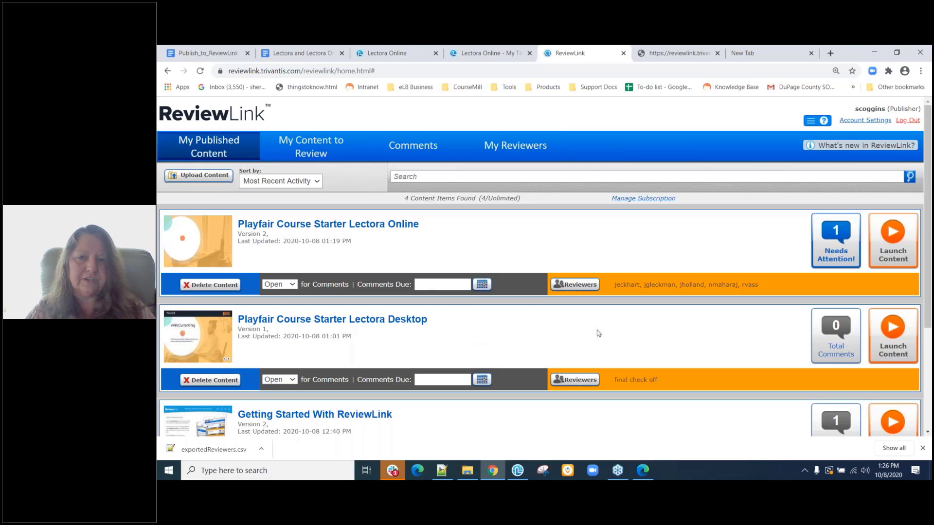
{"action": "mouse_move", "coordinate": [518, 474]}
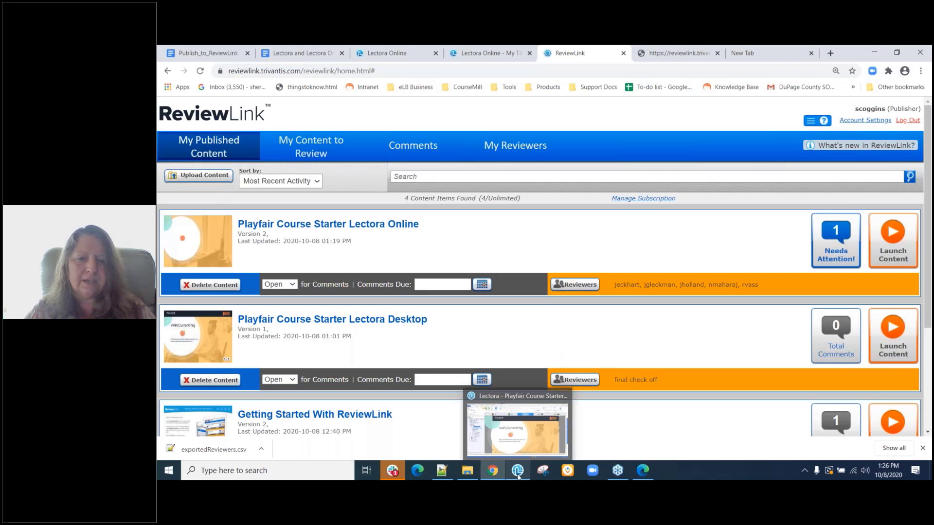
{"action": "left_click", "coordinate": [518, 471]}
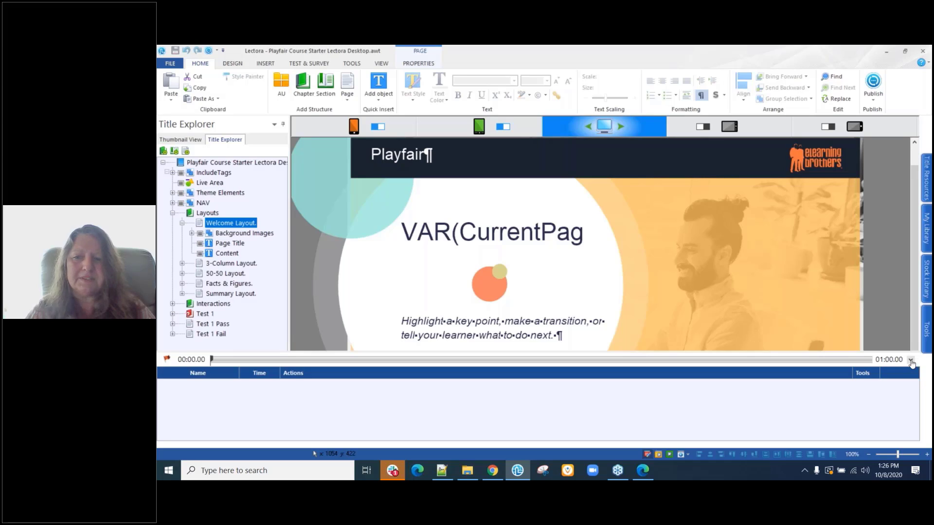
Collapse the timeline and actions area, then choose ReviewLink as the publish destination.
{"action": "left_click", "coordinate": [911, 359]}
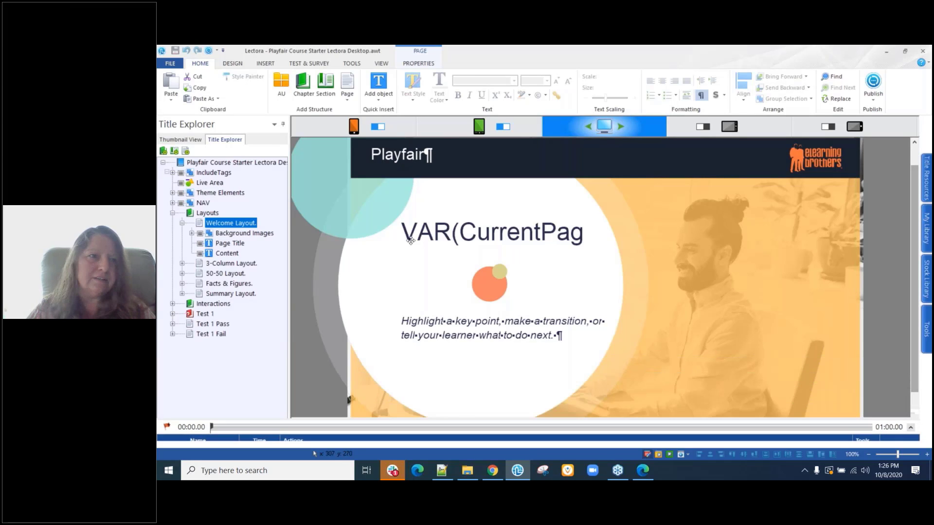
{"action": "left_click", "coordinate": [217, 51]}
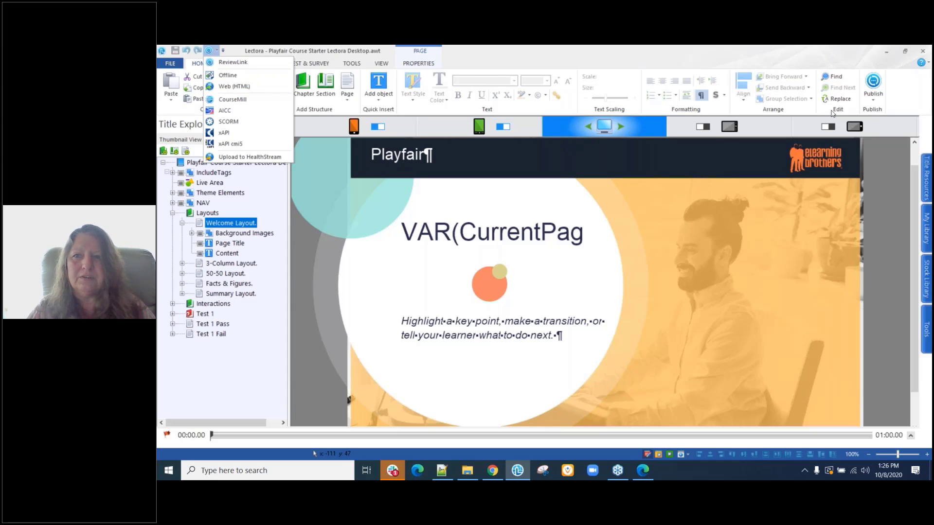
{"action": "left_click", "coordinate": [878, 101]}
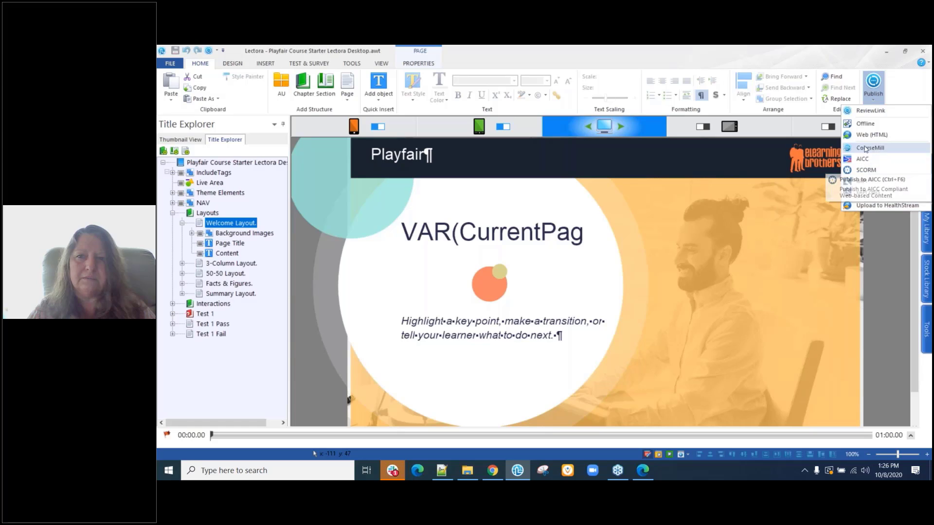
{"action": "left_click", "coordinate": [868, 112]}
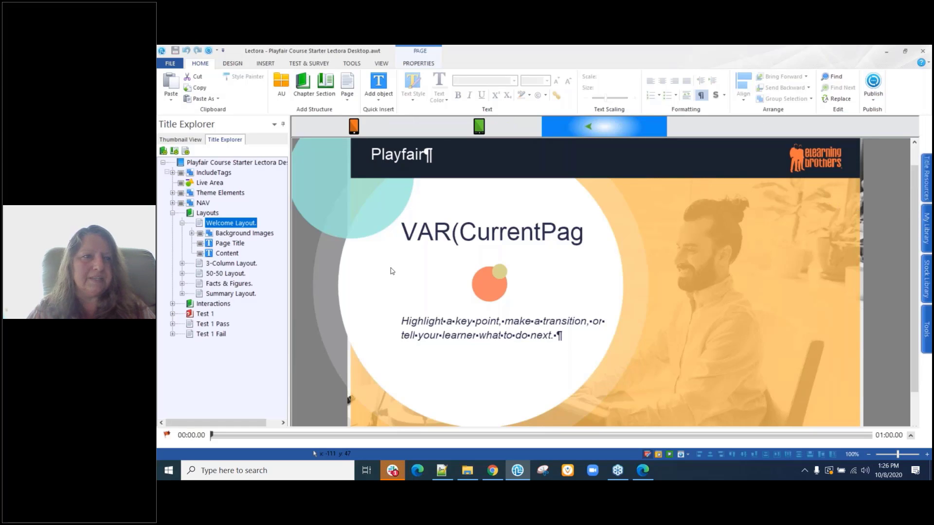
Continue past the error check (0 errors, 38 warnings), accept the review options, then cancel publishing.
{"action": "left_click", "coordinate": [458, 338]}
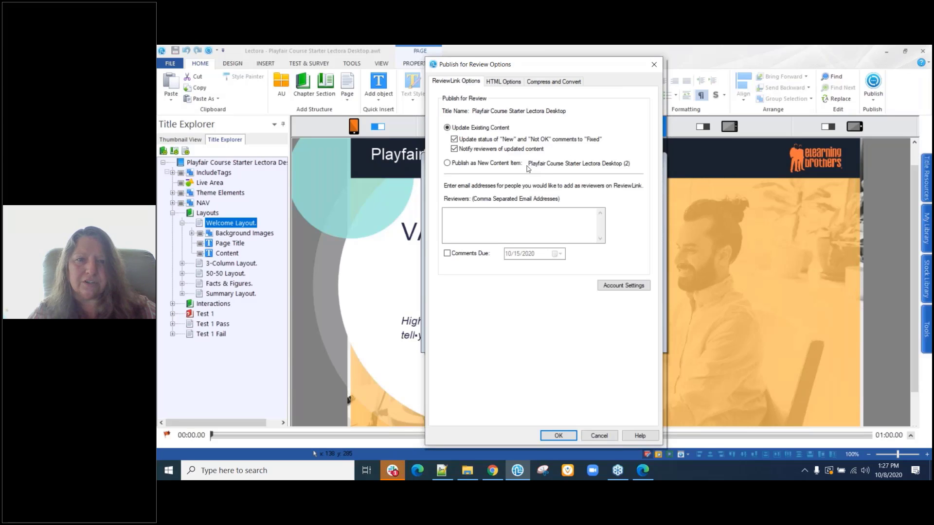
{"action": "left_click", "coordinate": [475, 234]}
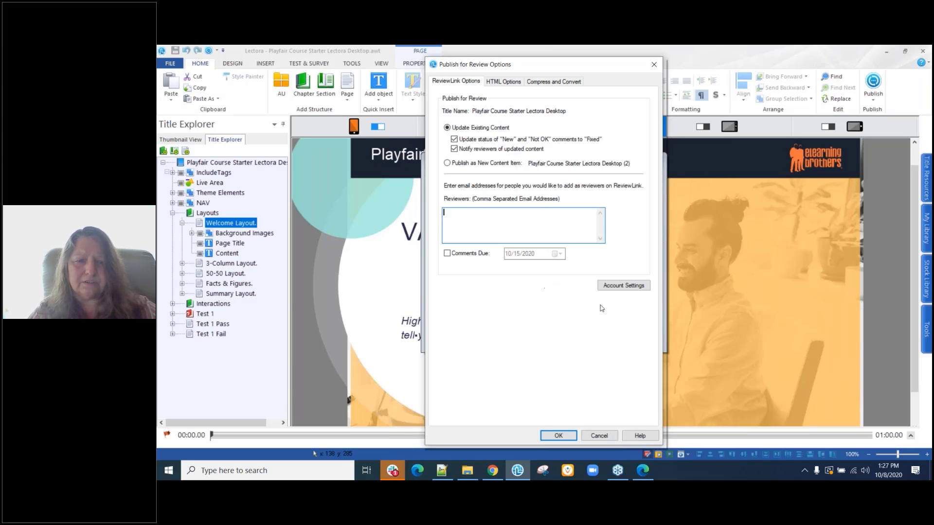
{"action": "left_click", "coordinate": [598, 436]}
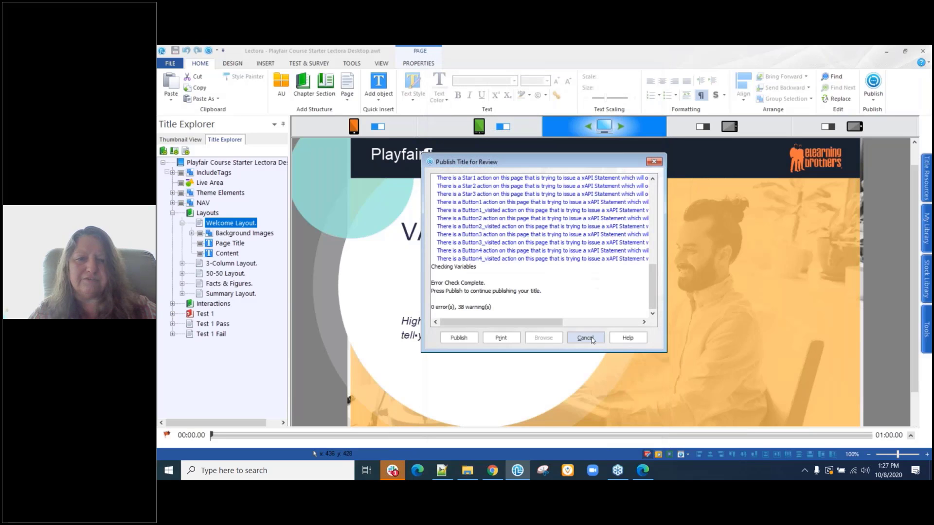
{"action": "left_click", "coordinate": [586, 338]}
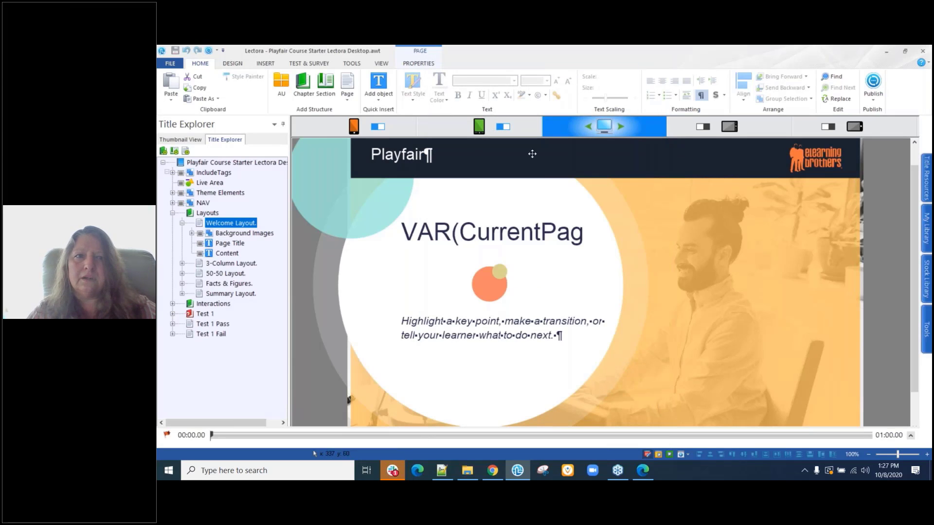
Minimize Lectora, go to the Comments page, and set the Content filter to '~ All ~' to show 28 comments.
{"action": "left_click", "coordinate": [886, 52]}
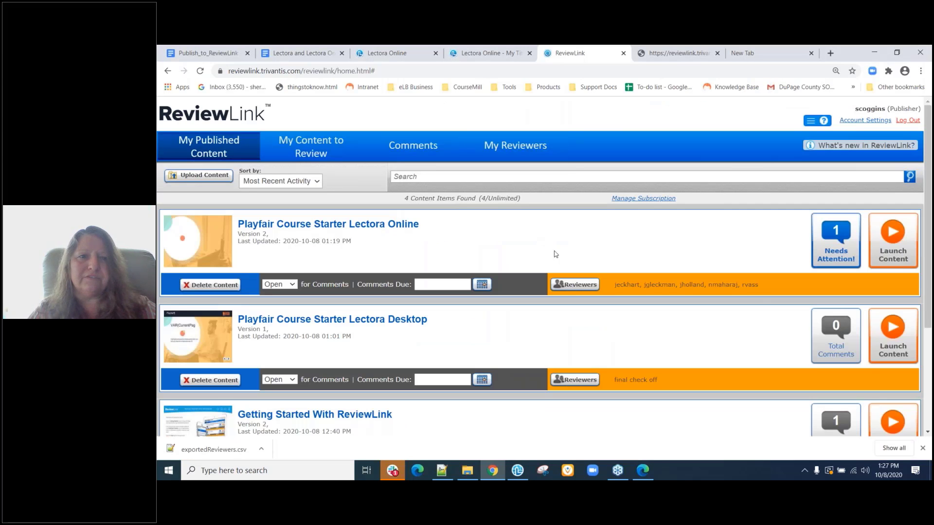
{"action": "left_click", "coordinate": [437, 149]}
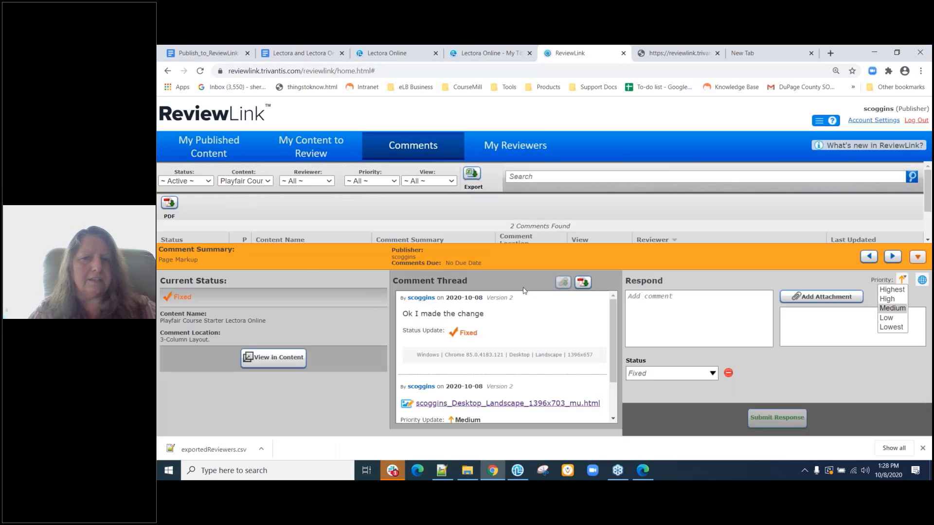
{"action": "left_click", "coordinate": [918, 258]}
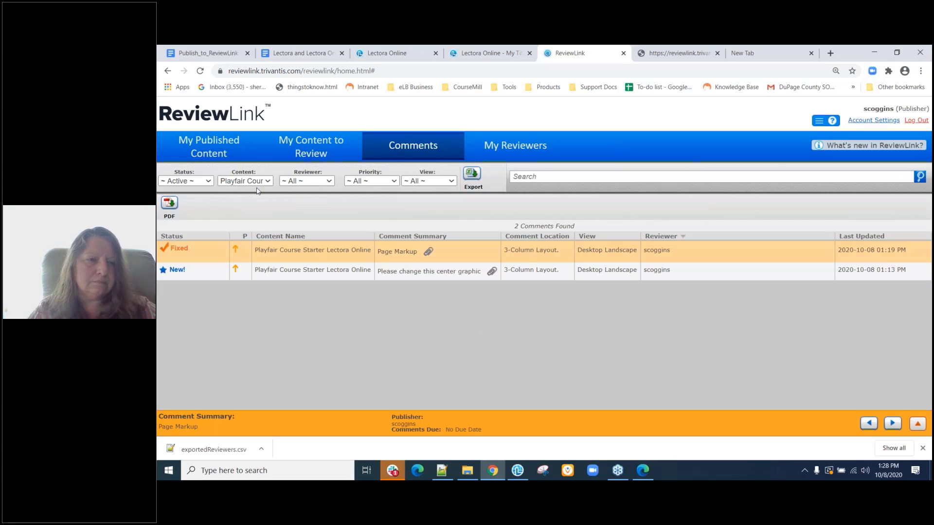
{"action": "left_click", "coordinate": [208, 183]}
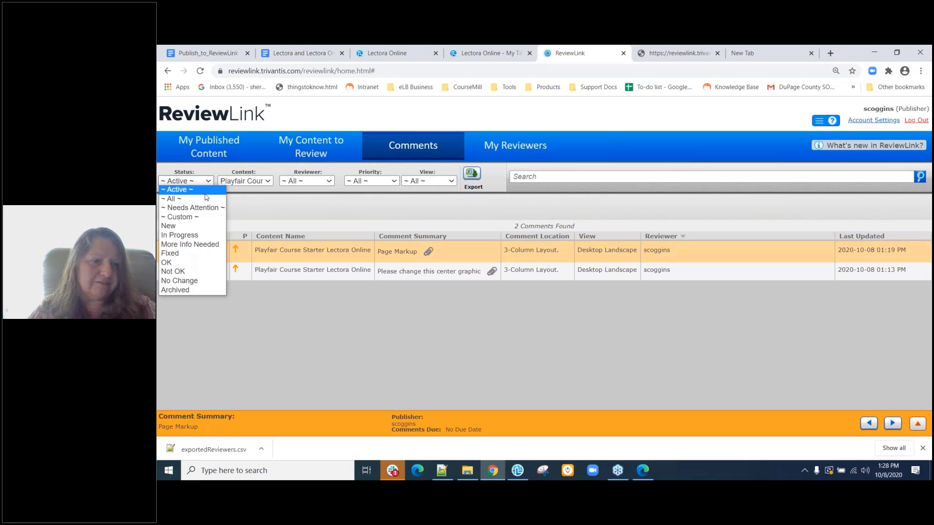
{"action": "left_click", "coordinate": [250, 180]}
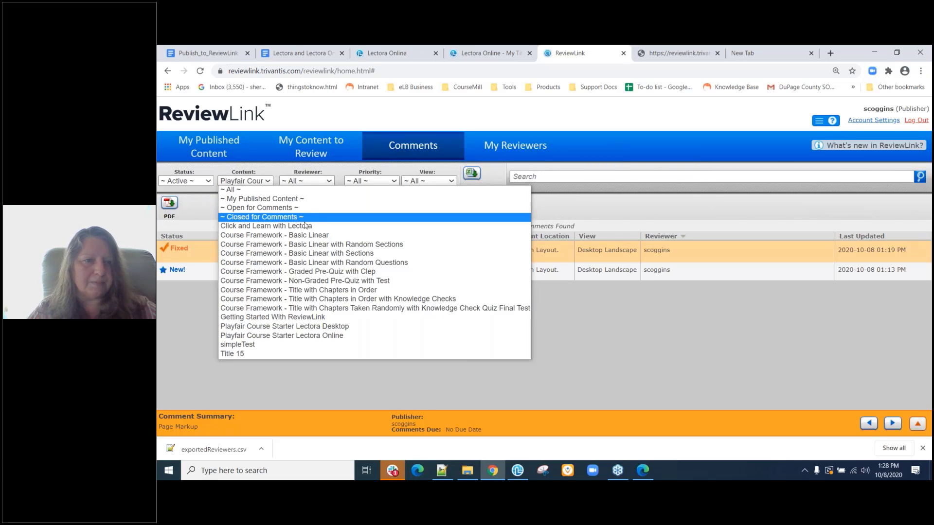
{"action": "left_click", "coordinate": [245, 191]}
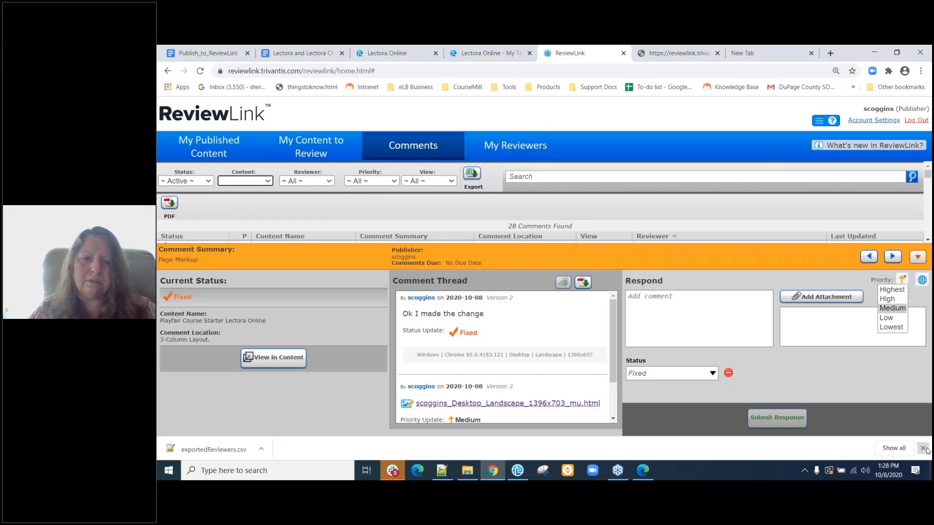
Dismiss the downloads bar and filter comments to Fixed status, leaving 12.
{"action": "left_click", "coordinate": [924, 448]}
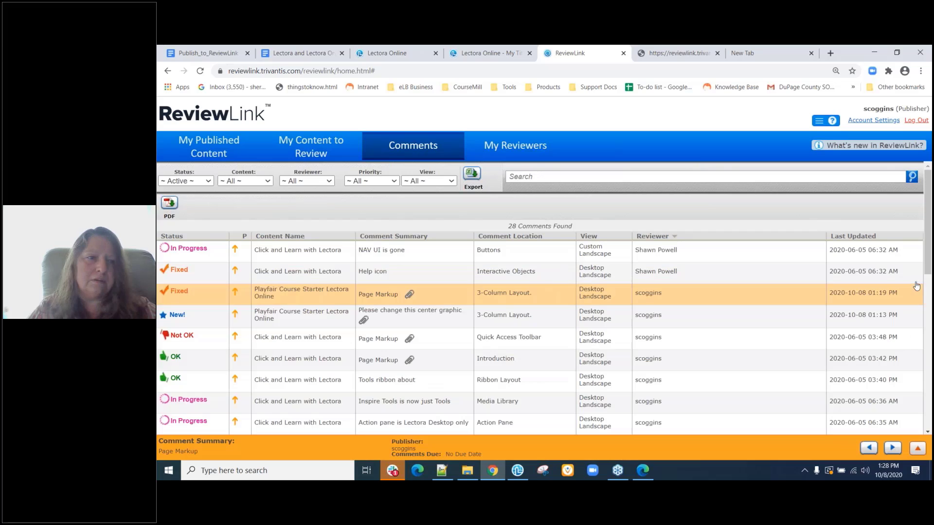
{"action": "left_click", "coordinate": [209, 181]}
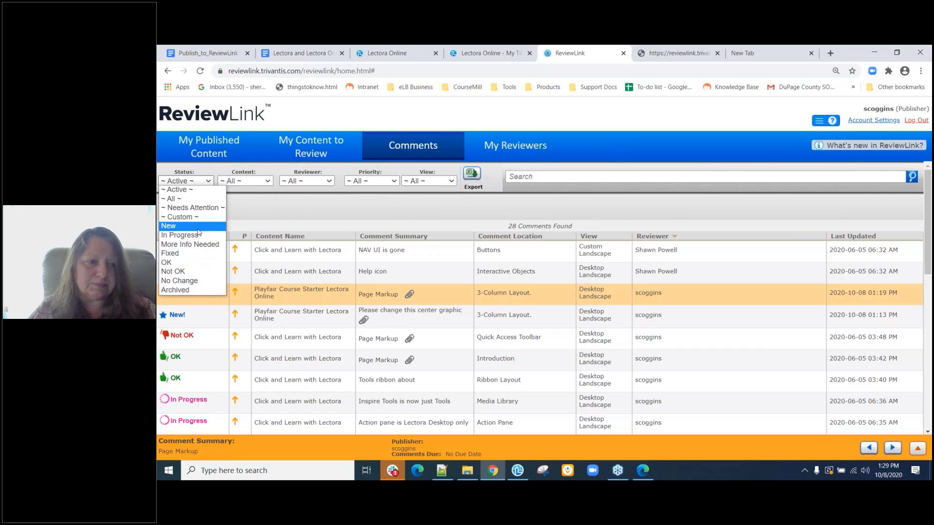
{"action": "left_click", "coordinate": [194, 254]}
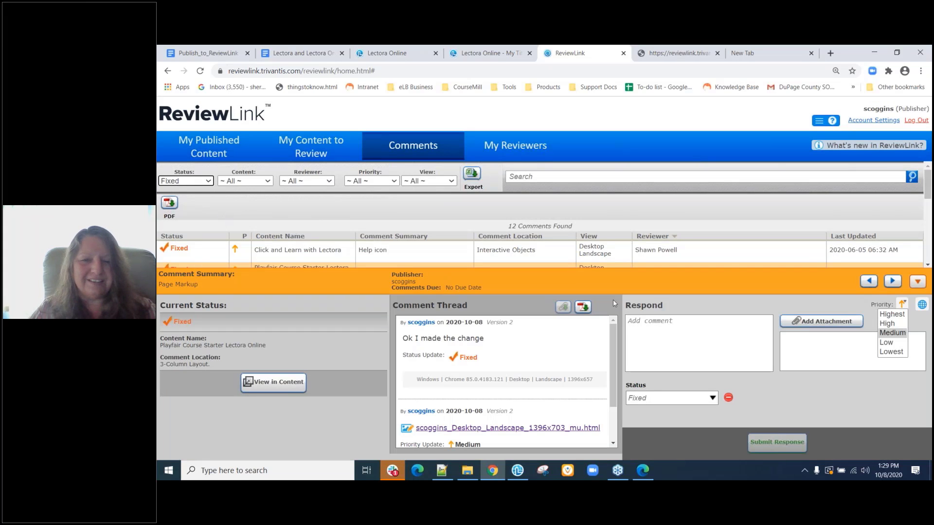
Set the Content filter to Playfair Course Starter Lectora Online.
{"action": "left_click", "coordinate": [918, 281]}
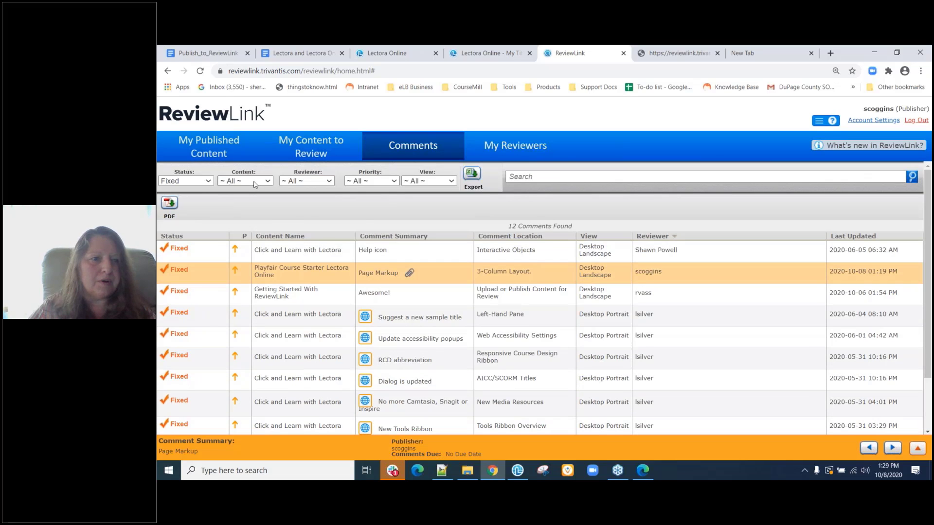
{"action": "left_click", "coordinate": [253, 181]}
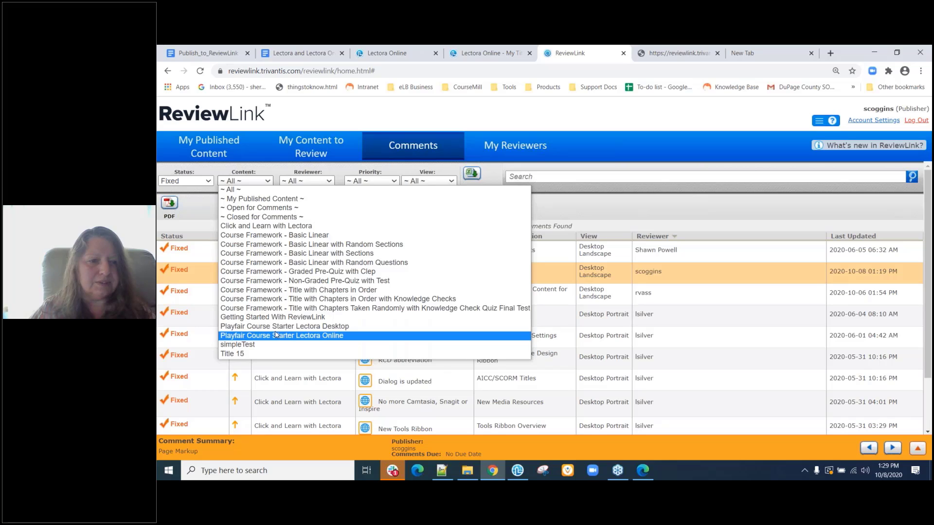
{"action": "left_click", "coordinate": [276, 336]}
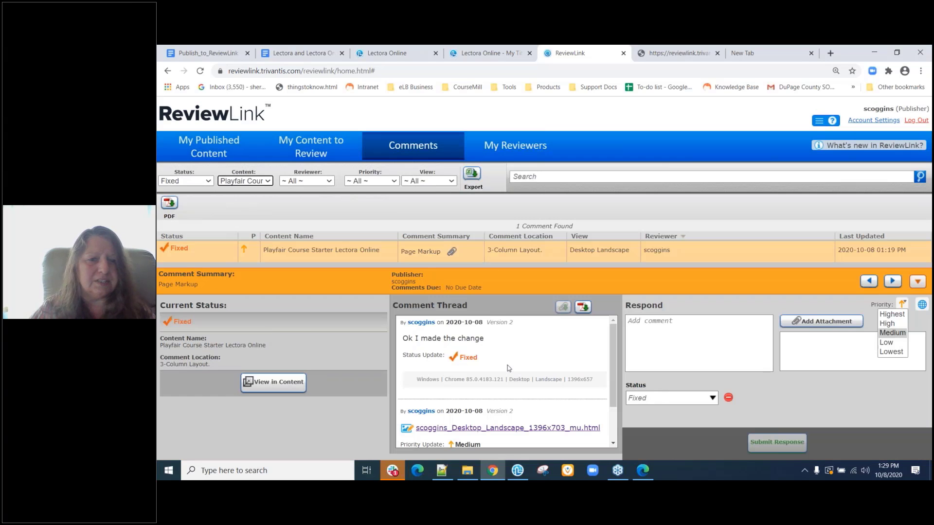
Change the Status filter from Fixed to '~ All ~', leaving the course's 2 comments.
{"action": "left_click", "coordinate": [918, 282]}
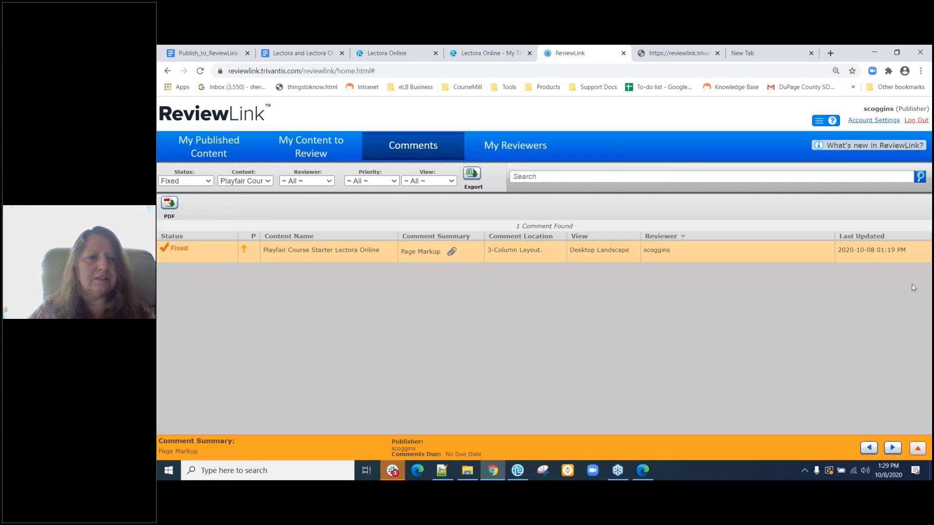
{"action": "left_click", "coordinate": [208, 182]}
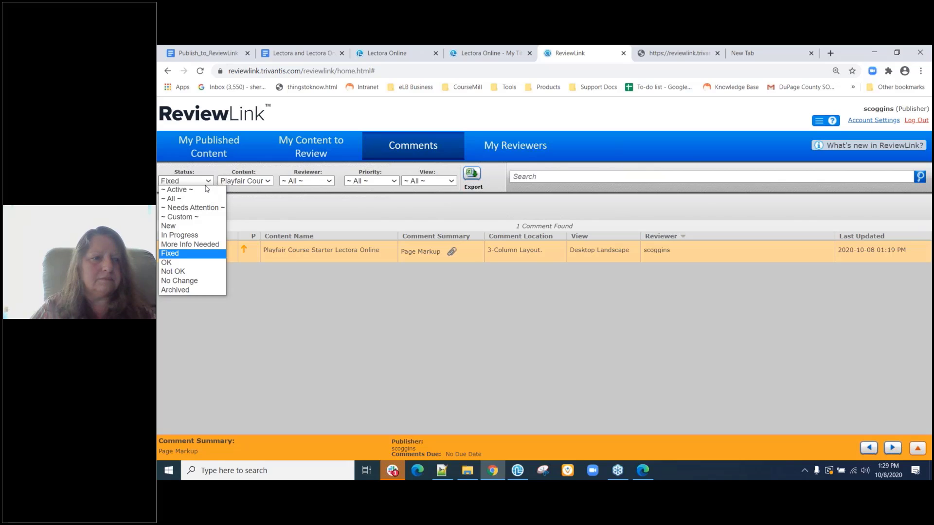
{"action": "left_click", "coordinate": [271, 208]}
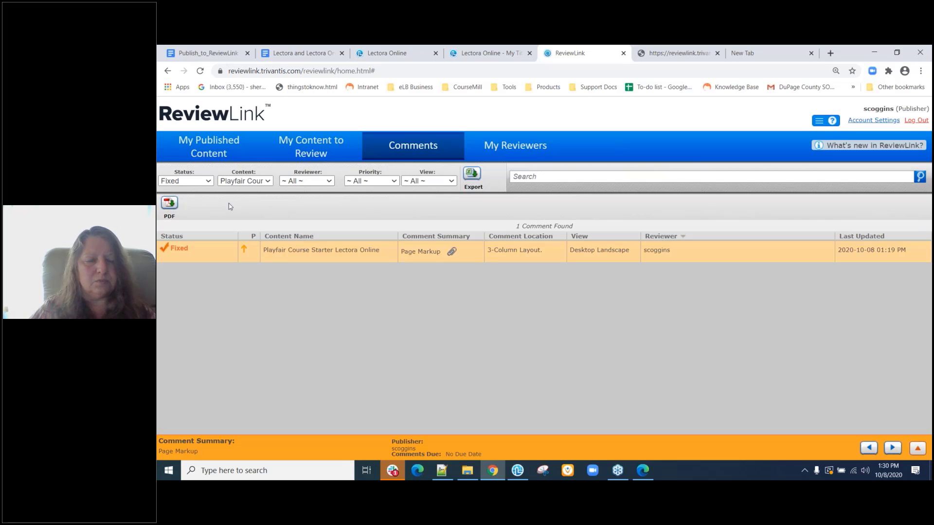
{"action": "left_click", "coordinate": [189, 182]}
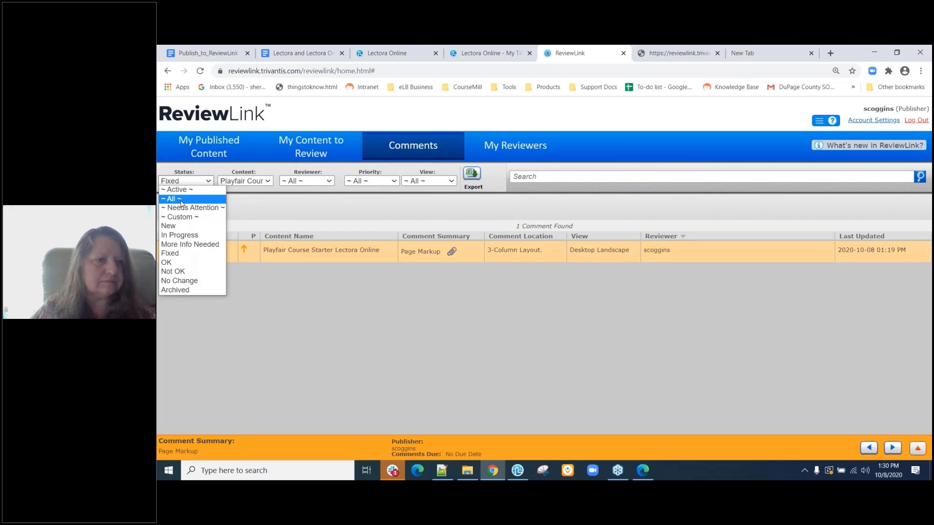
{"action": "left_click", "coordinate": [181, 200]}
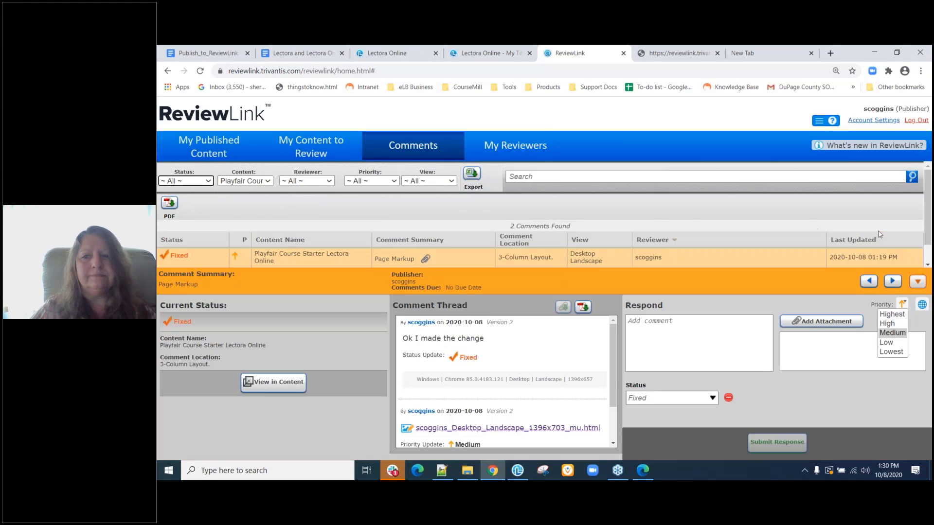
Review the Priority and View filter options for the two Playfair comments, then open the Content course list.
{"action": "left_click", "coordinate": [918, 284]}
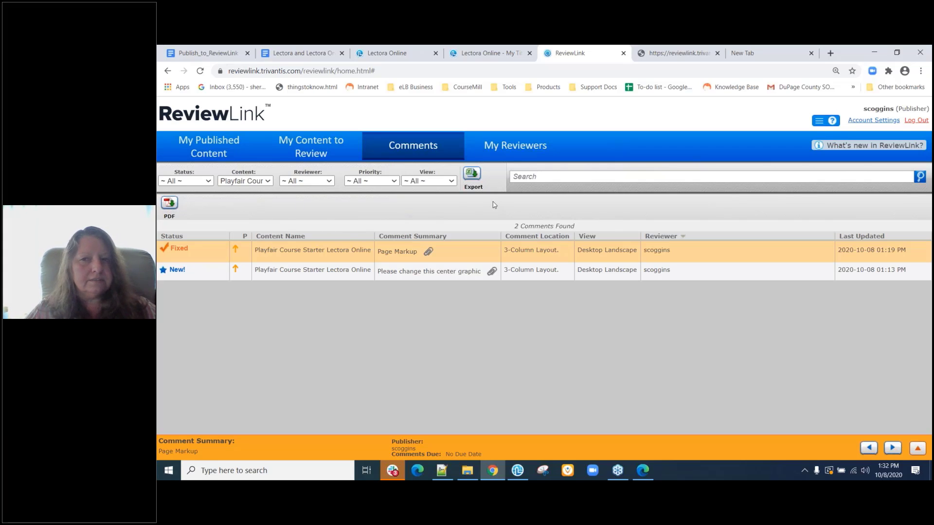
{"action": "left_click", "coordinate": [390, 181]}
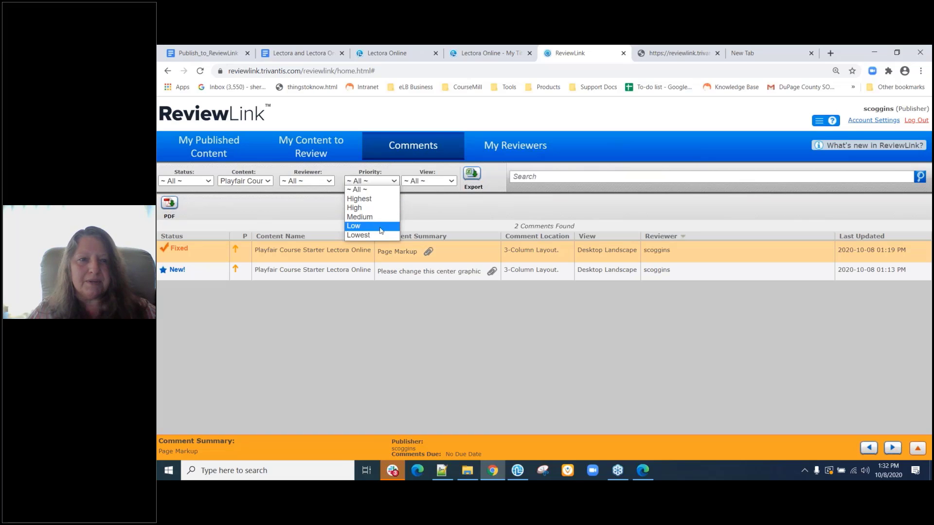
{"action": "left_click", "coordinate": [434, 181]}
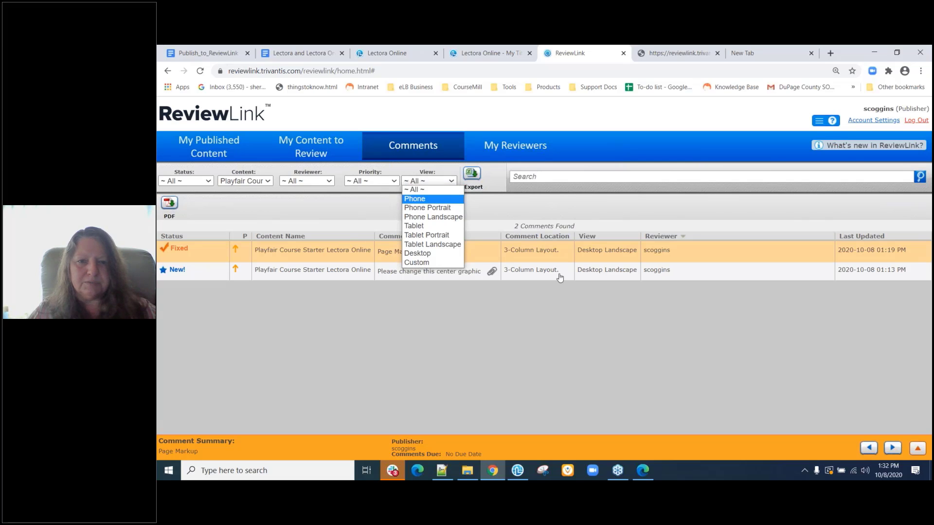
{"action": "left_click", "coordinate": [259, 184]}
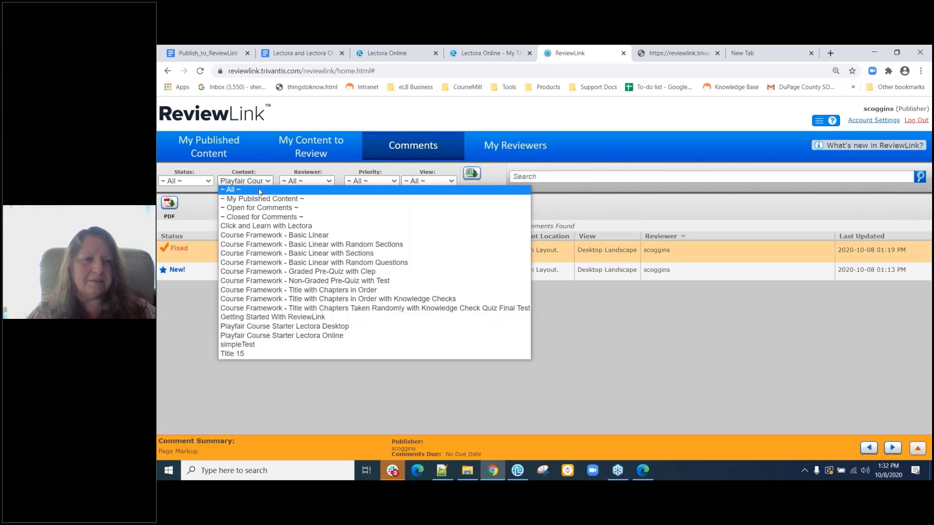
Show all courses, then filter by Phone Landscape, Tablet Portrait and Phone Portrait views, finding 0 comments.
{"action": "left_click", "coordinate": [259, 191]}
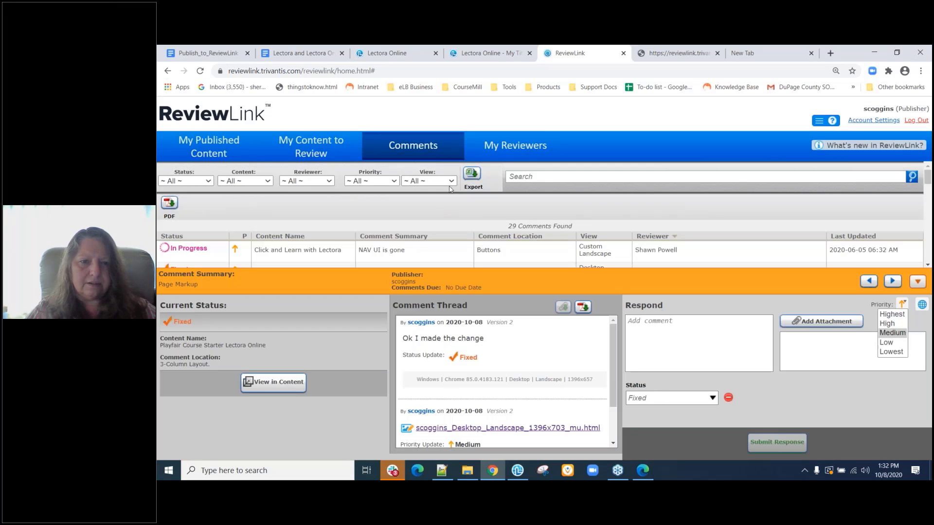
{"action": "left_click", "coordinate": [450, 181]}
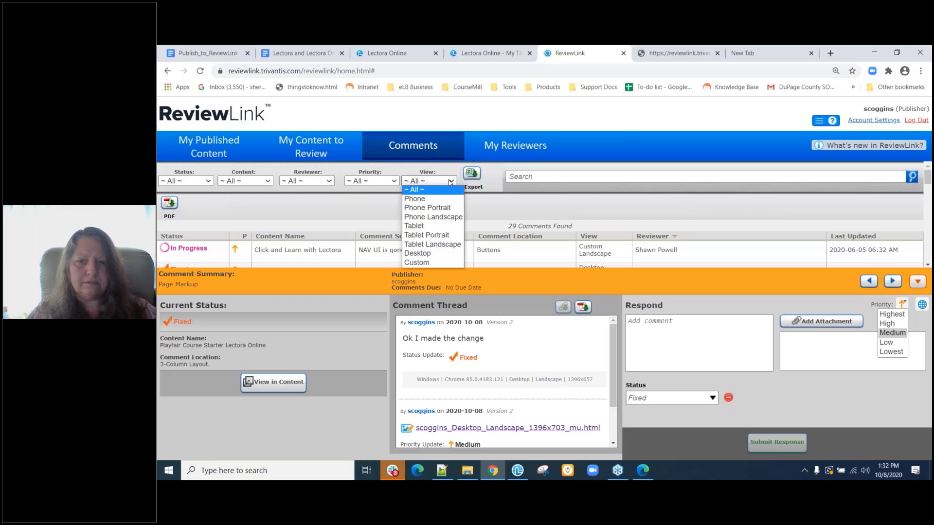
{"action": "left_click", "coordinate": [446, 217]}
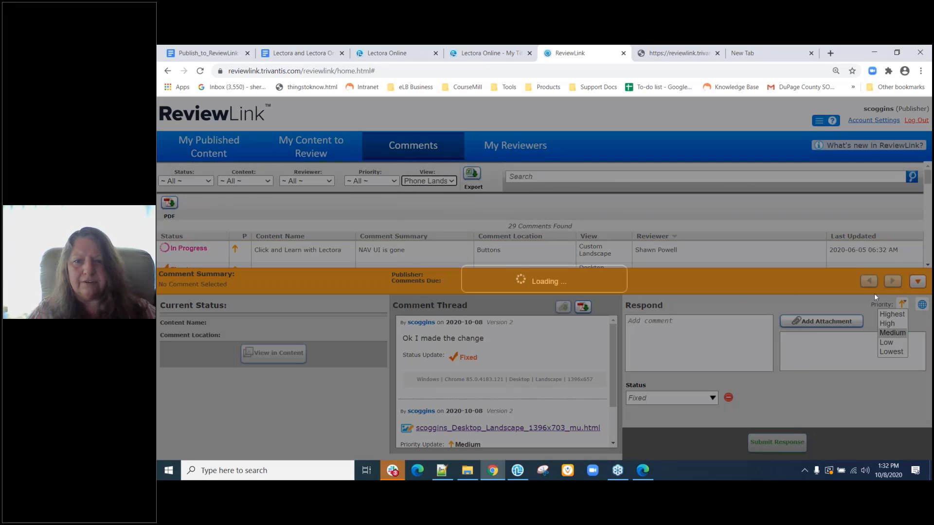
{"action": "left_click", "coordinate": [918, 283]}
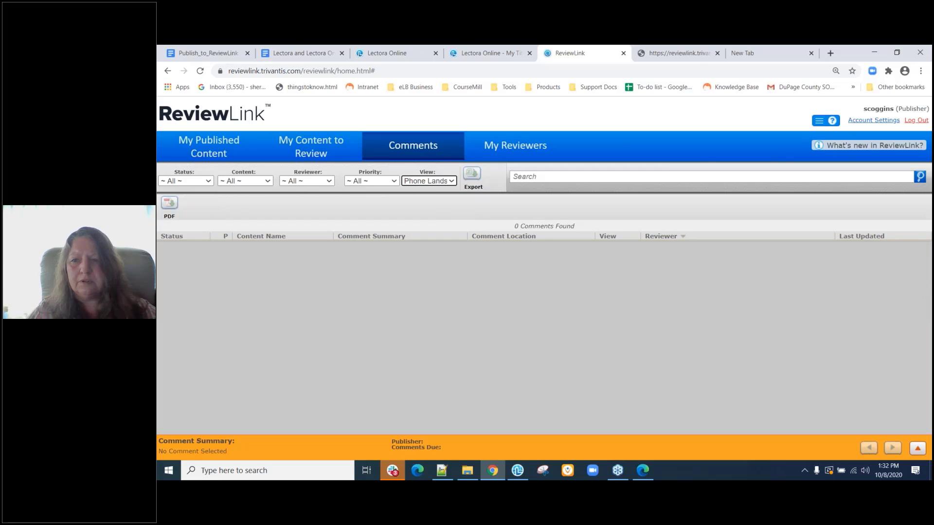
{"action": "left_click", "coordinate": [440, 183]}
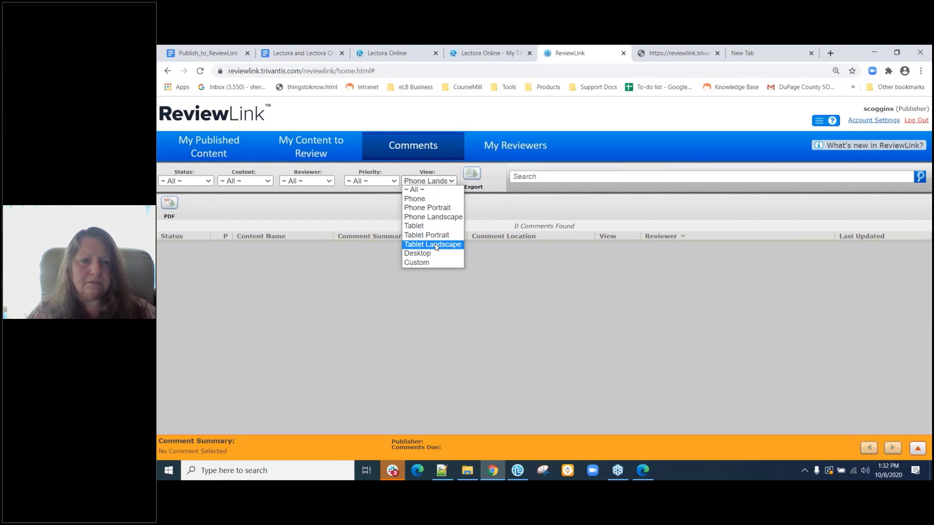
{"action": "left_click", "coordinate": [427, 235]}
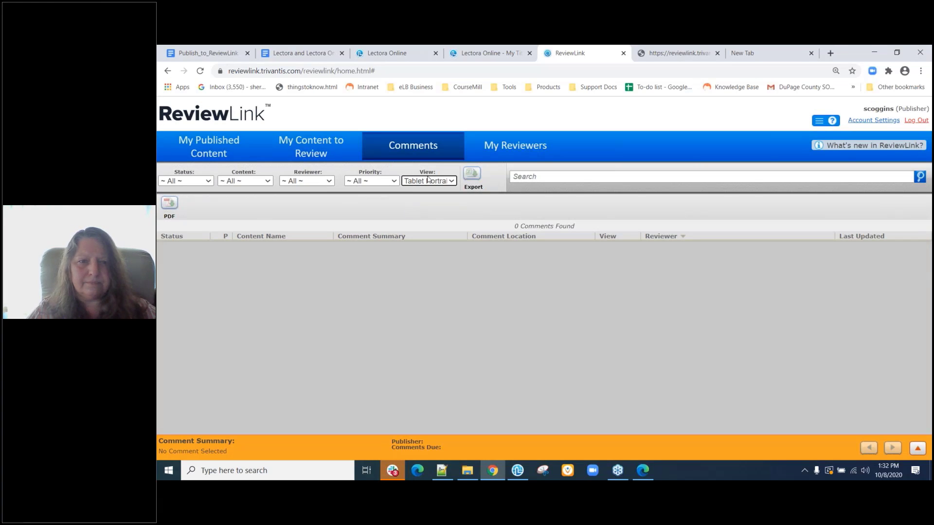
{"action": "left_click", "coordinate": [428, 182]}
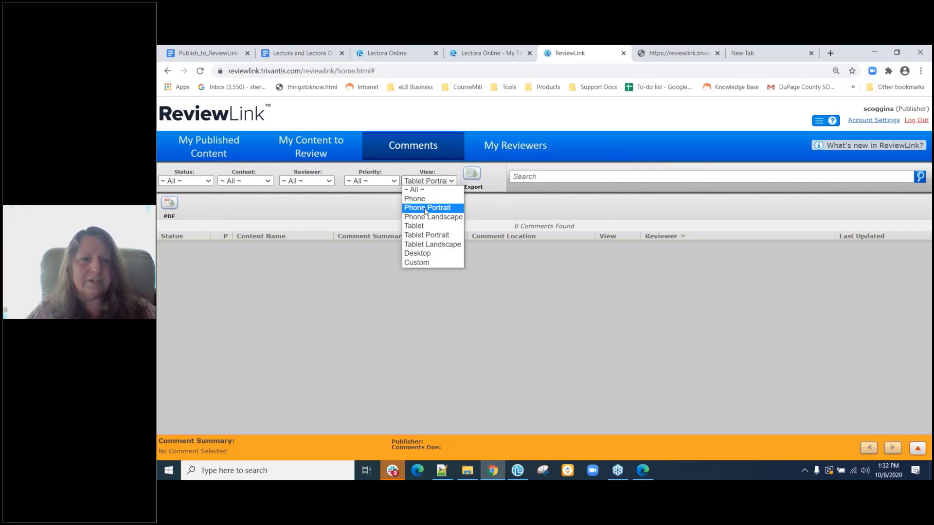
{"action": "left_click", "coordinate": [426, 208]}
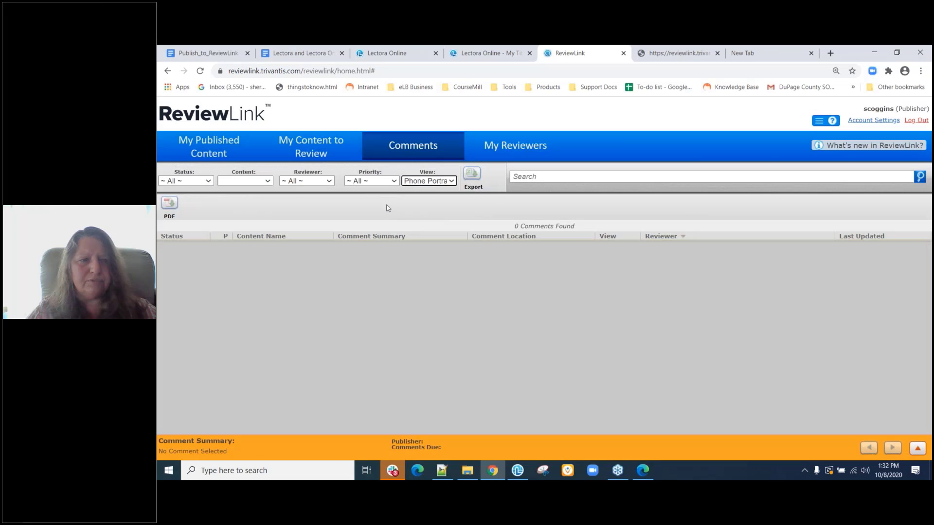
{"action": "left_click", "coordinate": [425, 183]}
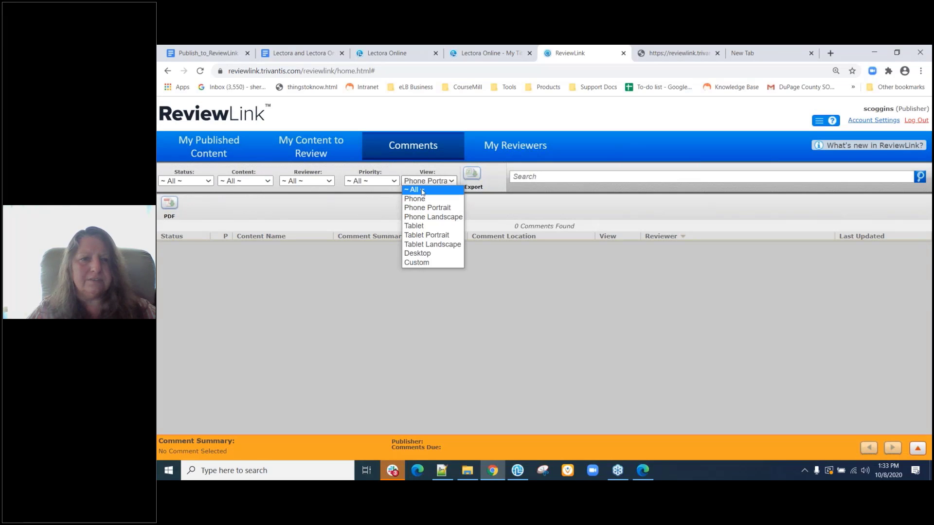
Reset the View filter to '~ All ~' to list all 29 comments, then go to My Published Content.
{"action": "left_click", "coordinate": [422, 192]}
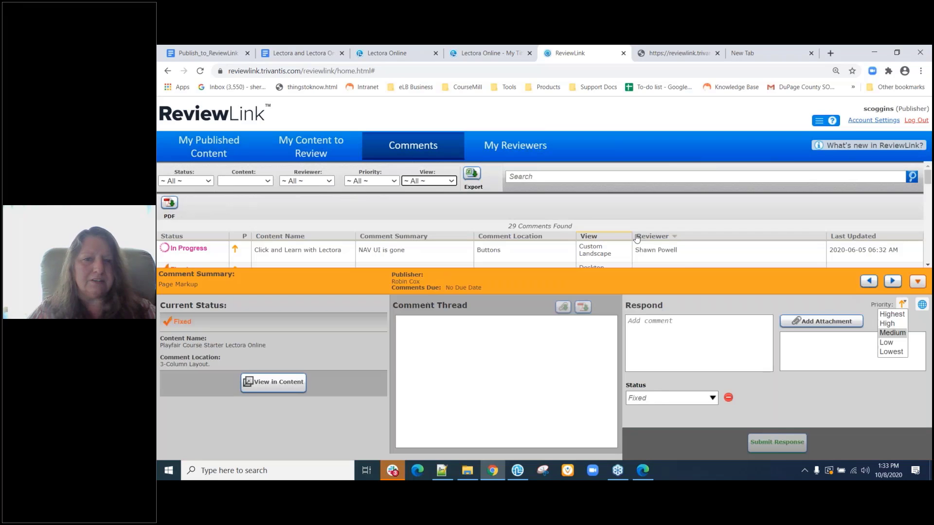
{"action": "left_click", "coordinate": [917, 283]}
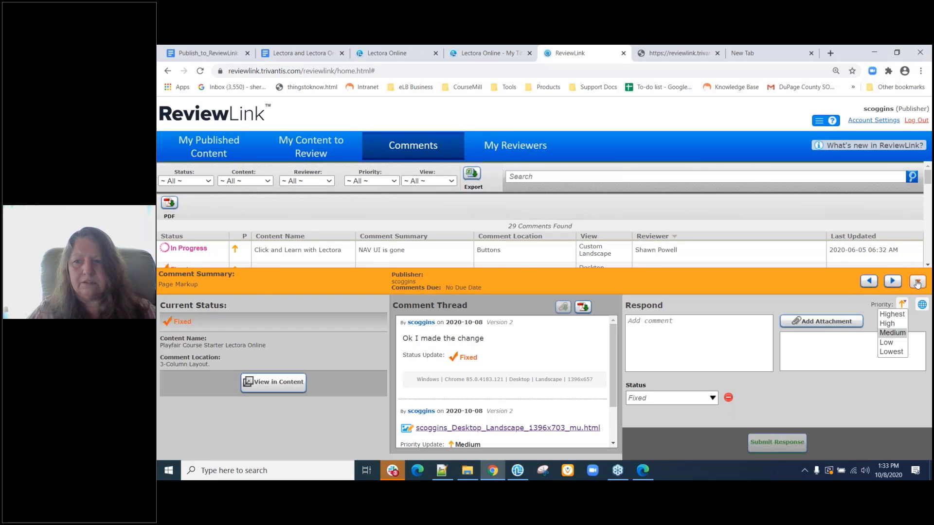
{"action": "scroll", "coordinate": [594, 394], "scroll_direction": "down", "scroll_amount": 3}
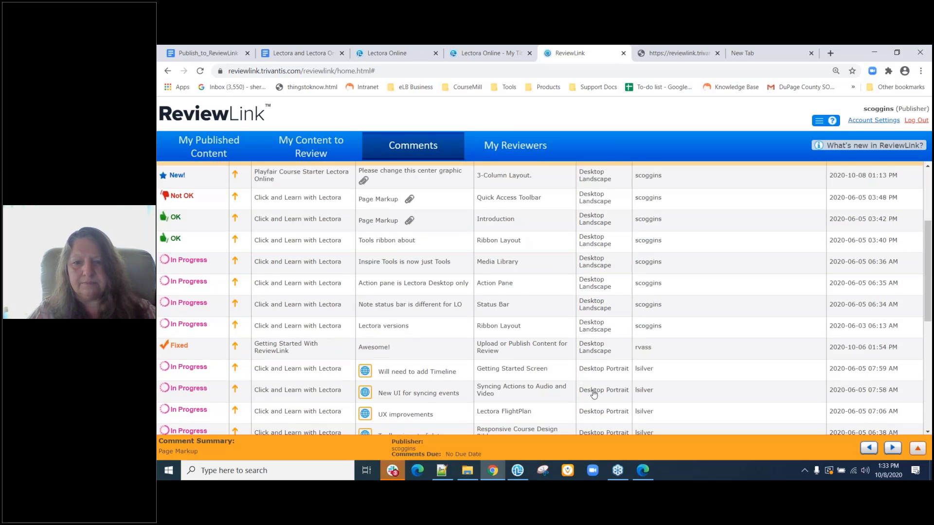
{"action": "scroll", "coordinate": [593, 394], "scroll_direction": "down", "scroll_amount": 5}
{"action": "scroll", "coordinate": [594, 394], "scroll_direction": "up", "scroll_amount": 3}
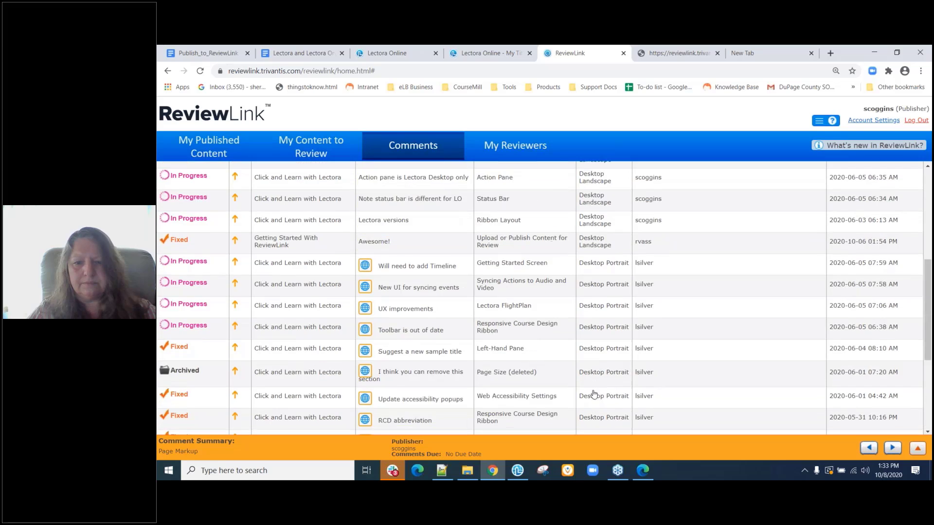
{"action": "scroll", "coordinate": [593, 394], "scroll_direction": "up", "scroll_amount": 5}
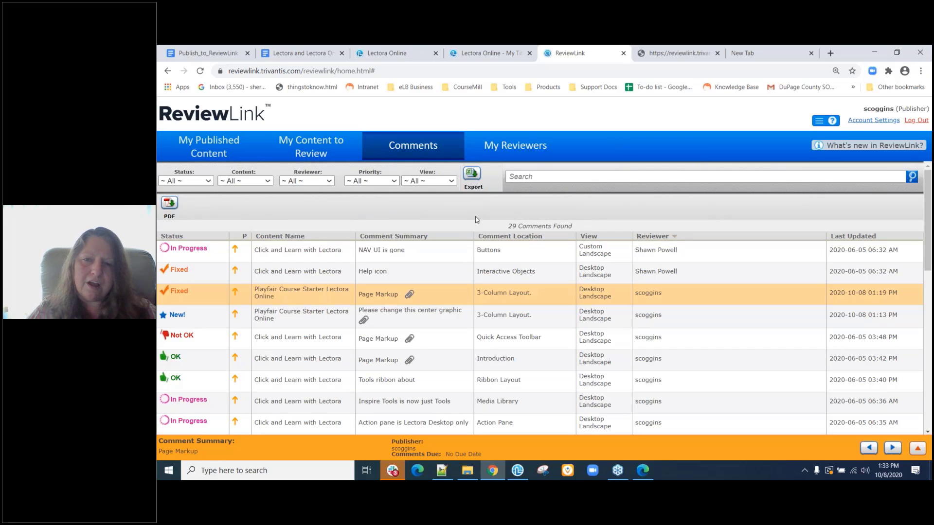
{"action": "left_click", "coordinate": [208, 141]}
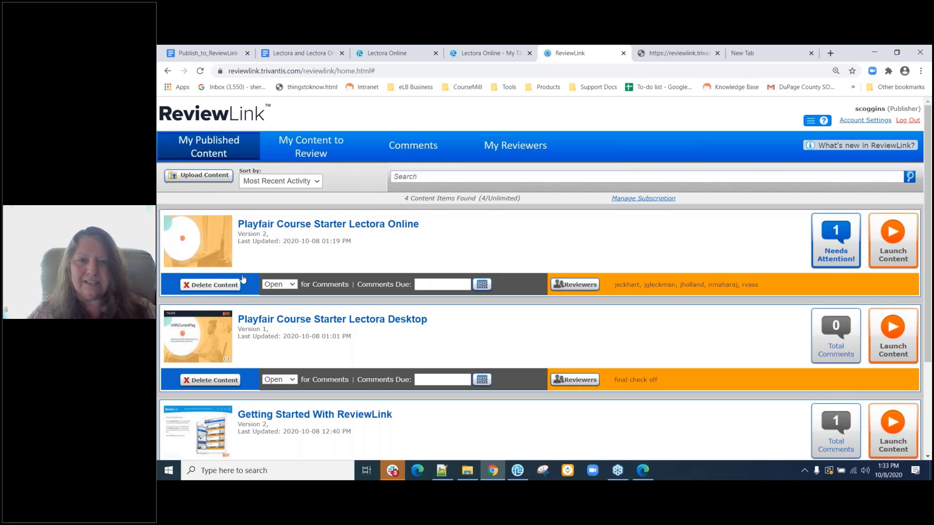
Return to Comments and filter to Playfair Course Starter Lectora Online, showing its 2 comments.
{"action": "left_click", "coordinate": [439, 151]}
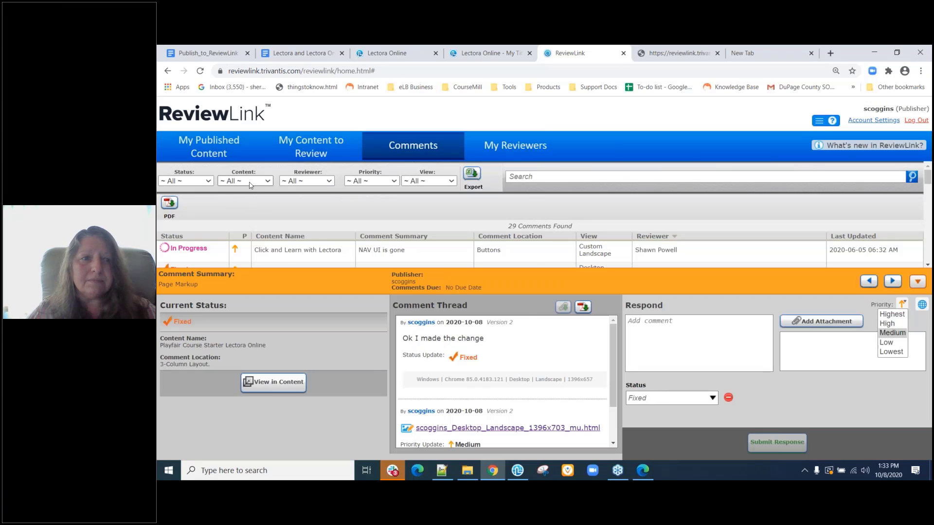
{"action": "left_click", "coordinate": [249, 182]}
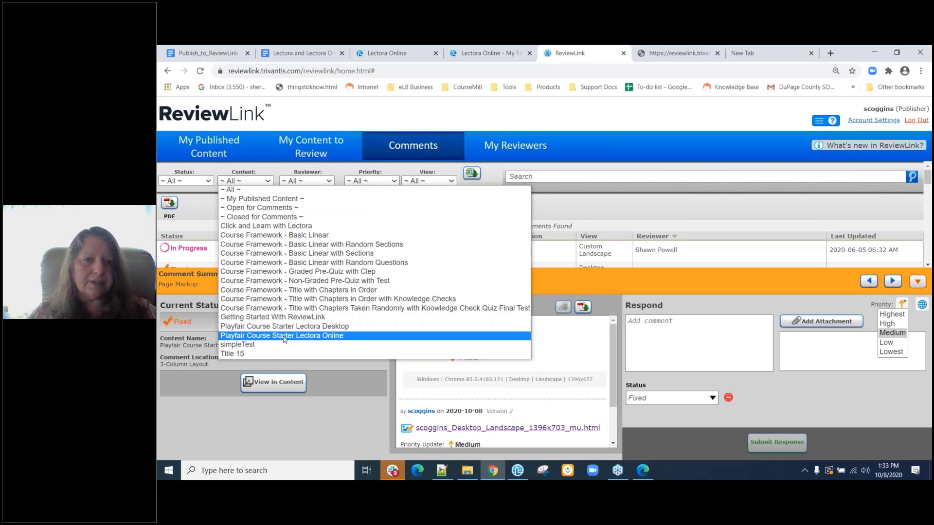
{"action": "left_click", "coordinate": [284, 336]}
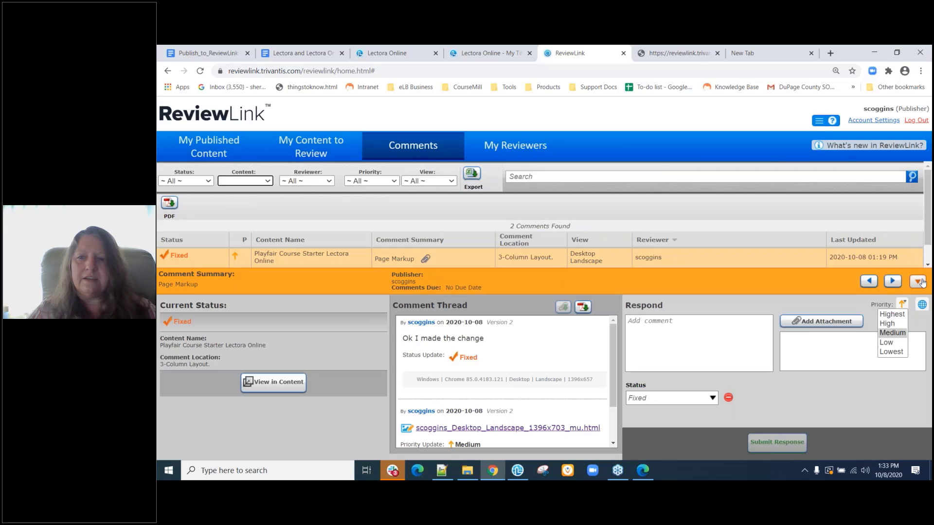
{"action": "left_click", "coordinate": [919, 282]}
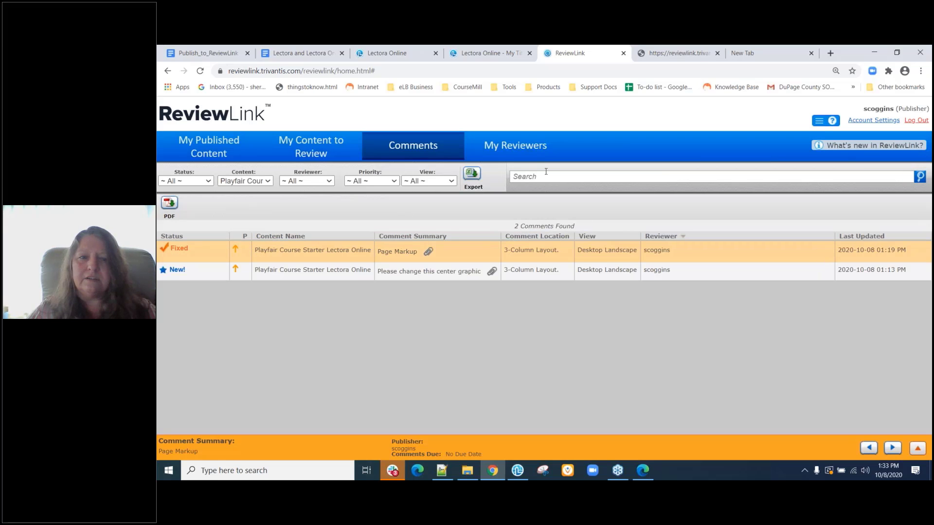
Export the comments to a CSV zip including all associated attachments.
{"action": "left_click", "coordinate": [473, 175]}
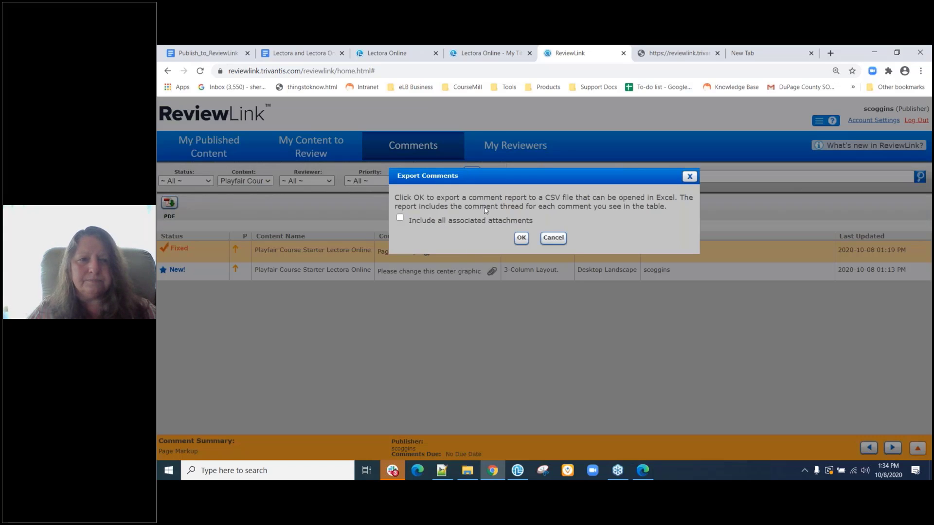
{"action": "left_click", "coordinate": [399, 219]}
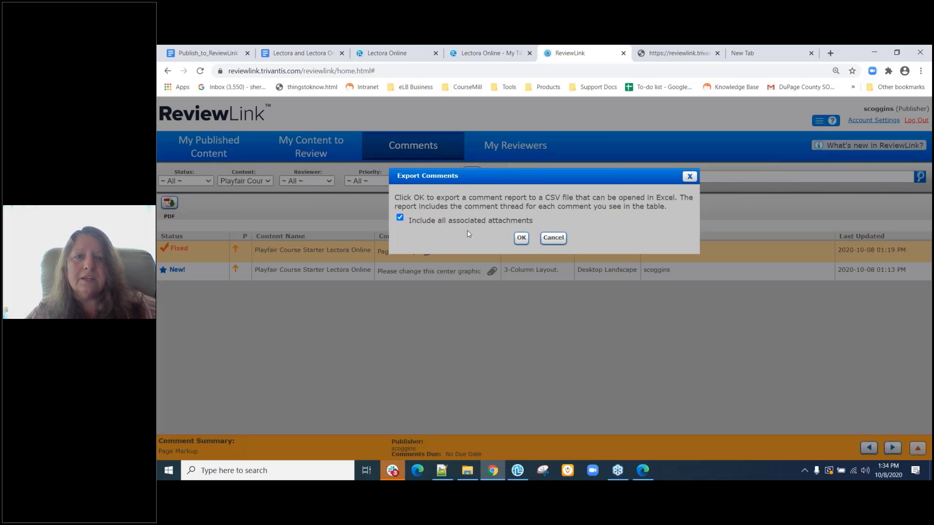
{"action": "left_click", "coordinate": [522, 242]}
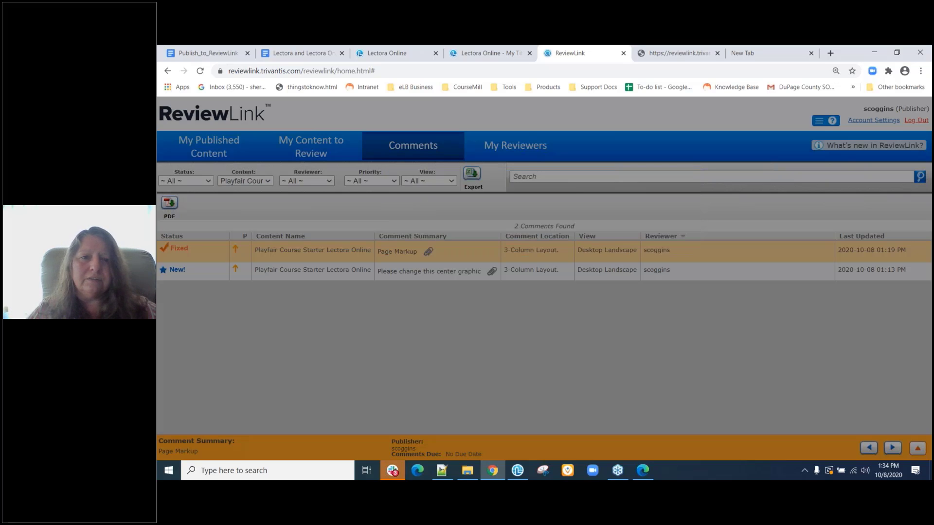
Download the comments as multipleComments.pdf and open it in the browser.
{"action": "left_click", "coordinate": [170, 204]}
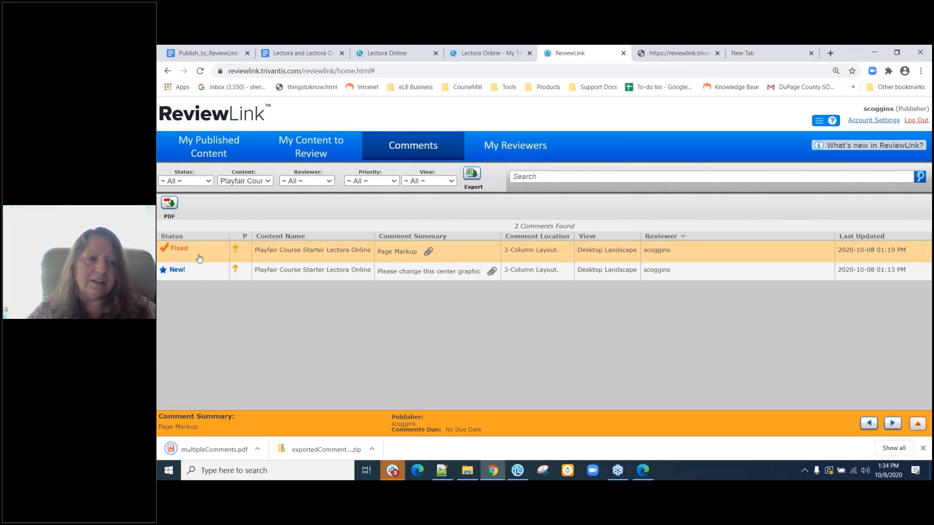
{"action": "left_click", "coordinate": [262, 450]}
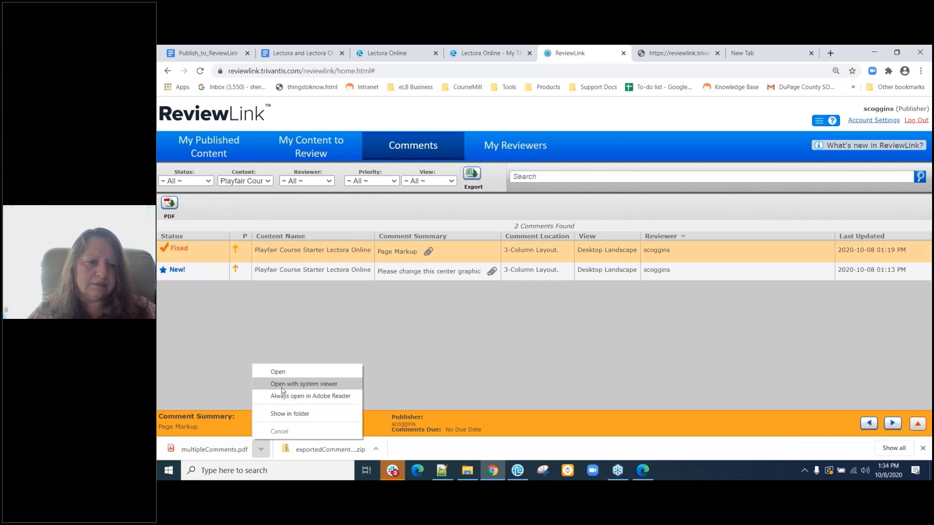
{"action": "left_click", "coordinate": [277, 371]}
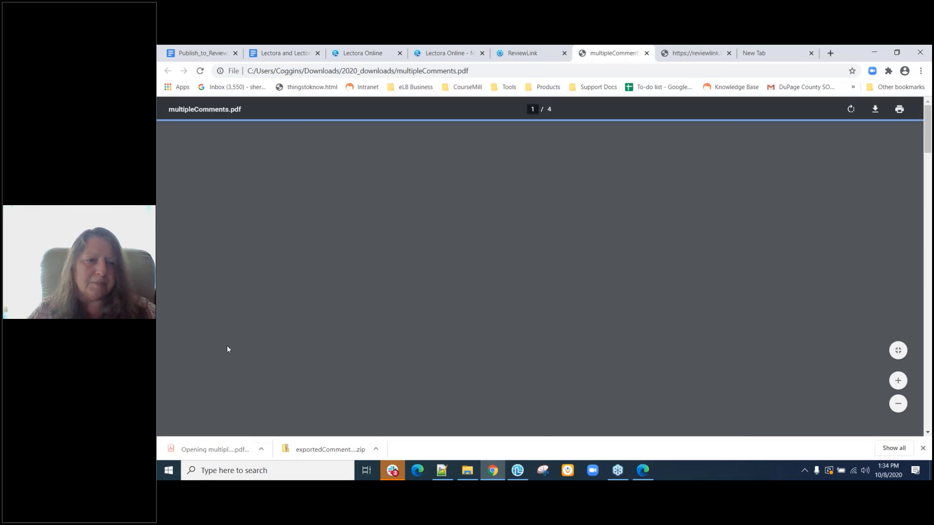
{"action": "scroll", "coordinate": [428, 362], "scroll_direction": "down", "scroll_amount": 10}
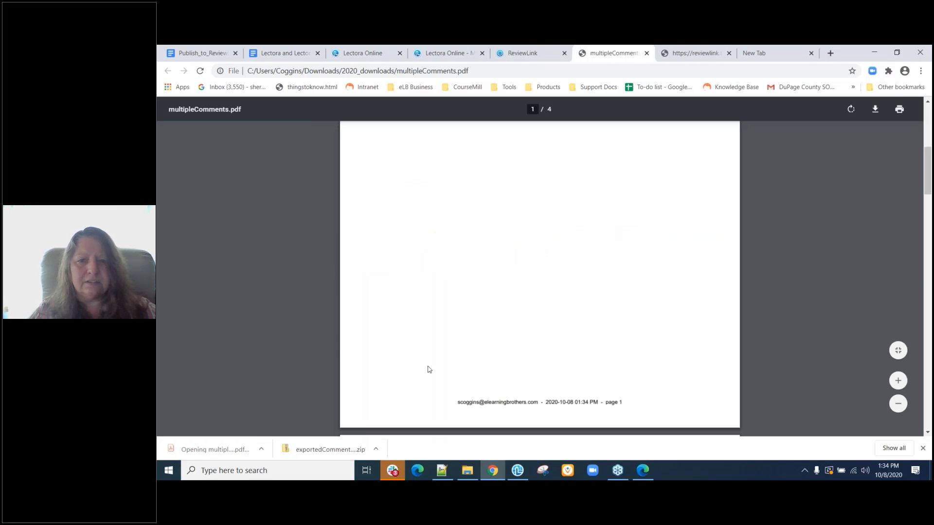
{"action": "scroll", "coordinate": [428, 369], "scroll_direction": "down", "scroll_amount": 4}
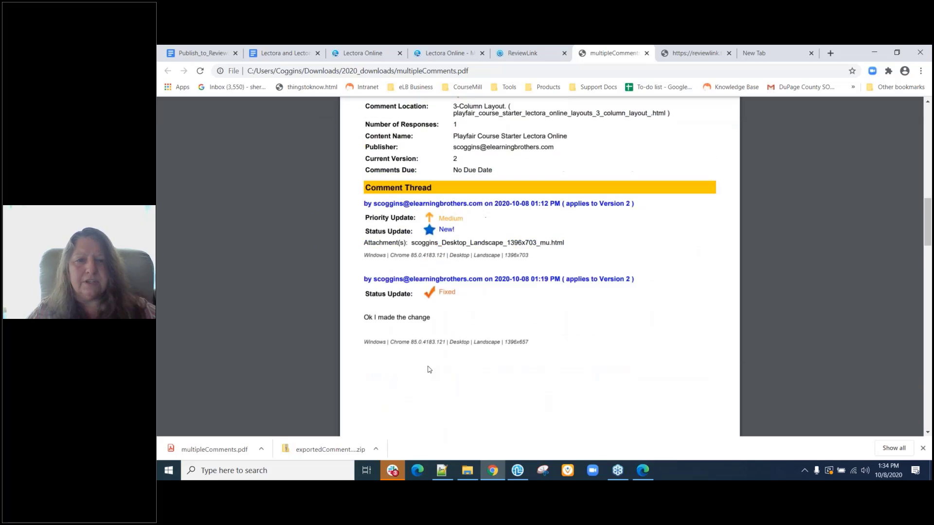
{"action": "scroll", "coordinate": [428, 369], "scroll_direction": "up", "scroll_amount": 15}
{"action": "scroll", "coordinate": [429, 370], "scroll_direction": "down", "scroll_amount": 10}
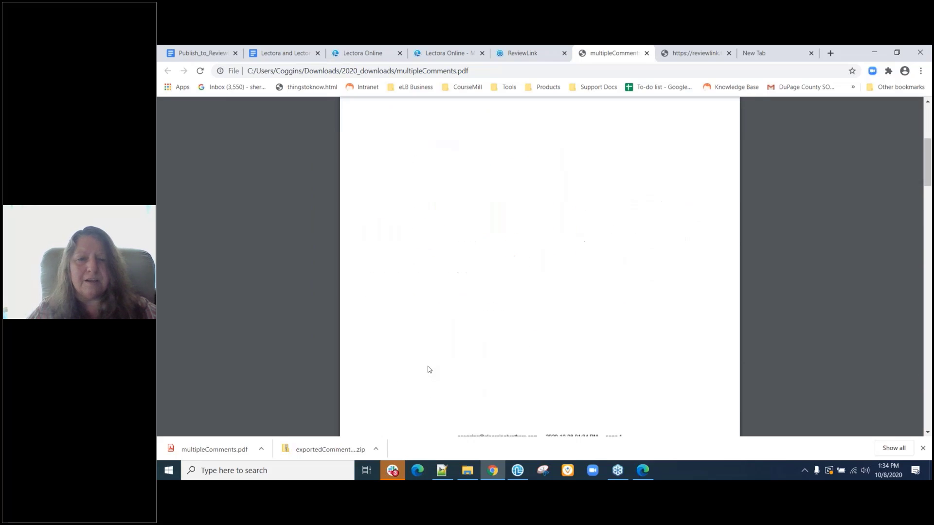
{"action": "scroll", "coordinate": [428, 369], "scroll_direction": "down", "scroll_amount": 1}
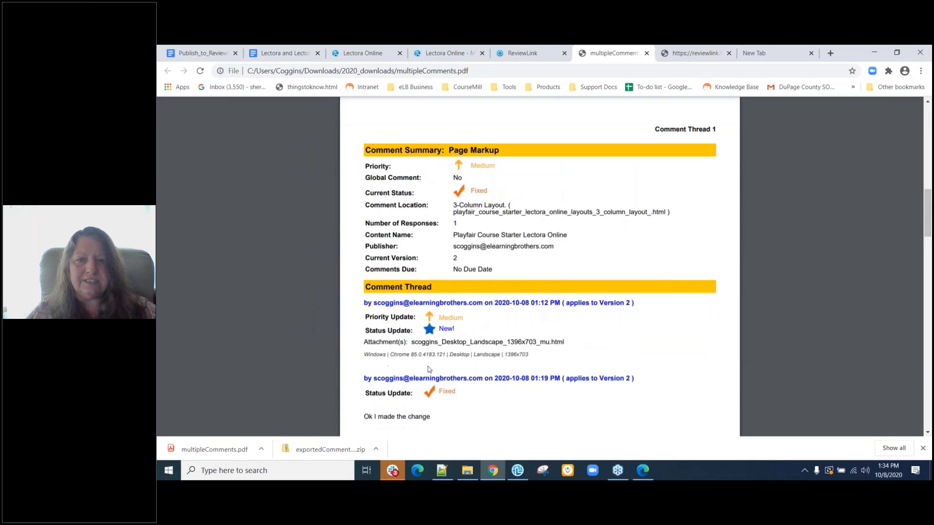
{"action": "scroll", "coordinate": [428, 369], "scroll_direction": "down", "scroll_amount": 11}
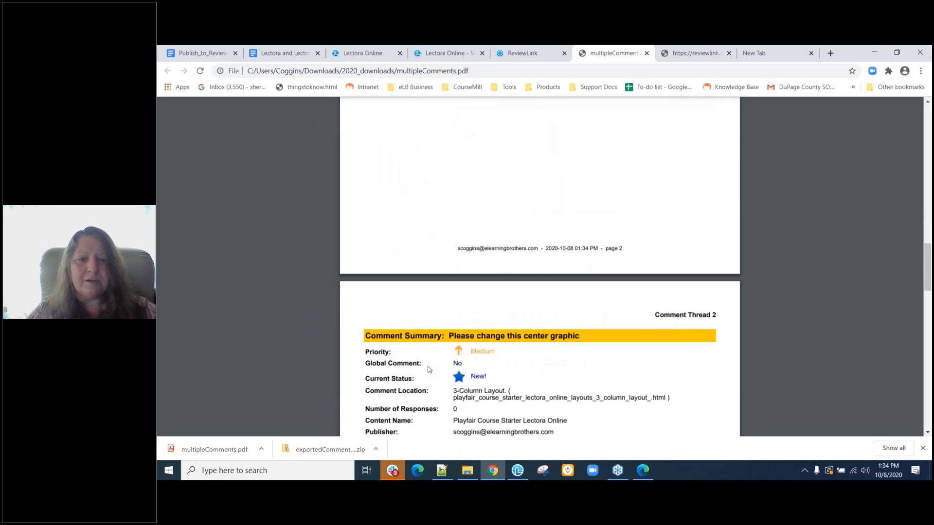
{"action": "scroll", "coordinate": [428, 369], "scroll_direction": "down", "scroll_amount": 10}
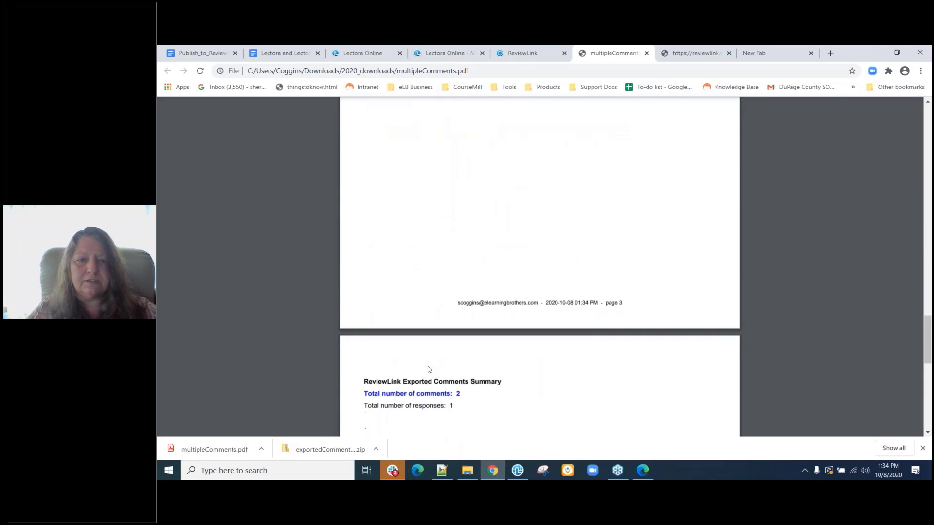
{"action": "scroll", "coordinate": [428, 369], "scroll_direction": "down", "scroll_amount": 1}
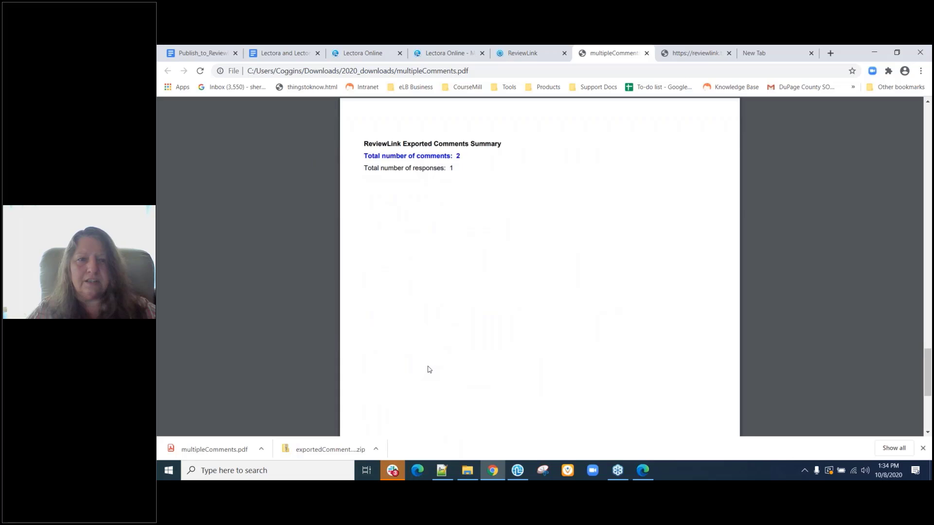
{"action": "scroll", "coordinate": [428, 369], "scroll_direction": "up", "scroll_amount": 10}
{"action": "scroll", "coordinate": [428, 369], "scroll_direction": "down", "scroll_amount": 10}
{"action": "scroll", "coordinate": [428, 369], "scroll_direction": "up", "scroll_amount": 7}
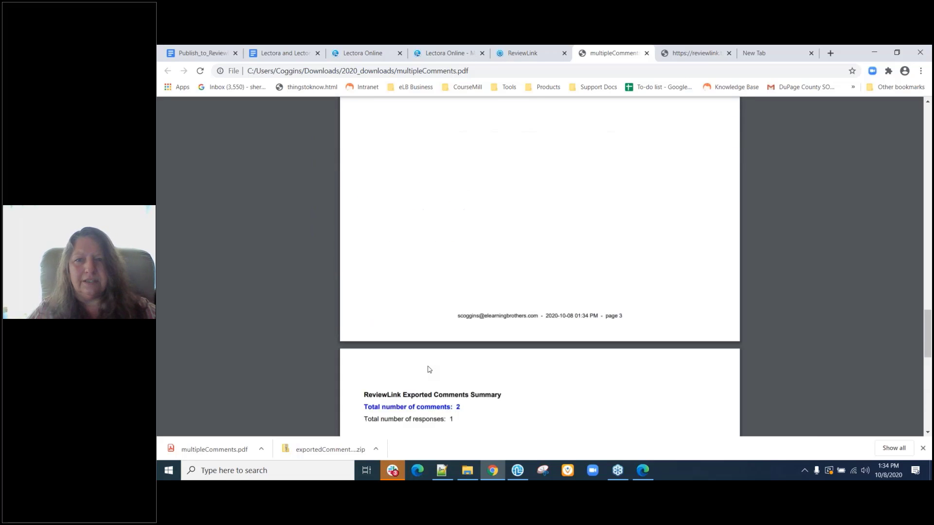
{"action": "scroll", "coordinate": [428, 369], "scroll_direction": "up", "scroll_amount": 20}
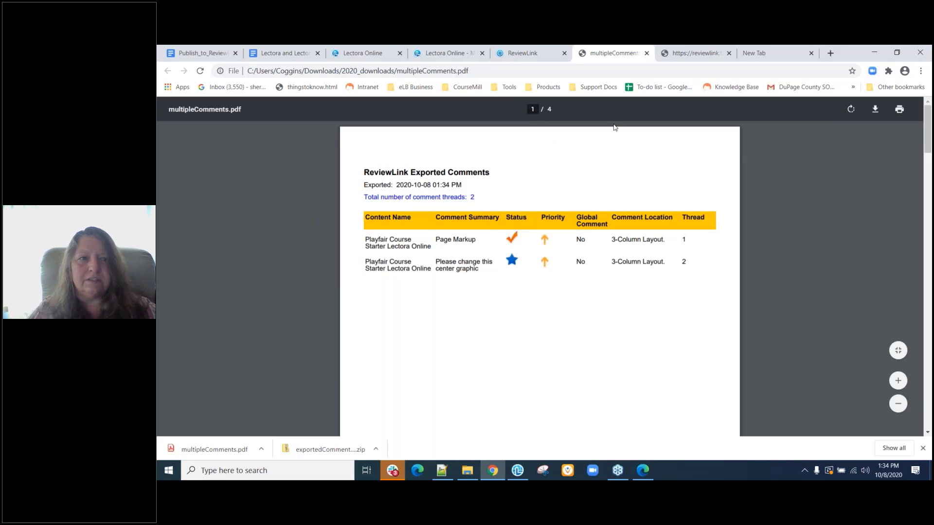
Close the multipleComments.pdf and marked-up 3-Column Layout page tabs, returning to the ReviewLink comments.
{"action": "left_click", "coordinate": [646, 53]}
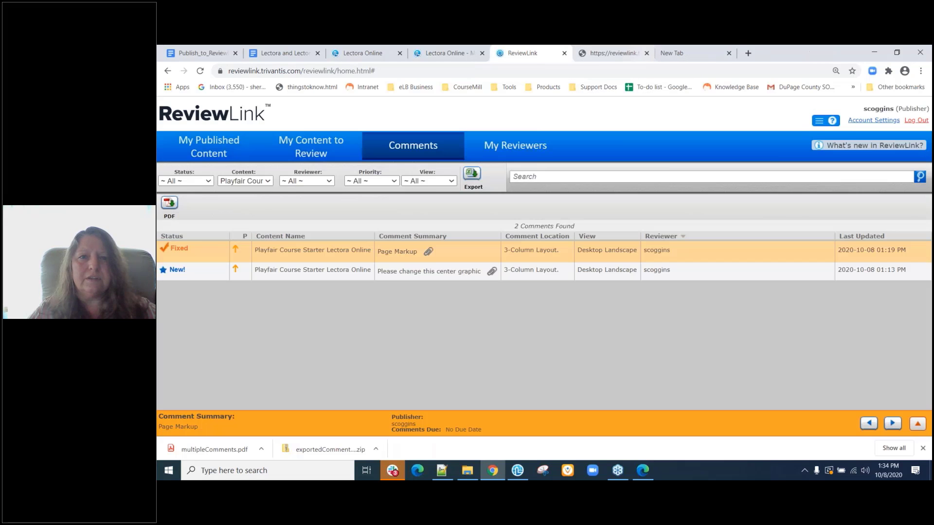
{"action": "left_click", "coordinate": [617, 54]}
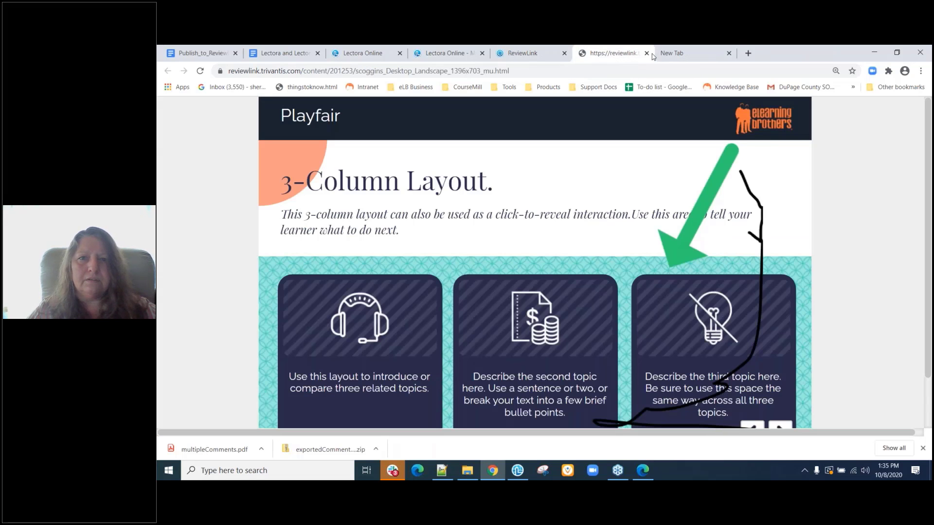
{"action": "left_click", "coordinate": [646, 53]}
{"action": "left_click", "coordinate": [535, 54]}
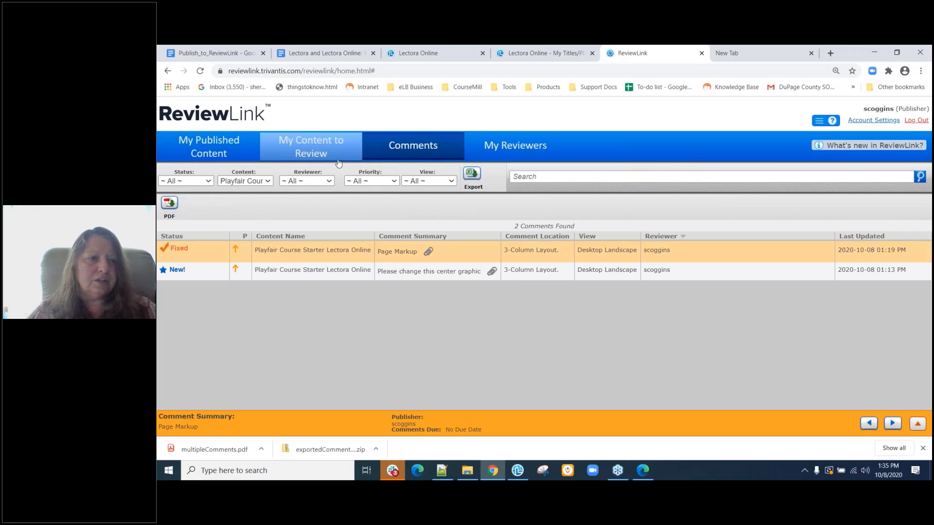
In My Published Content, start deleting Title 15 but decline, keeping all 4 items.
{"action": "left_click", "coordinate": [235, 150]}
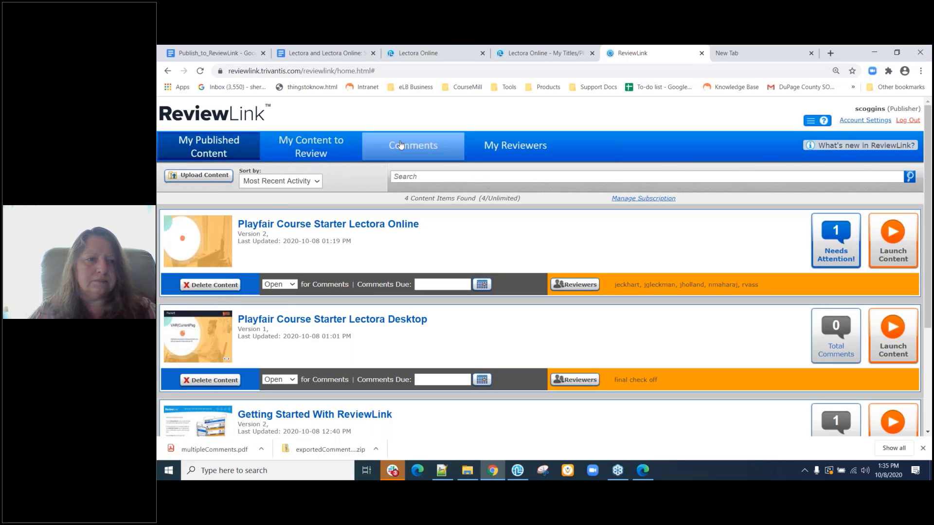
{"action": "scroll", "coordinate": [221, 418], "scroll_direction": "down", "scroll_amount": 3}
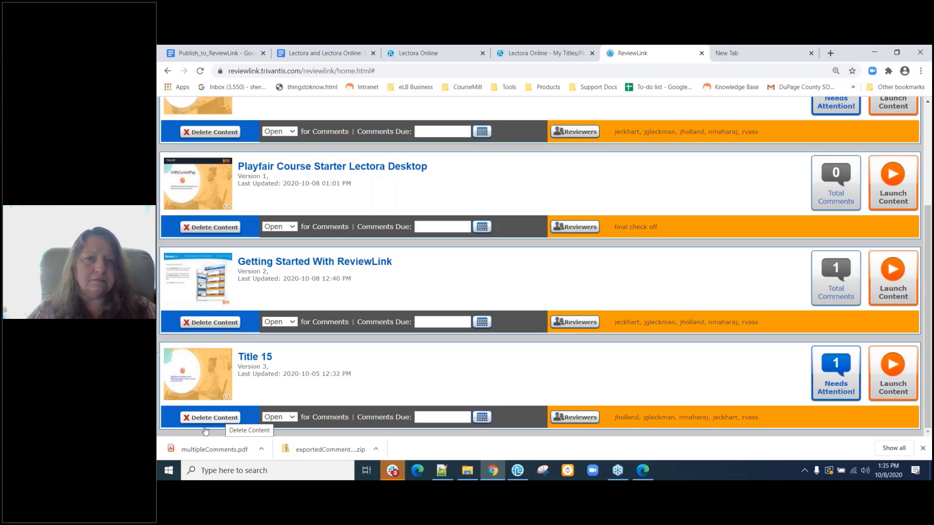
{"action": "left_click", "coordinate": [215, 421]}
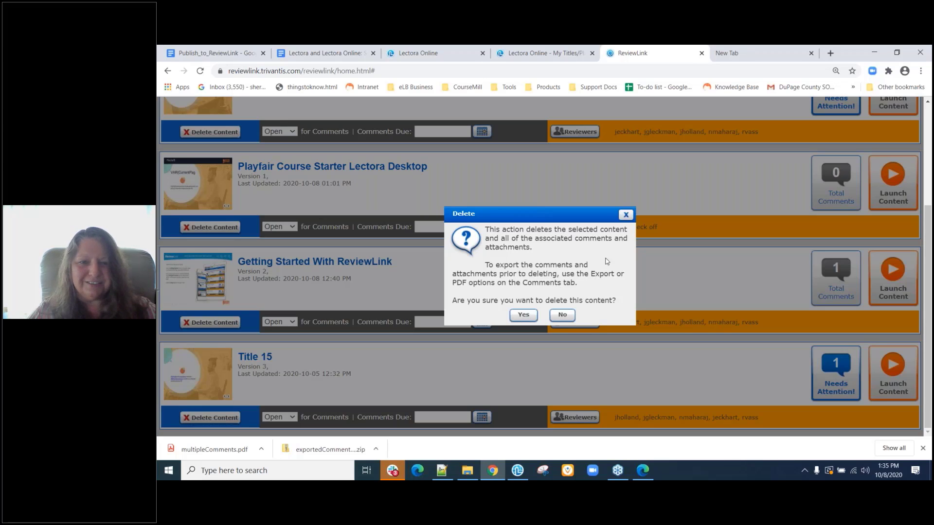
{"action": "left_click", "coordinate": [561, 315]}
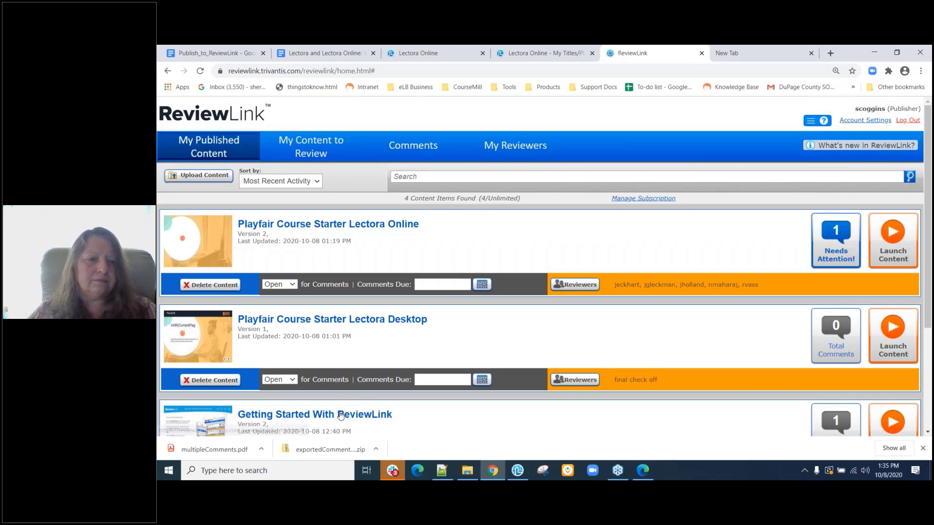
{"action": "left_click", "coordinate": [341, 415]}
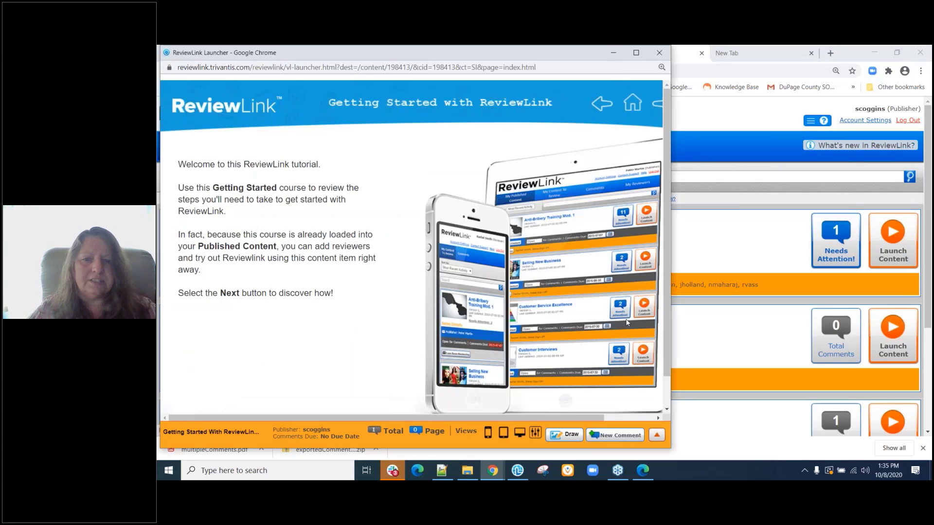
{"action": "left_click", "coordinate": [636, 54]}
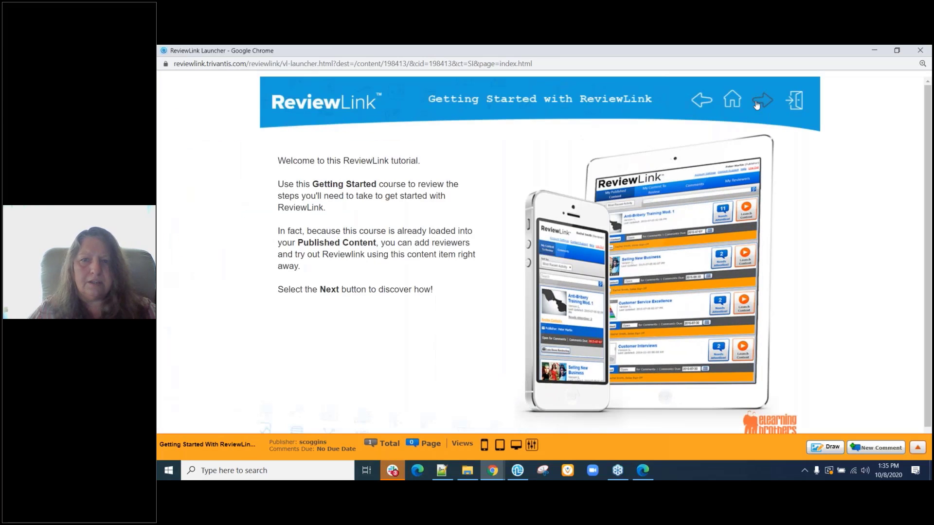
{"action": "left_click", "coordinate": [757, 104]}
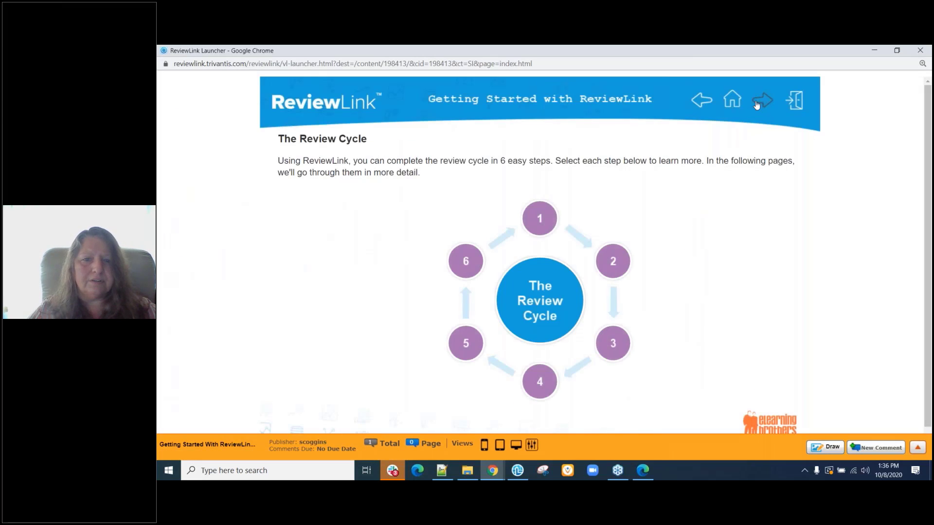
{"action": "left_click", "coordinate": [757, 104]}
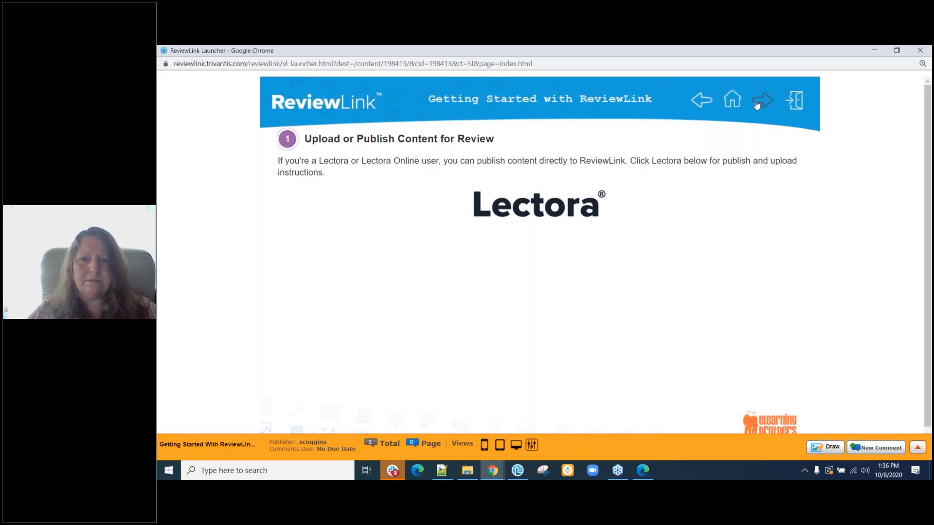
{"action": "left_click", "coordinate": [757, 104]}
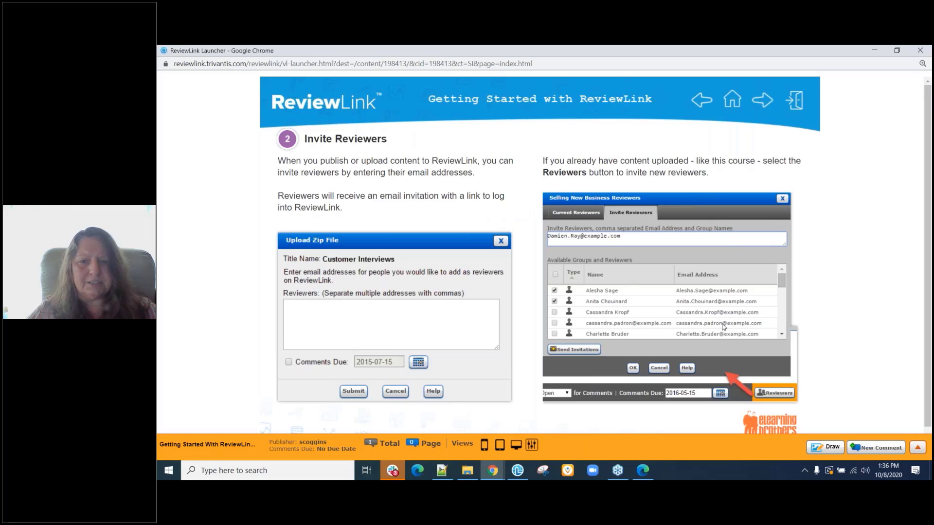
{"action": "left_click", "coordinate": [763, 101]}
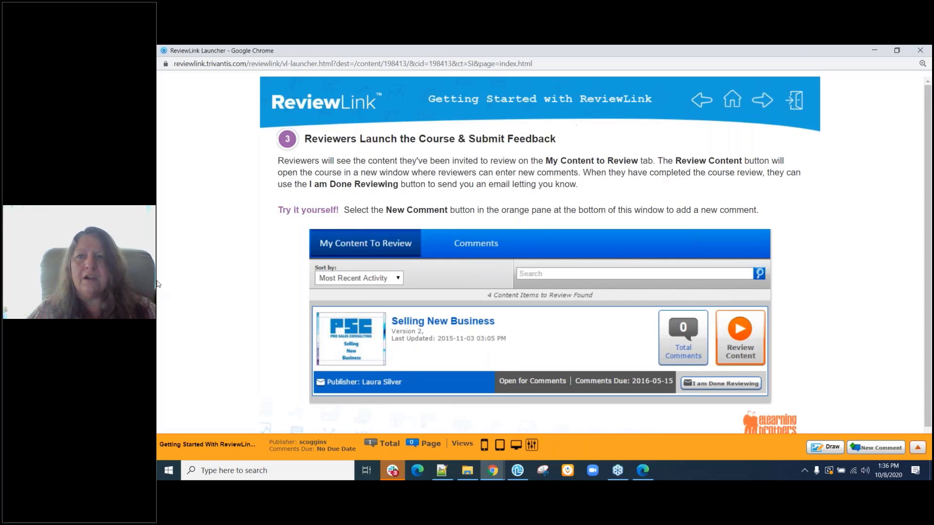
Close the tutorial window and browse the 11 items in My Content to Review.
{"action": "left_click", "coordinate": [921, 52]}
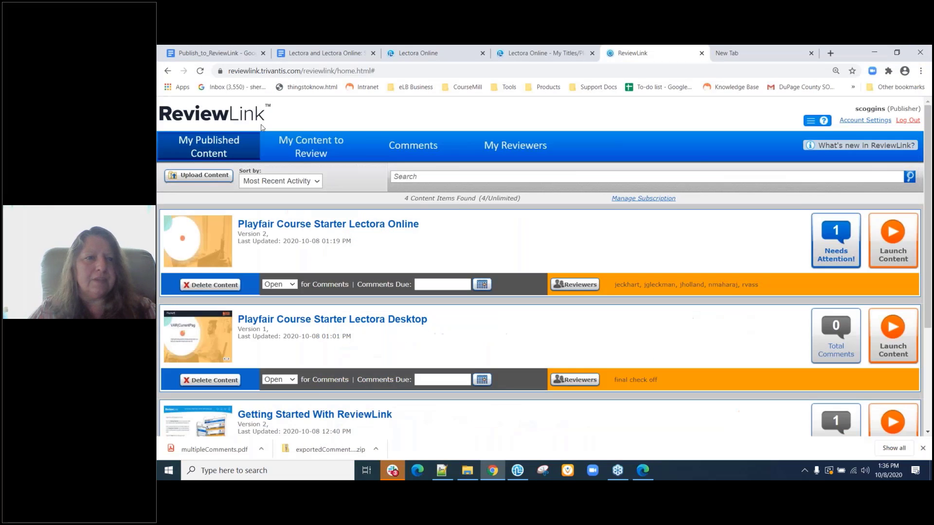
{"action": "left_click", "coordinate": [307, 150]}
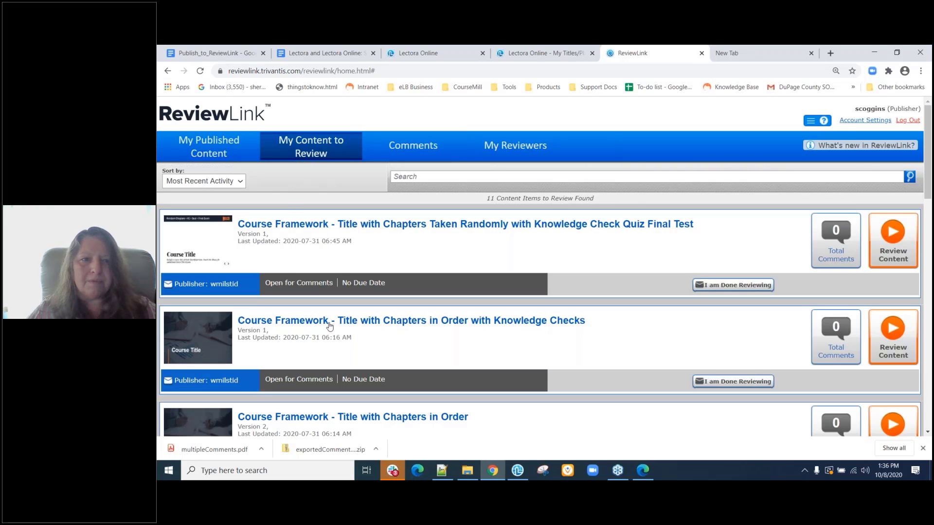
{"action": "scroll", "coordinate": [330, 326], "scroll_direction": "down", "scroll_amount": 8}
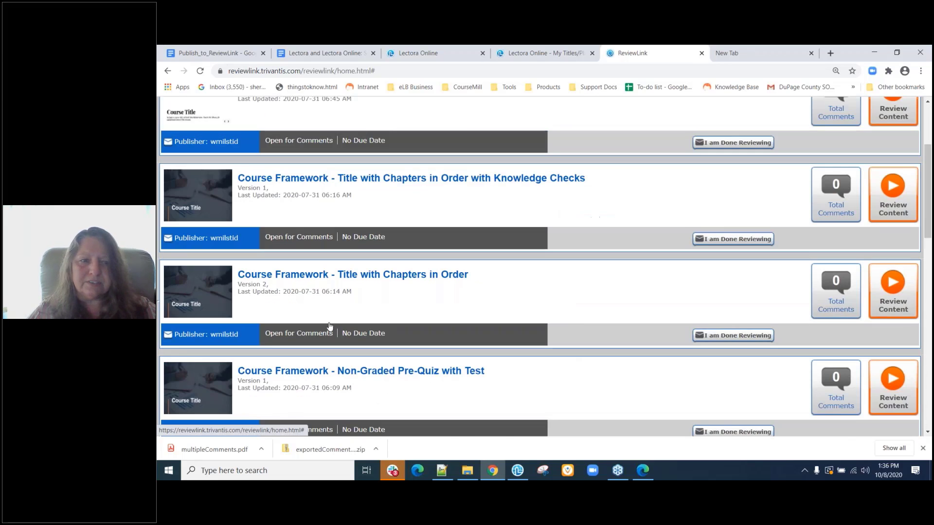
{"action": "scroll", "coordinate": [329, 326], "scroll_direction": "down", "scroll_amount": 8}
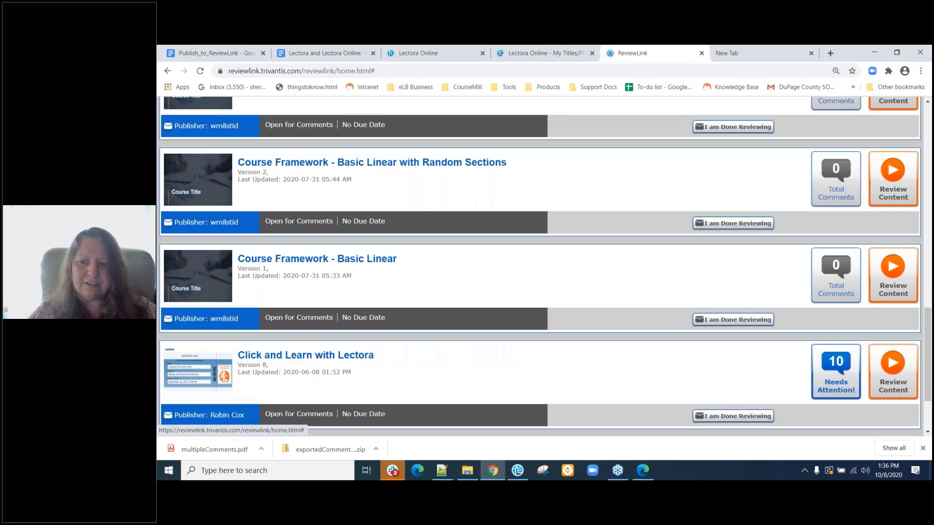
{"action": "scroll", "coordinate": [329, 327], "scroll_direction": "up", "scroll_amount": 15}
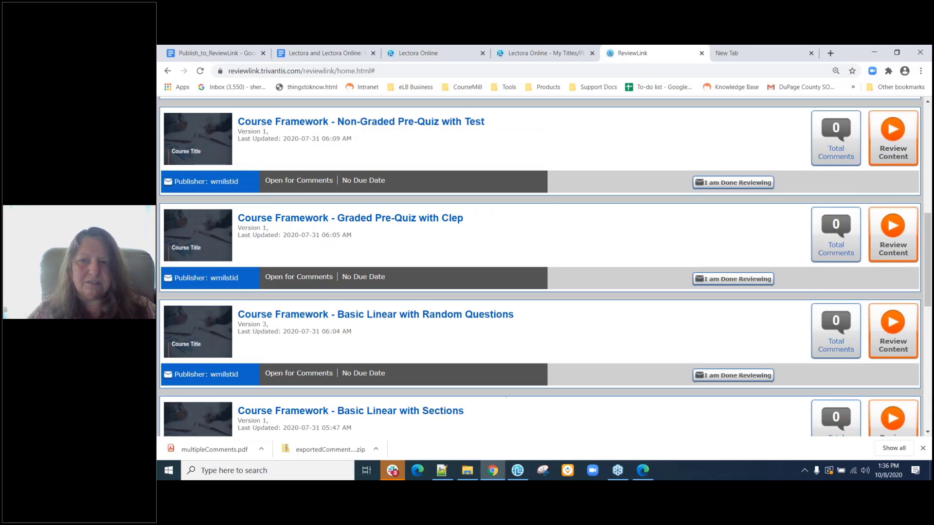
{"action": "scroll", "coordinate": [245, 257], "scroll_direction": "up", "scroll_amount": 3}
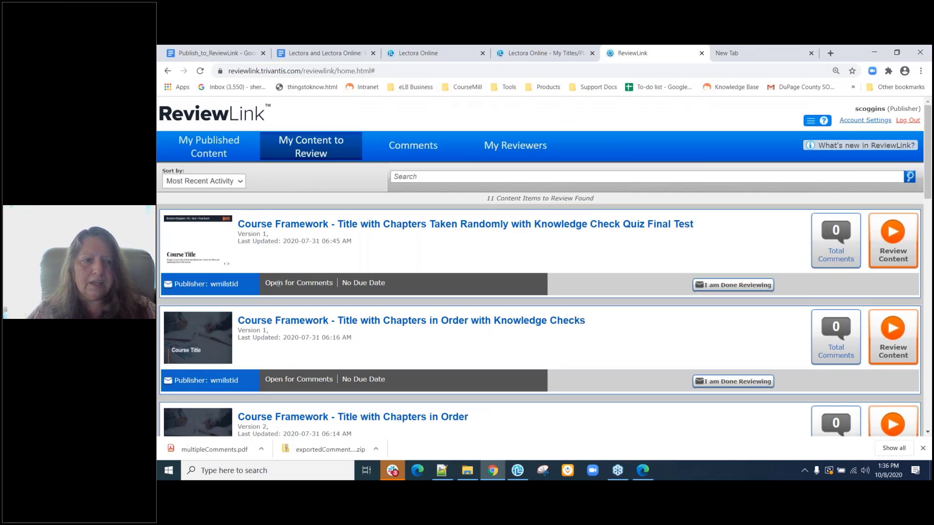
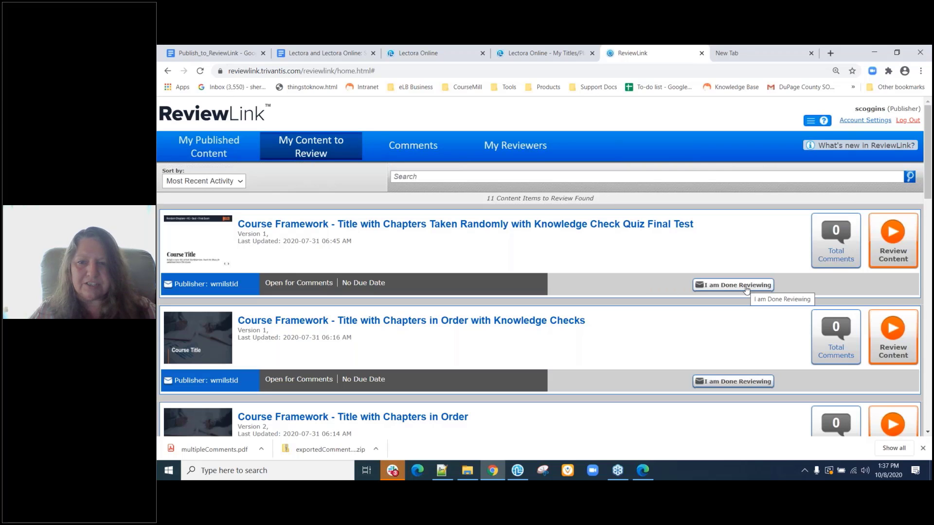
Start a done-reviewing message to the publisher, then dismiss it without sending.
{"action": "left_click", "coordinate": [746, 287]}
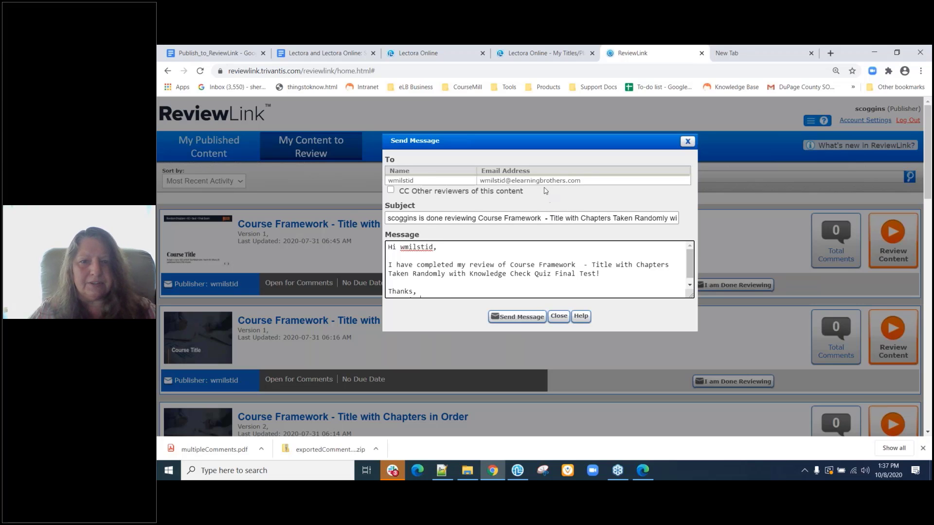
{"action": "scroll", "coordinate": [602, 262], "scroll_direction": "down", "scroll_amount": 1}
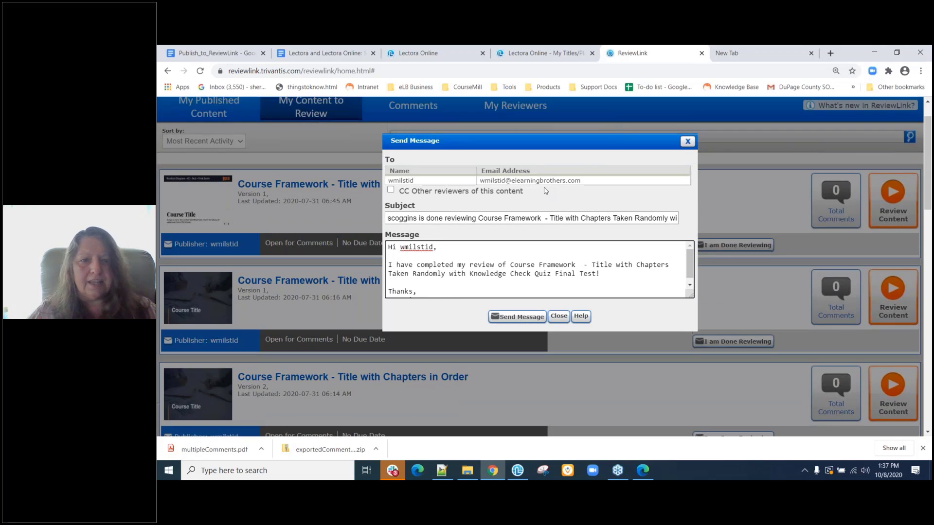
{"action": "scroll", "coordinate": [596, 268], "scroll_direction": "down", "scroll_amount": 1}
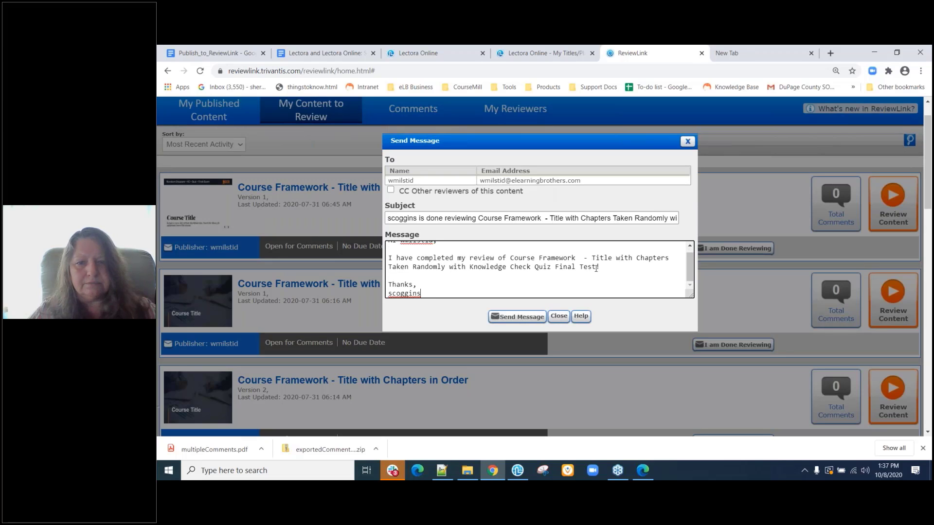
{"action": "left_click", "coordinate": [559, 317]}
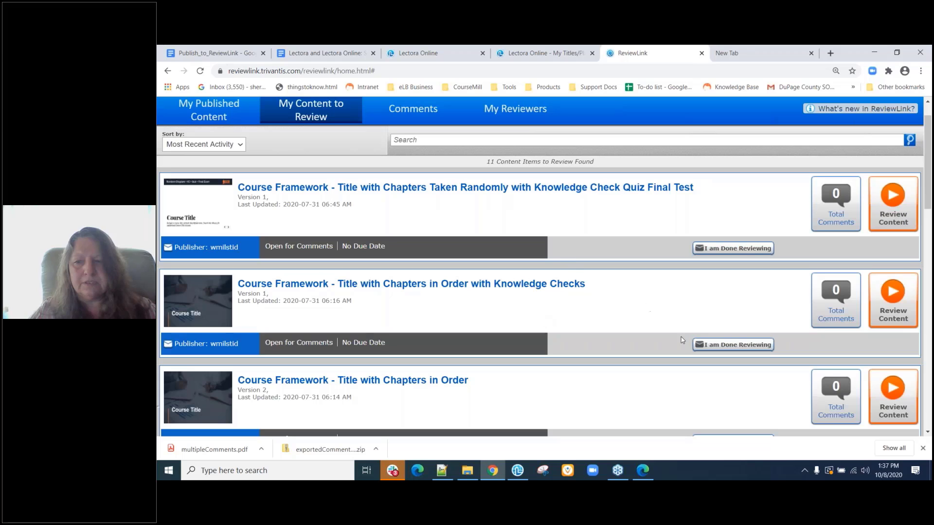
Open the first course for review and close its launcher window.
{"action": "left_click", "coordinate": [893, 213]}
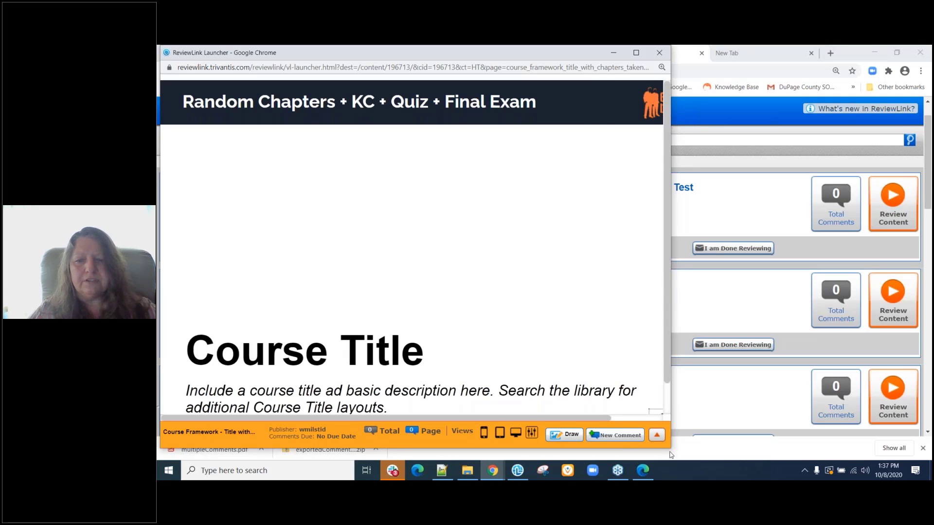
{"action": "left_click", "coordinate": [660, 53]}
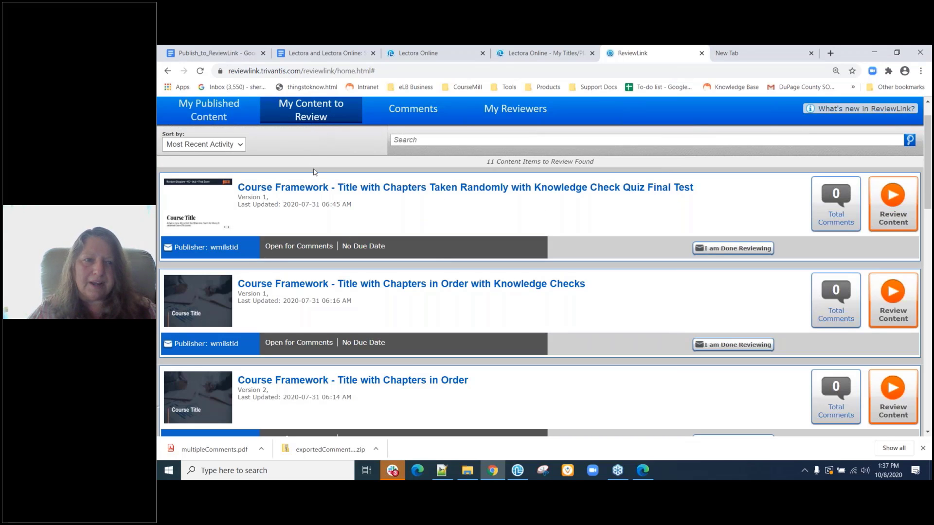
{"action": "scroll", "coordinate": [362, 351], "scroll_direction": "down", "scroll_amount": 3}
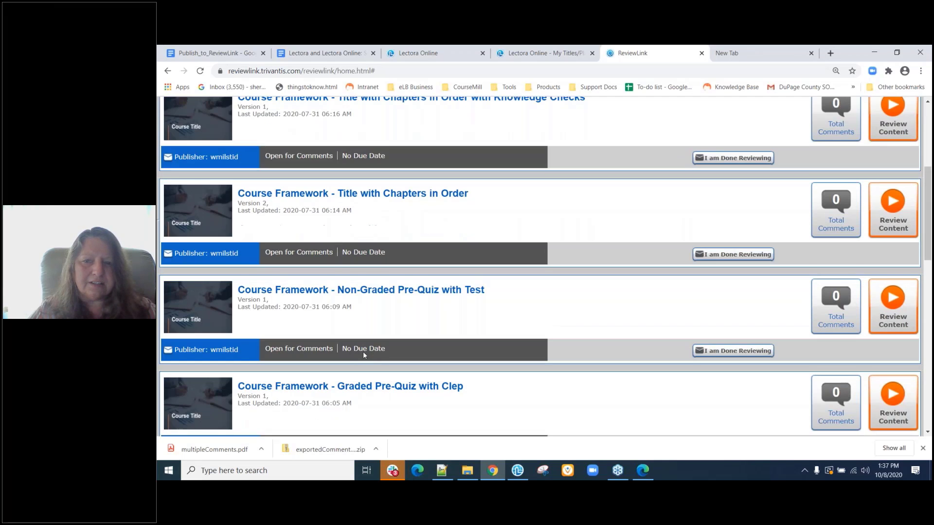
{"action": "scroll", "coordinate": [363, 351], "scroll_direction": "up", "scroll_amount": 4}
Return to My Content to Review and sort the list by Content Name.
{"action": "left_click", "coordinate": [406, 147]}
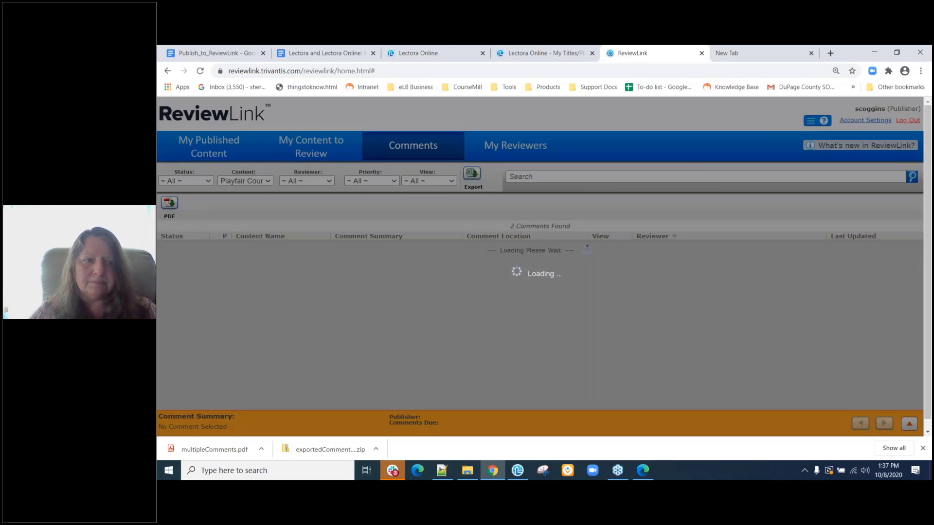
{"action": "left_click", "coordinate": [320, 148]}
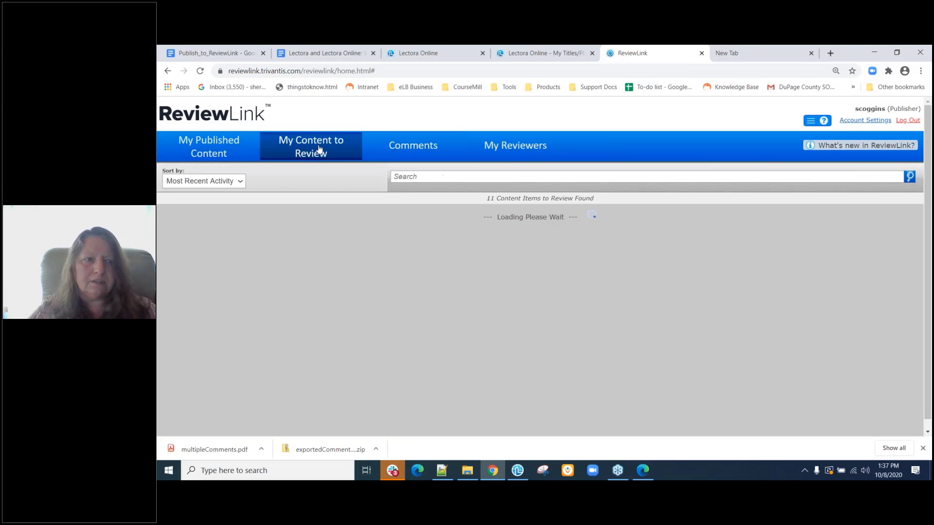
{"action": "left_click", "coordinate": [240, 182]}
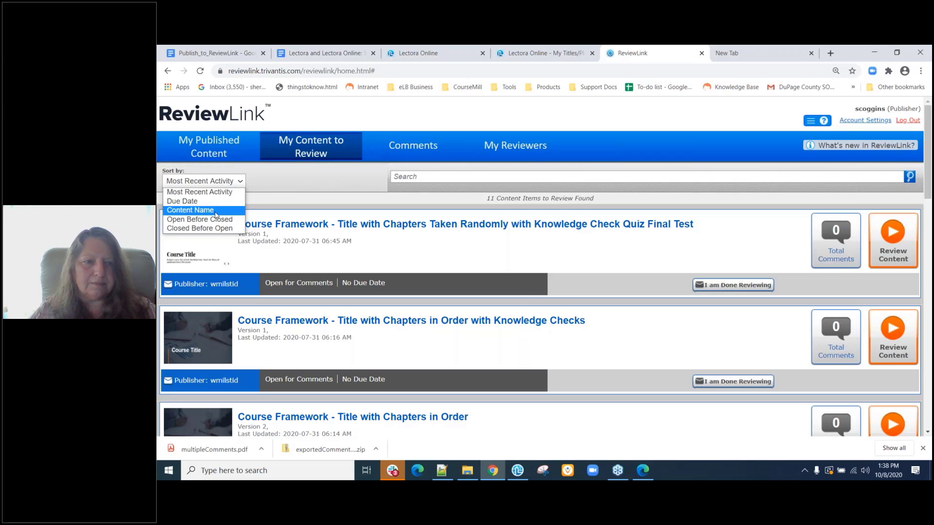
{"action": "left_click", "coordinate": [216, 214]}
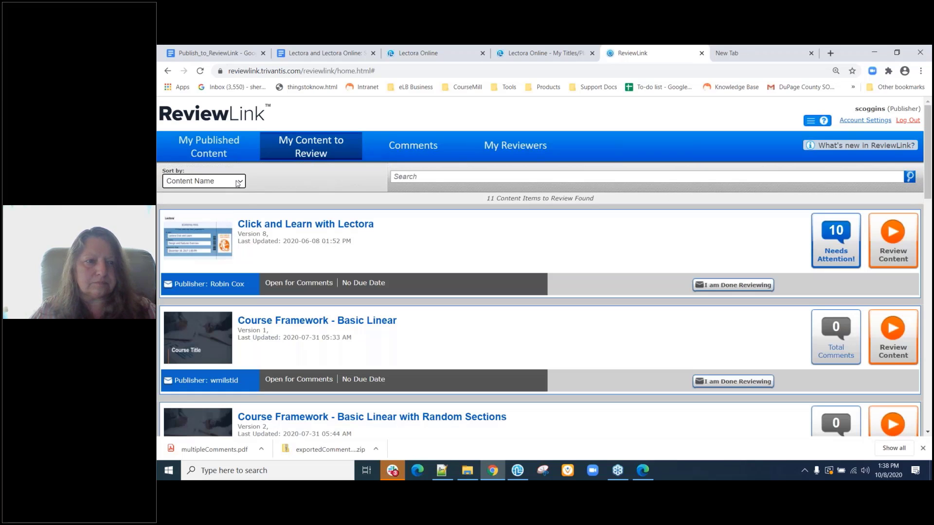
Sort by Due Date, then back to Most Recent Activity, and scan the 11 items.
{"action": "left_click", "coordinate": [238, 182]}
{"action": "left_click", "coordinate": [227, 202]}
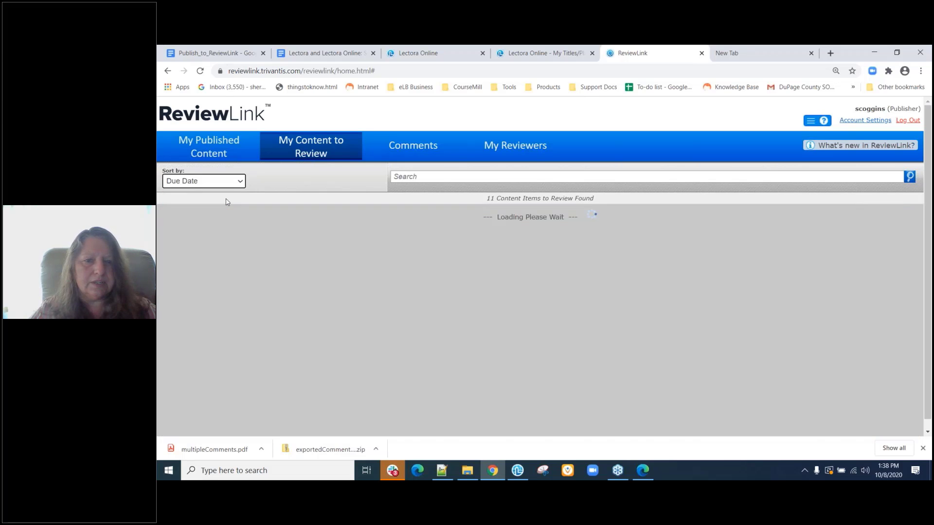
{"action": "left_click", "coordinate": [239, 185]}
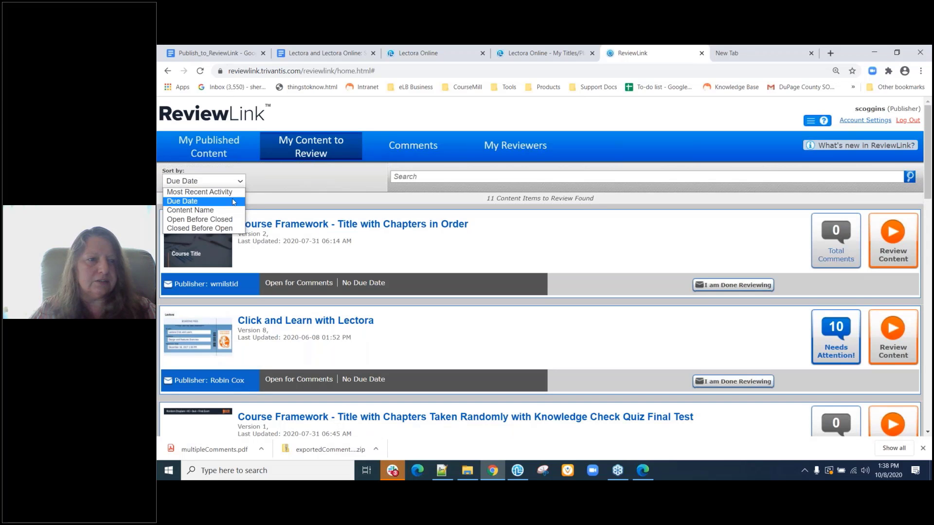
{"action": "left_click", "coordinate": [232, 192]}
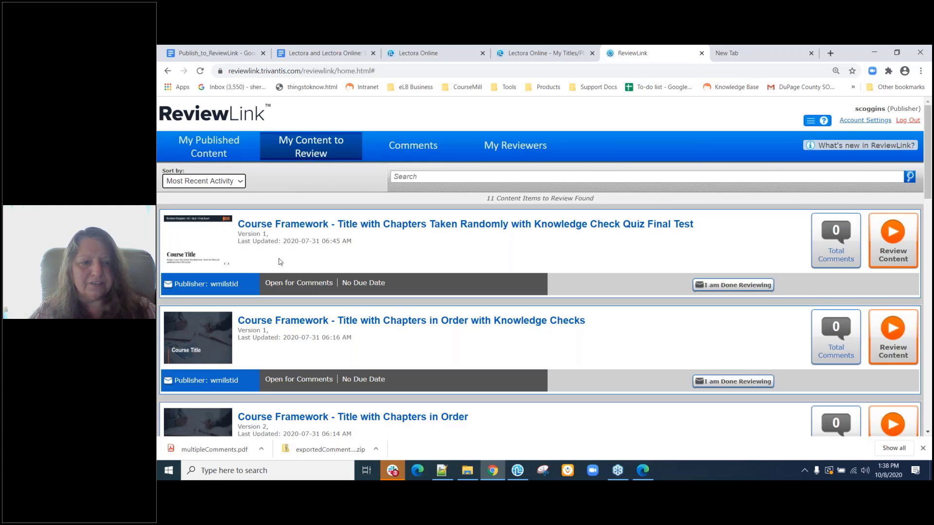
{"action": "scroll", "coordinate": [308, 372], "scroll_direction": "down", "scroll_amount": 2}
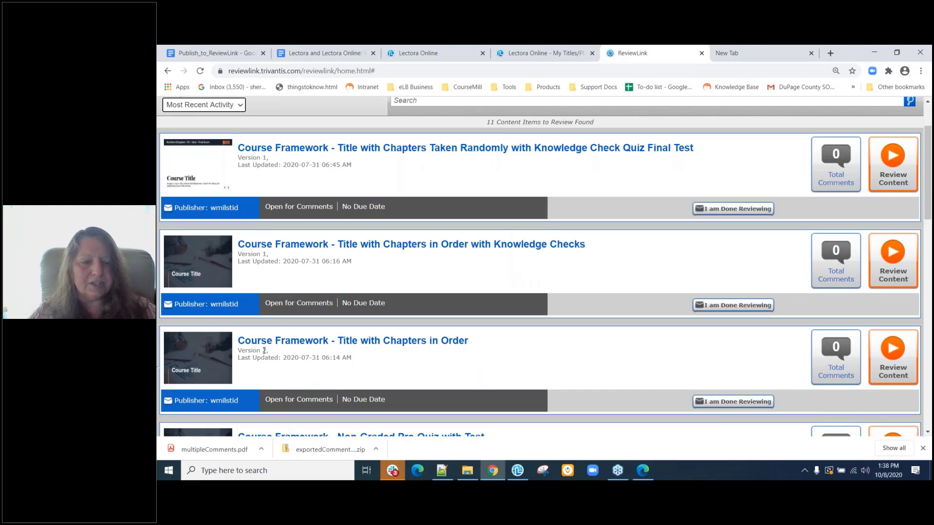
{"action": "scroll", "coordinate": [264, 350], "scroll_direction": "up", "scroll_amount": 2}
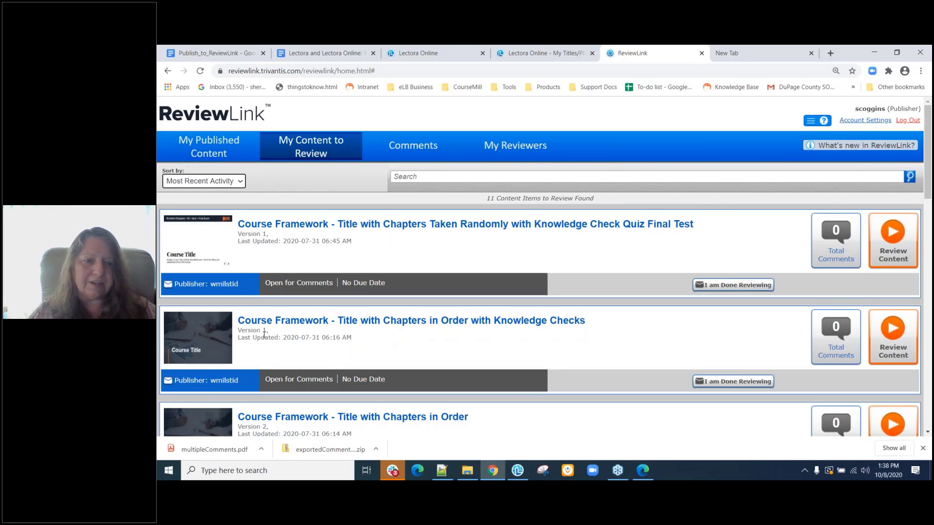
{"action": "scroll", "coordinate": [264, 334], "scroll_direction": "down", "scroll_amount": 1}
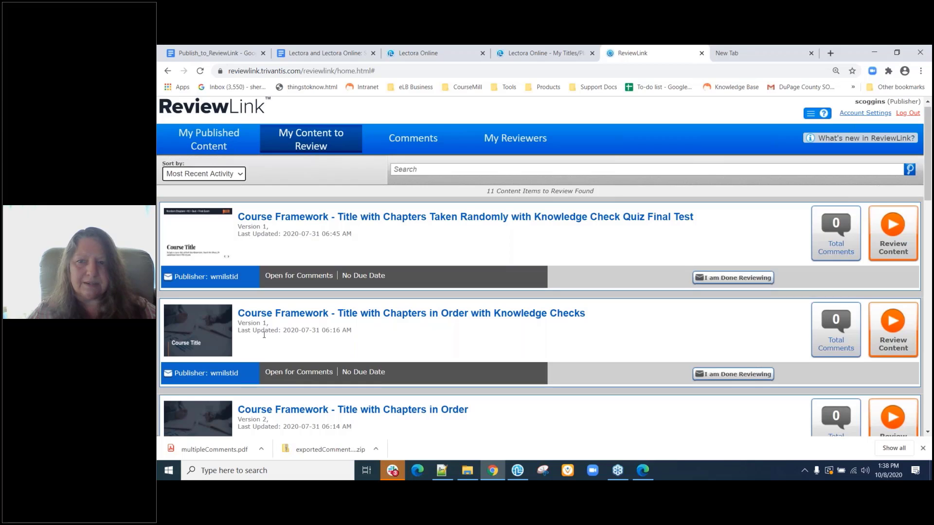
{"action": "scroll", "coordinate": [264, 335], "scroll_direction": "down", "scroll_amount": 1}
{"action": "scroll", "coordinate": [264, 335], "scroll_direction": "up", "scroll_amount": 2}
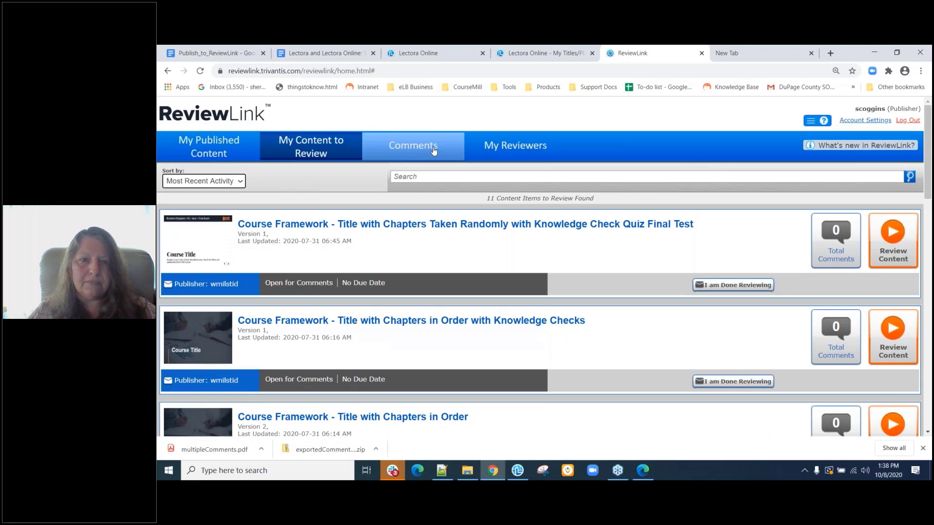
Check Comments, then view the Playfair Lectora Online course's 1 comment needing attention in My Published Content.
{"action": "left_click", "coordinate": [431, 150]}
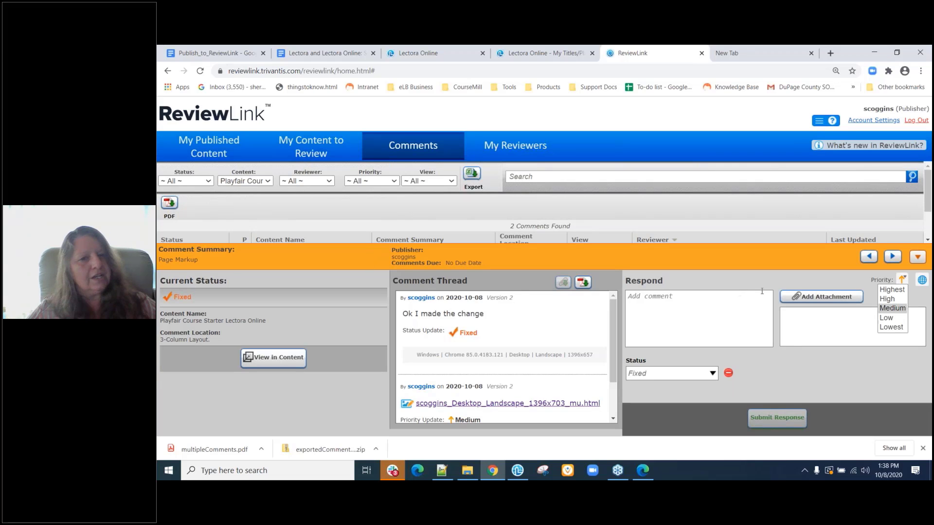
{"action": "left_click", "coordinate": [919, 257]}
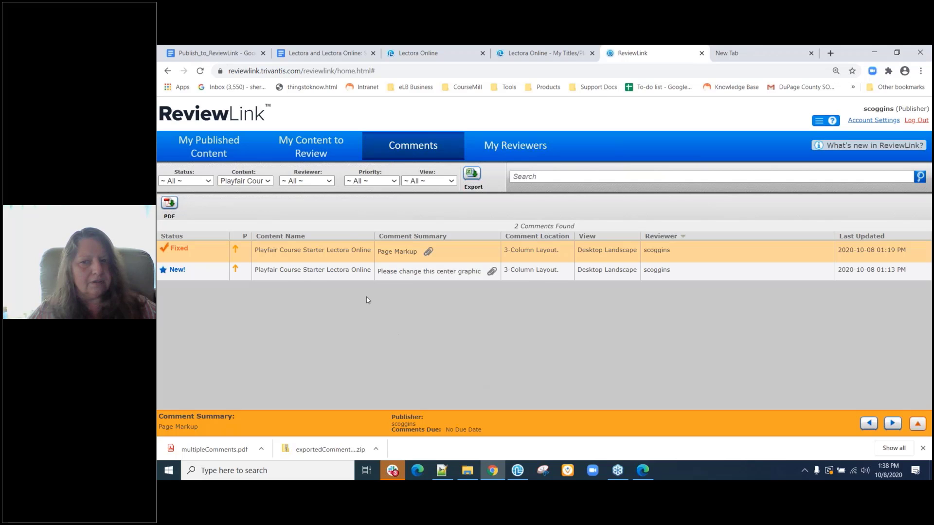
{"action": "left_click", "coordinate": [220, 152]}
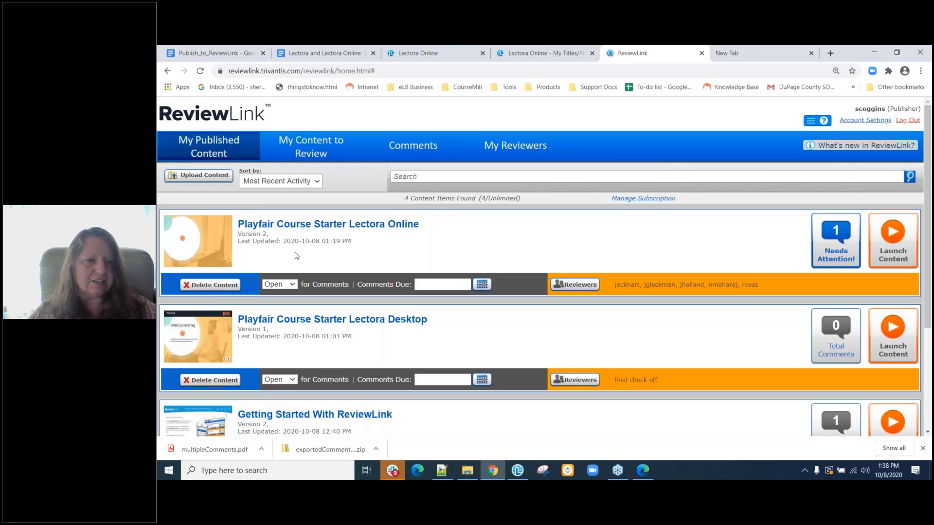
{"action": "left_click", "coordinate": [830, 242]}
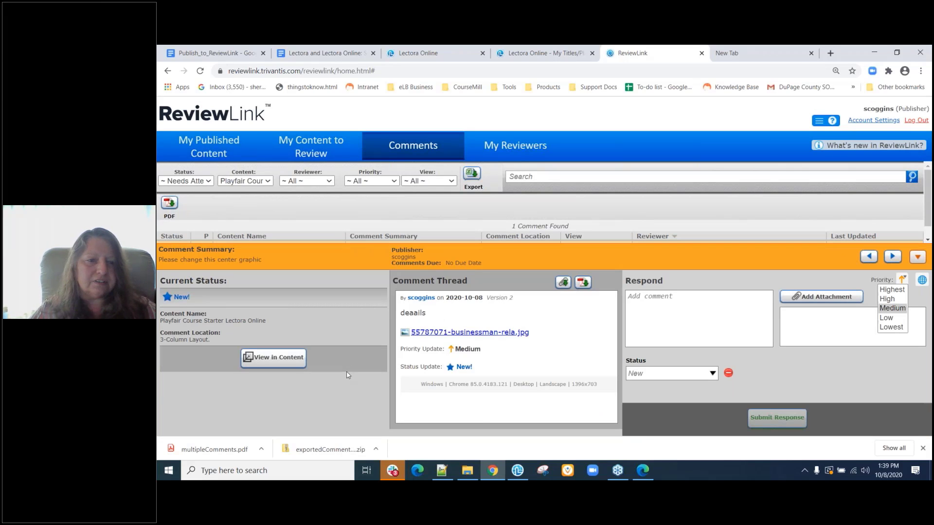
{"action": "left_click", "coordinate": [917, 257]}
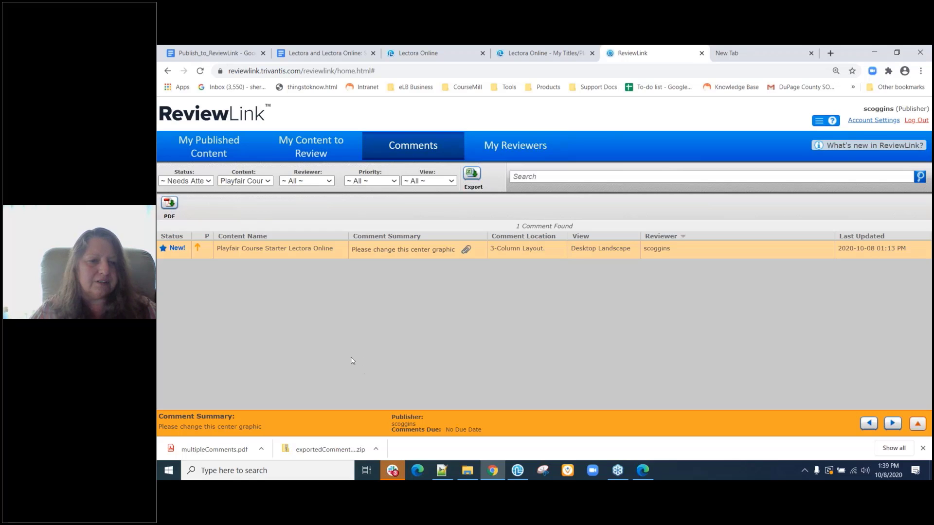
{"action": "left_click", "coordinate": [197, 156]}
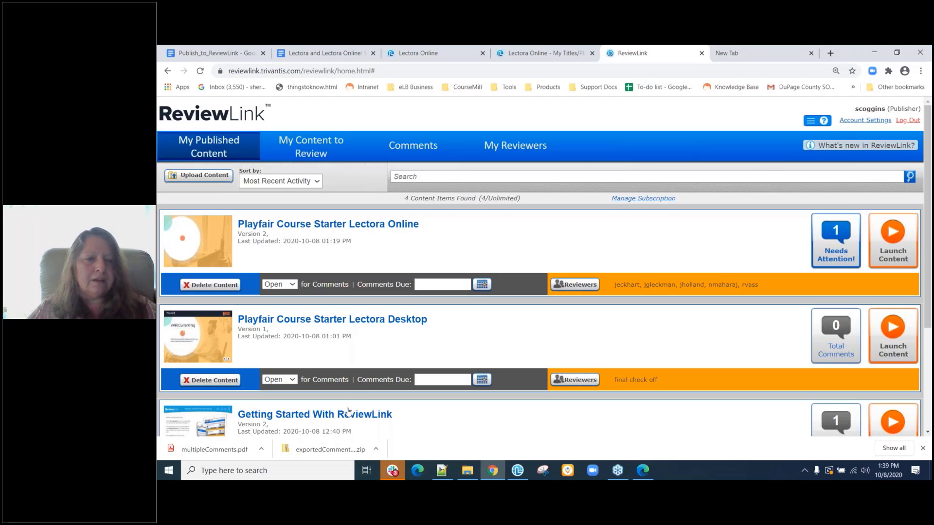
Launch Getting Started With ReviewLink full-screen and page through to reviewing new comments.
{"action": "left_click", "coordinate": [346, 415]}
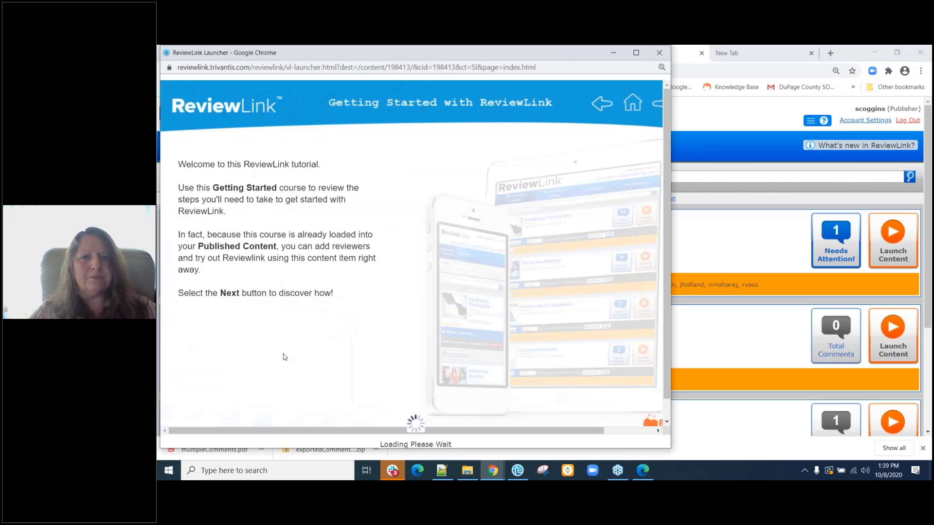
{"action": "left_click", "coordinate": [637, 53]}
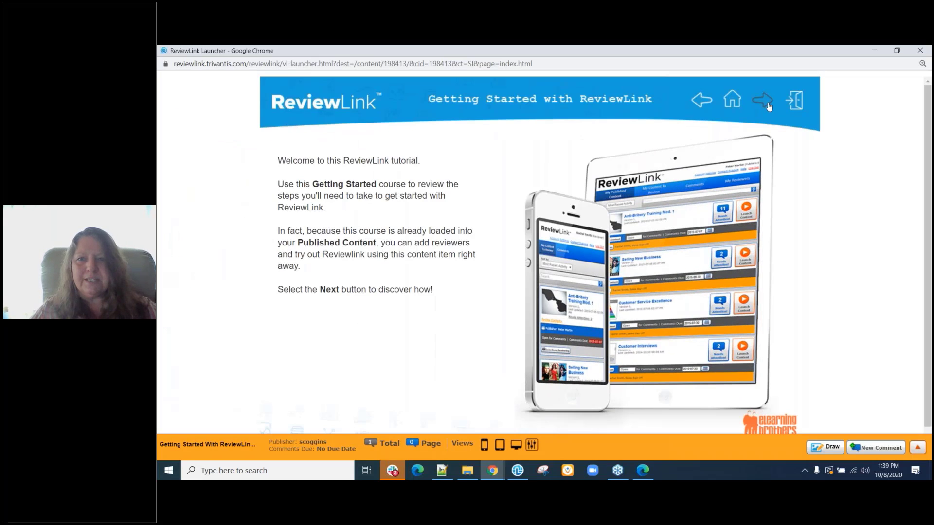
{"action": "left_click", "coordinate": [768, 104]}
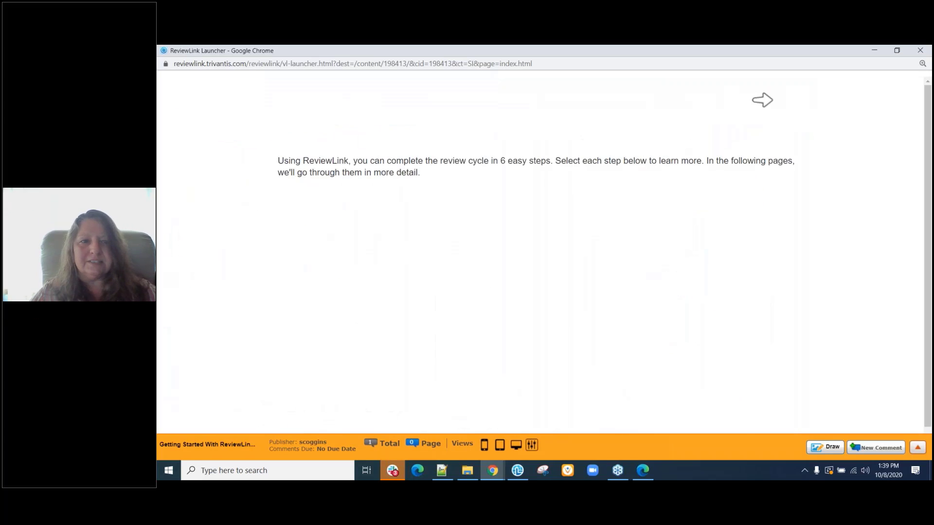
{"action": "left_click", "coordinate": [763, 100]}
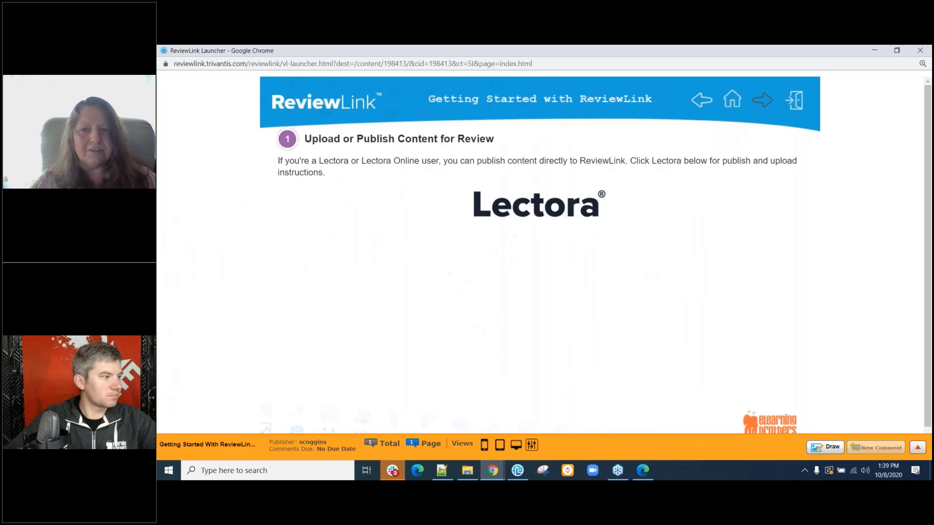
{"action": "left_click", "coordinate": [764, 101]}
{"action": "left_click", "coordinate": [764, 100]}
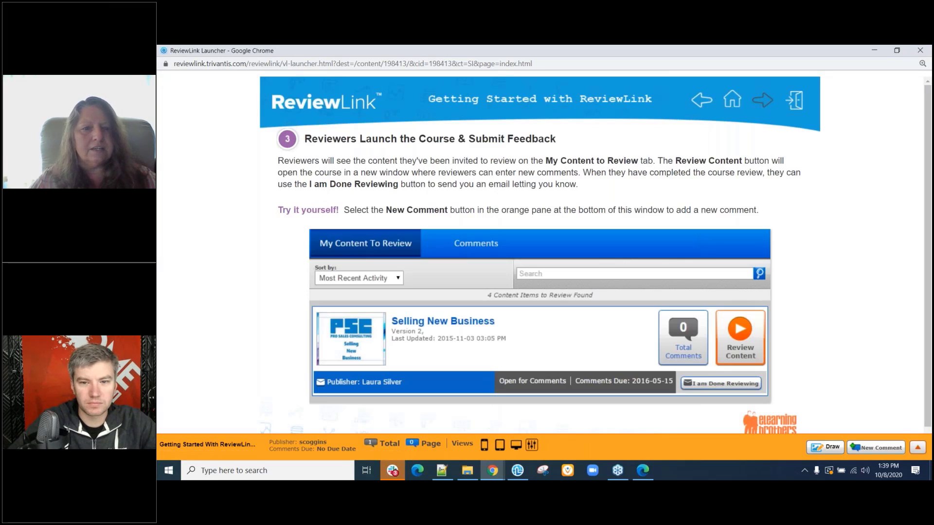
{"action": "left_click", "coordinate": [762, 101]}
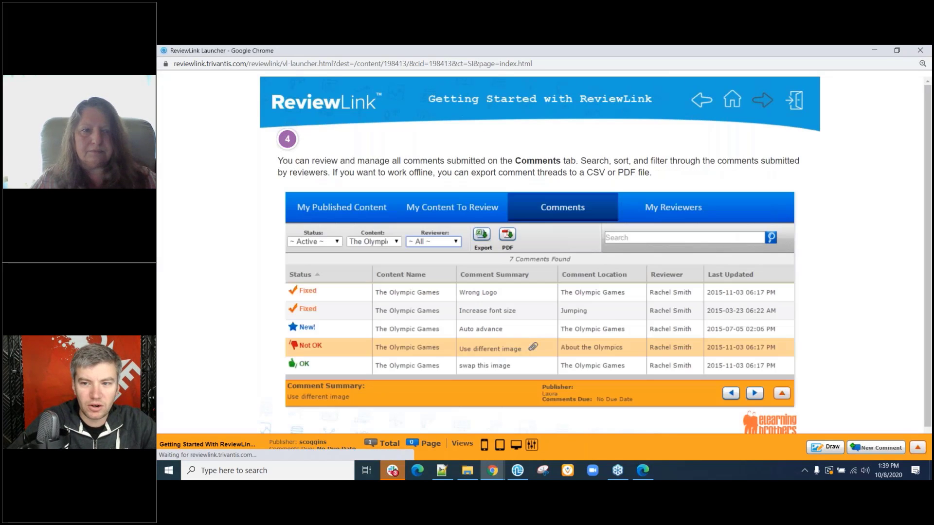
Finish the remaining tutorial pages, close it, and check the 5-reviewer list.
{"action": "left_click", "coordinate": [760, 104]}
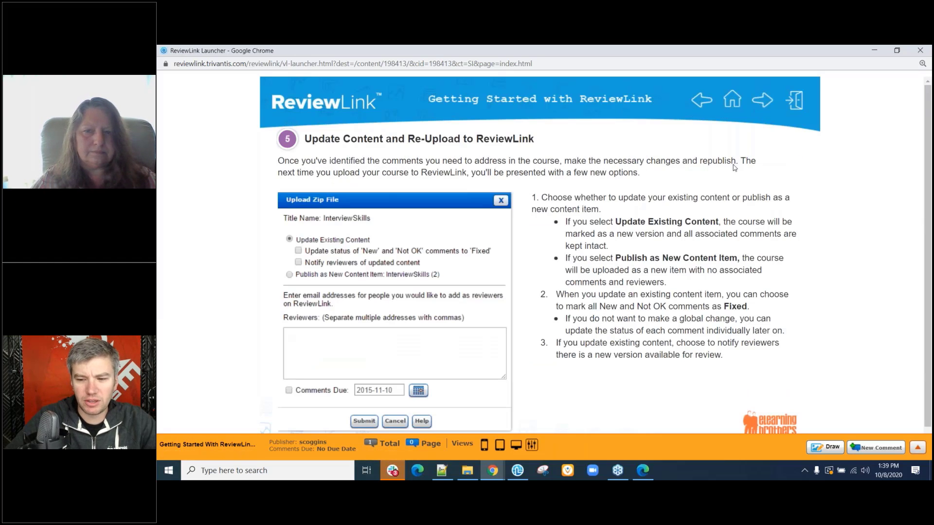
{"action": "left_click", "coordinate": [763, 102]}
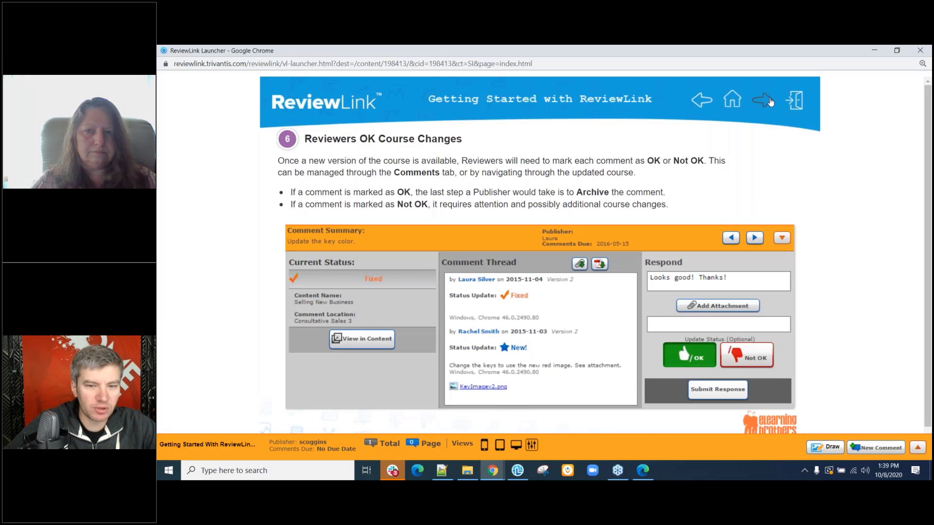
{"action": "left_click", "coordinate": [771, 102]}
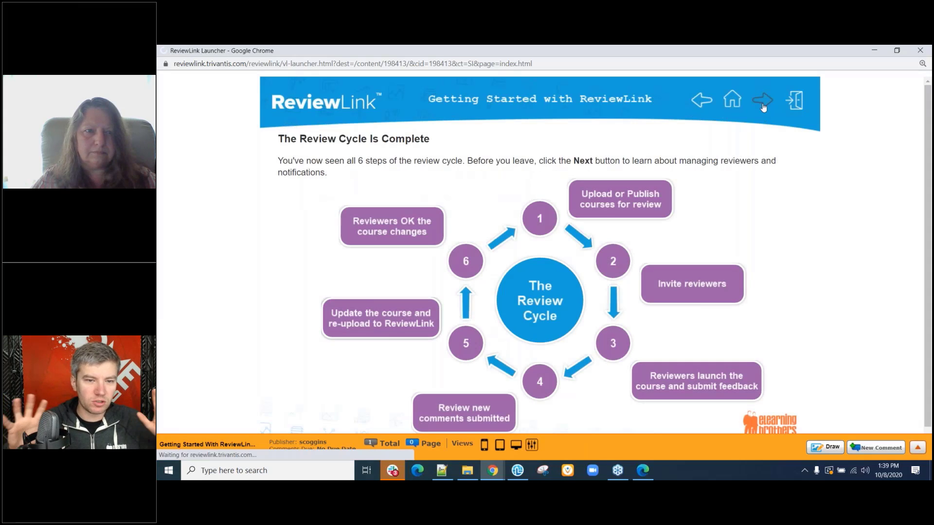
{"action": "left_click", "coordinate": [762, 105]}
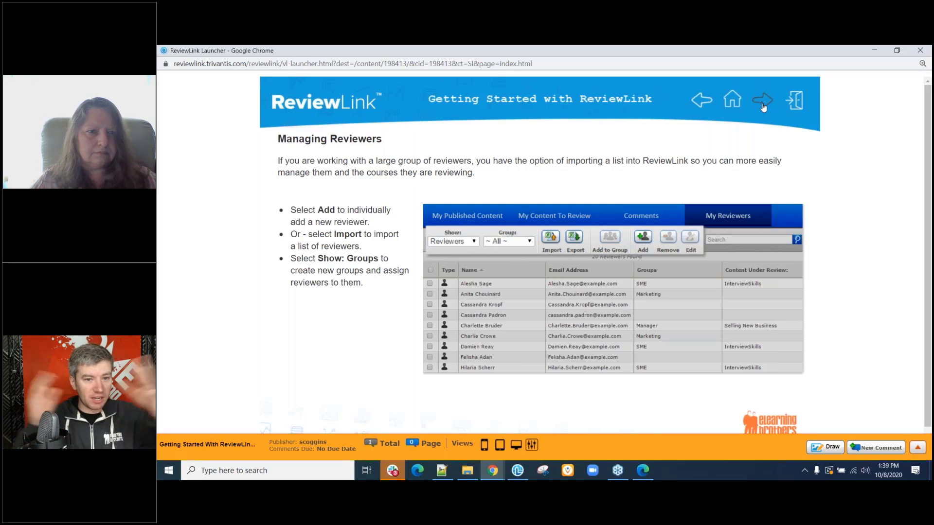
{"action": "left_click", "coordinate": [764, 106]}
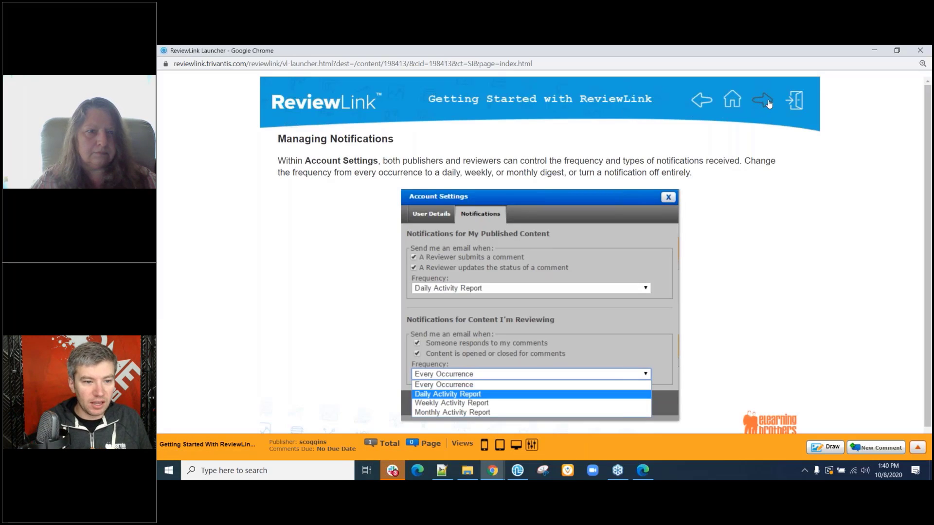
{"action": "left_click", "coordinate": [768, 103]}
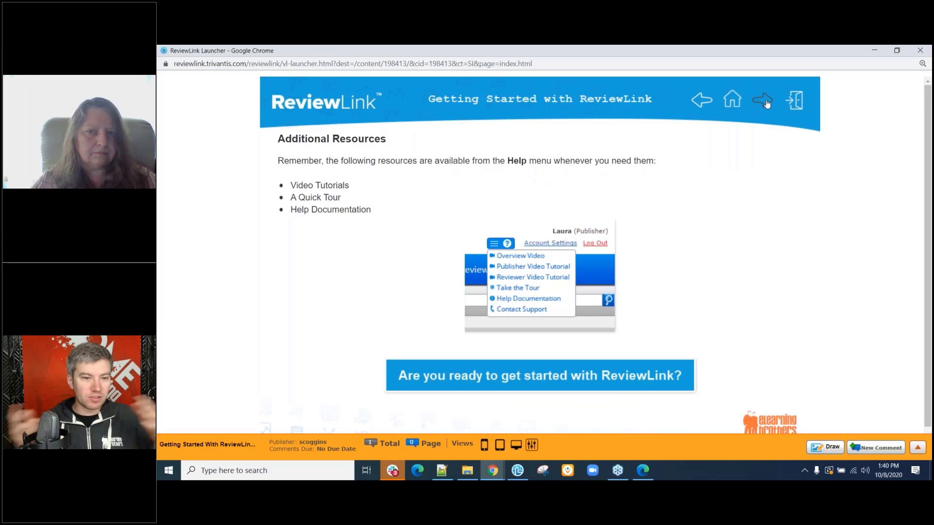
{"action": "left_click", "coordinate": [921, 52]}
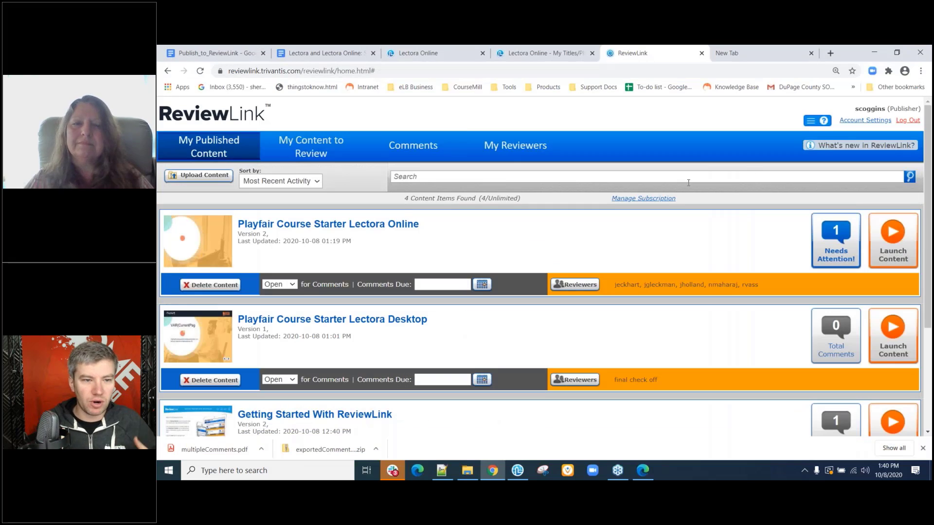
{"action": "left_click", "coordinate": [547, 154]}
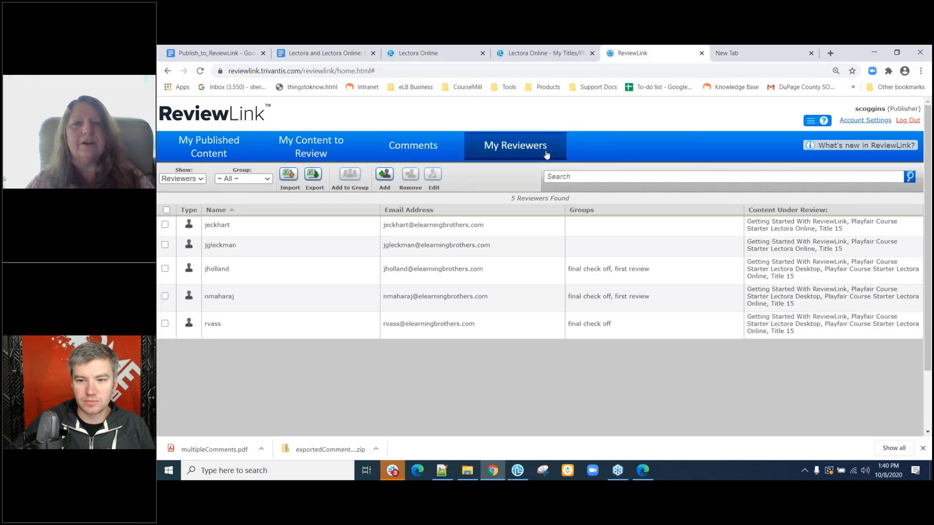
{"action": "left_click", "coordinate": [220, 148]}
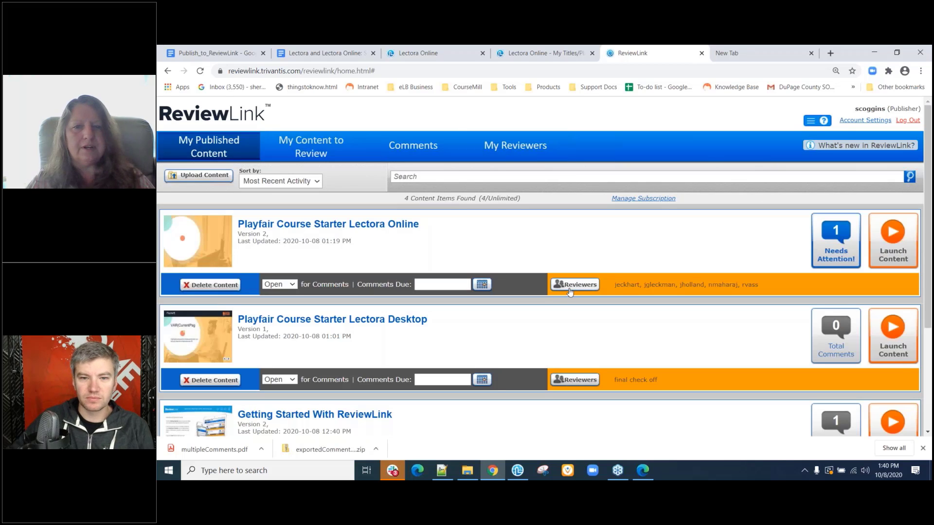
Invite a new reviewer by their e-mail address to Playfair Course Starter Lectora Online and confirm.
{"action": "left_click", "coordinate": [573, 286]}
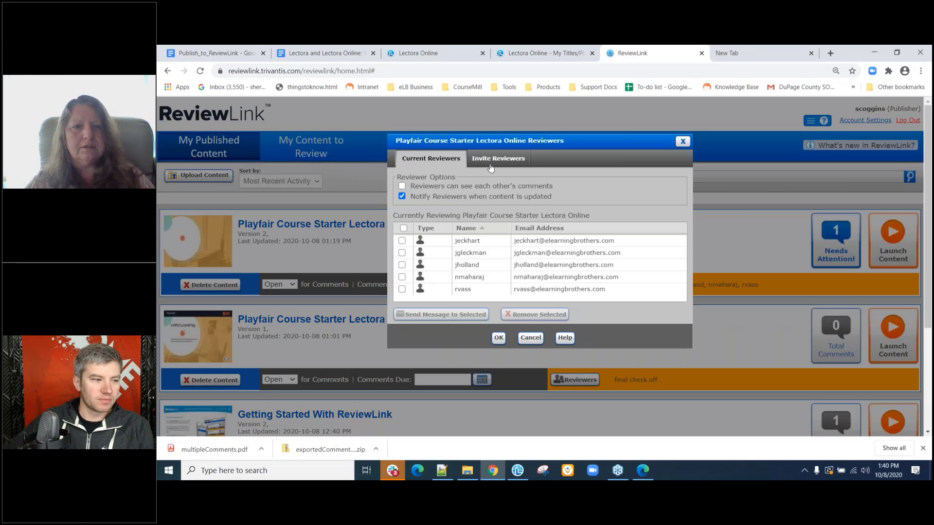
{"action": "left_click", "coordinate": [485, 164]}
{"action": "left_click", "coordinate": [449, 186]}
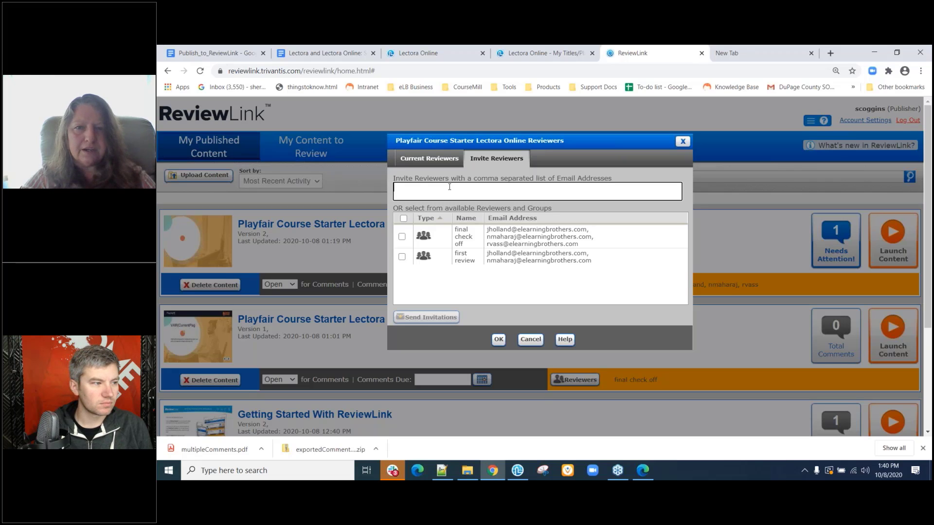
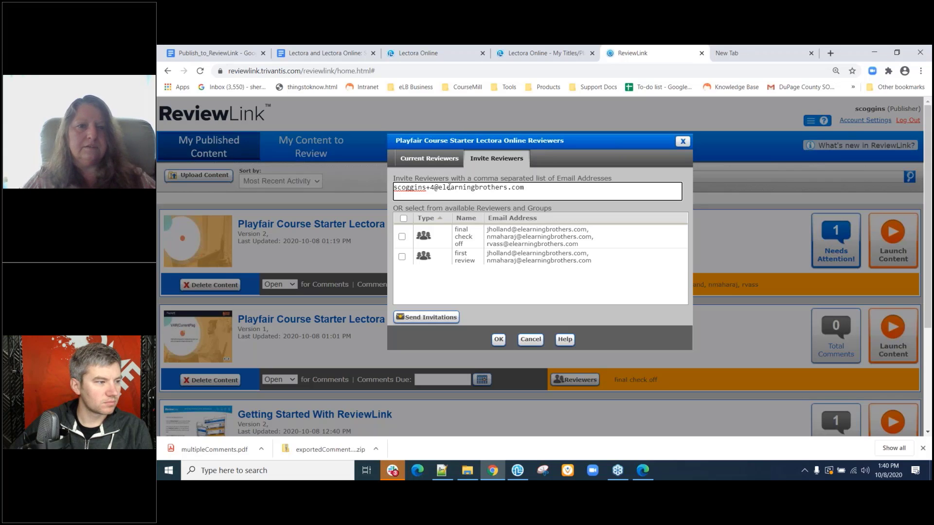
{"action": "left_click", "coordinate": [418, 322]}
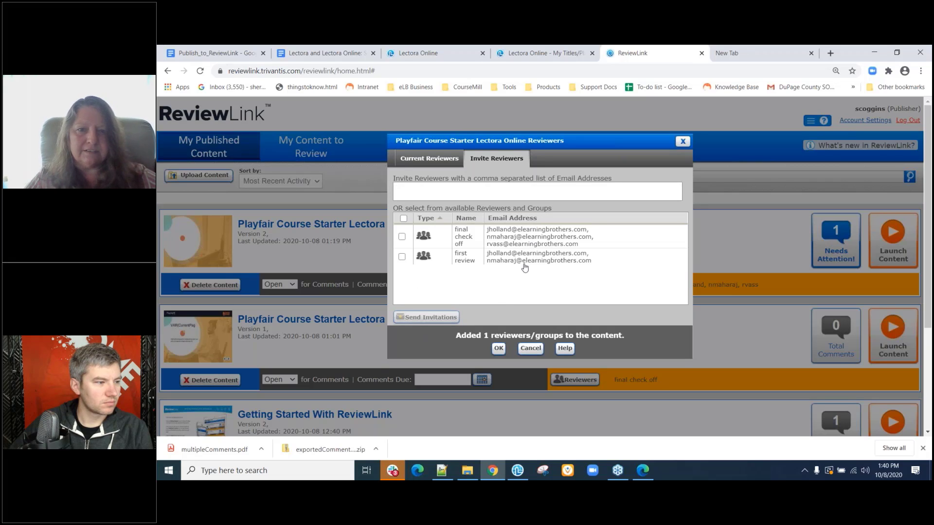
{"action": "right_click", "coordinate": [500, 227]}
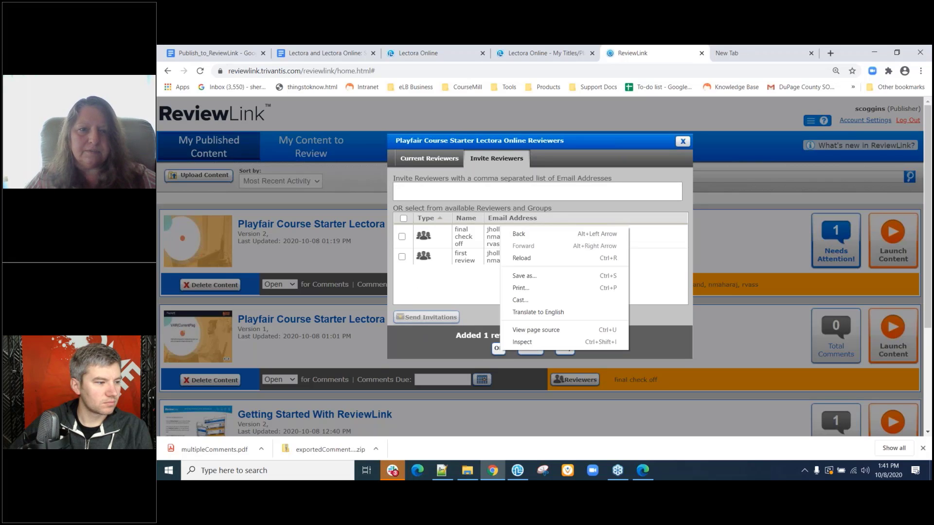
{"action": "right_click", "coordinate": [449, 343]}
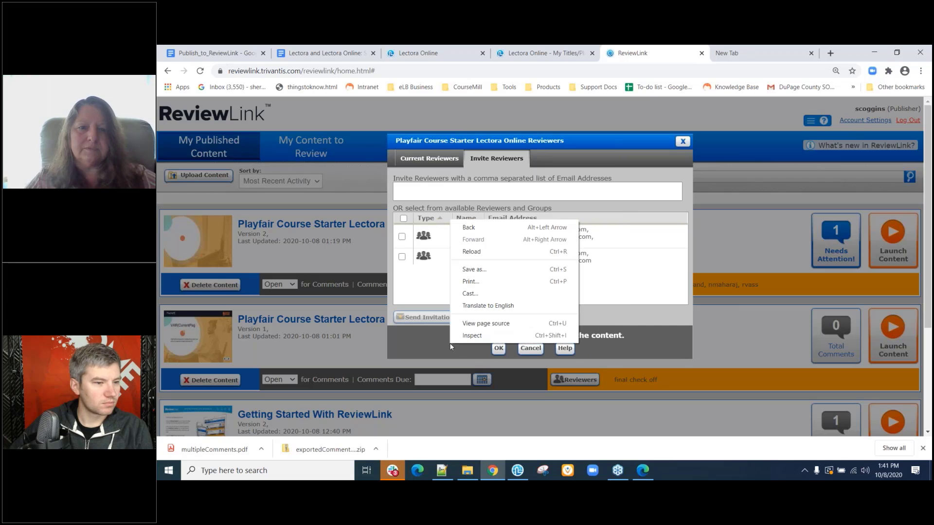
{"action": "left_click", "coordinate": [501, 350]}
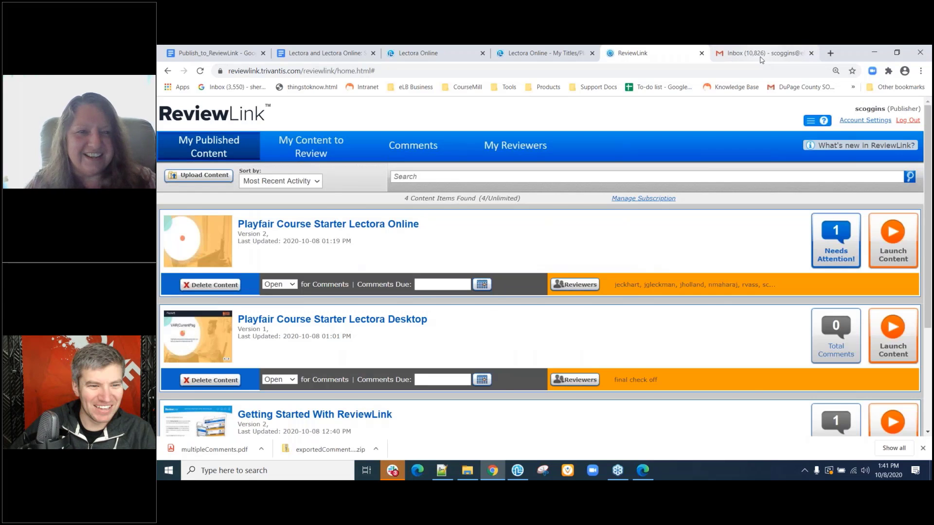
Open the Welcome to ReviewLink! email in Gmail, select its login password, and open a new Edge window.
{"action": "left_click", "coordinate": [761, 57]}
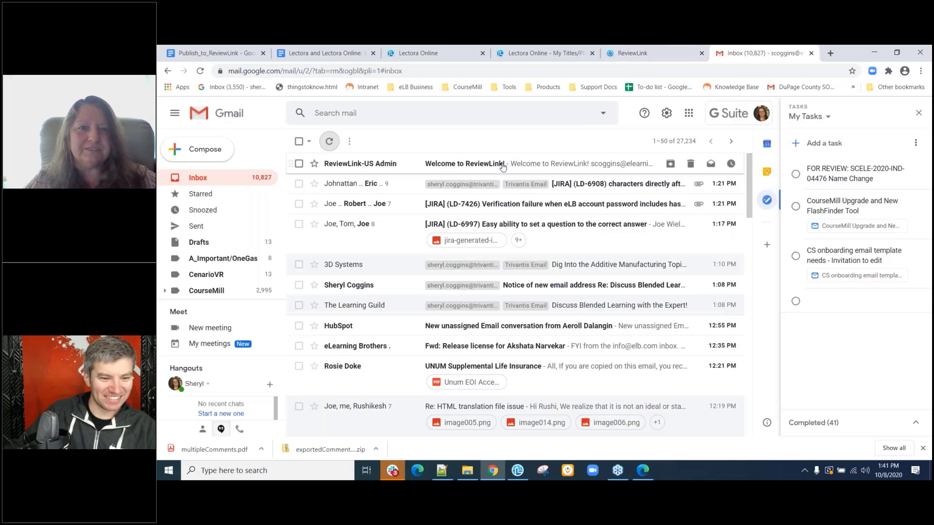
{"action": "left_click", "coordinate": [503, 165]}
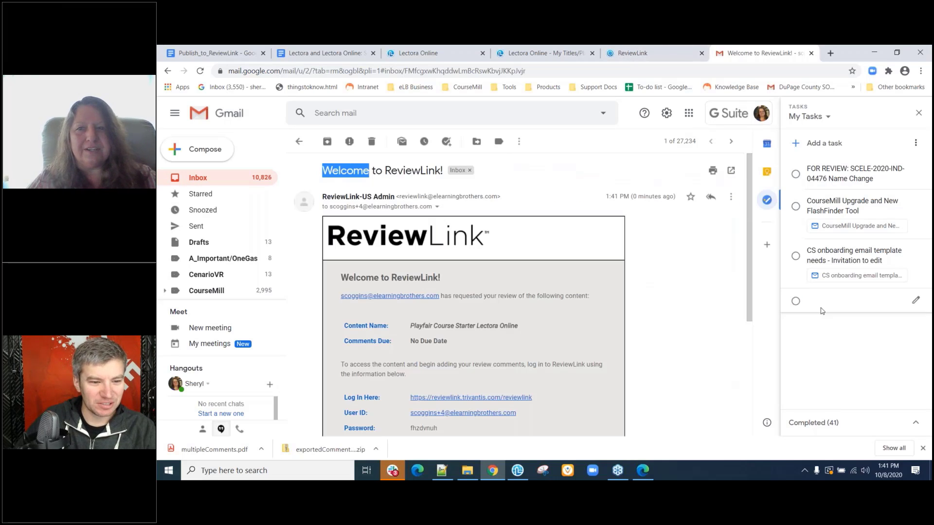
{"action": "left_click", "coordinate": [918, 114]}
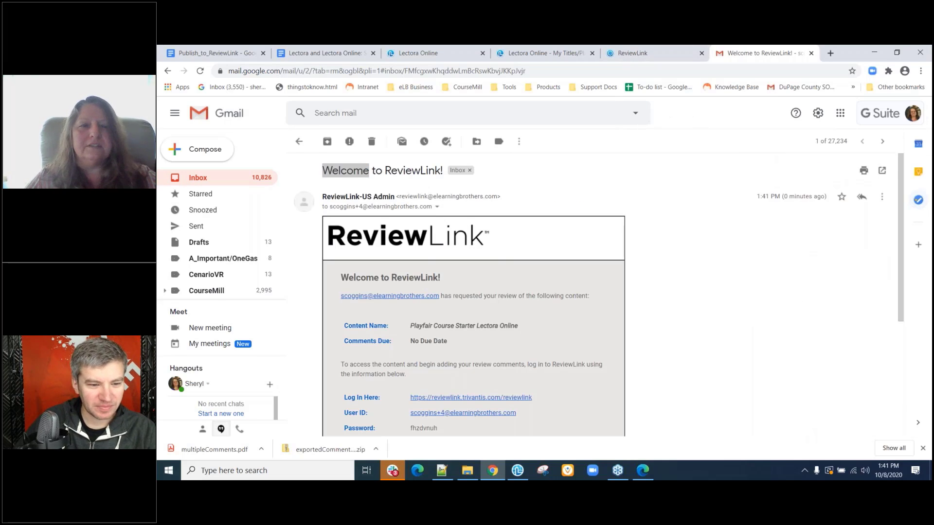
{"action": "scroll", "coordinate": [610, 361], "scroll_direction": "down", "scroll_amount": 1}
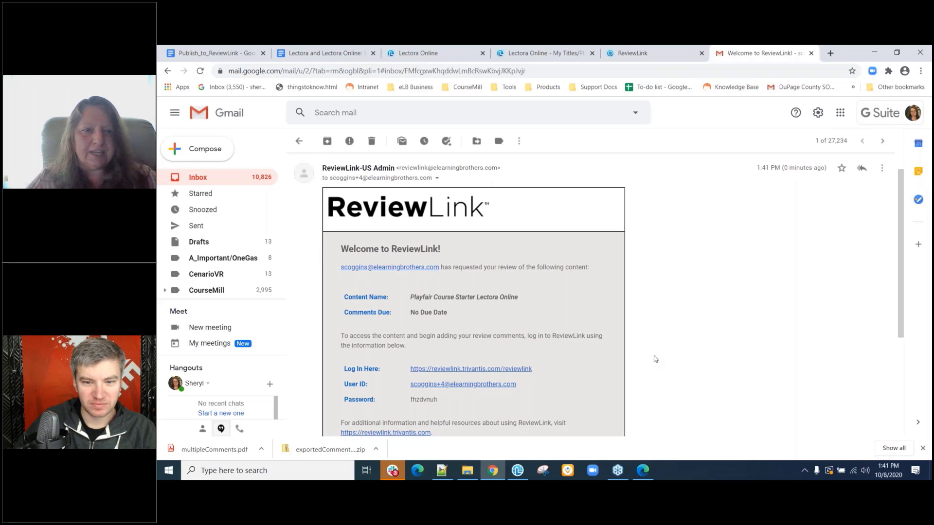
{"action": "scroll", "coordinate": [655, 359], "scroll_direction": "down", "scroll_amount": 1}
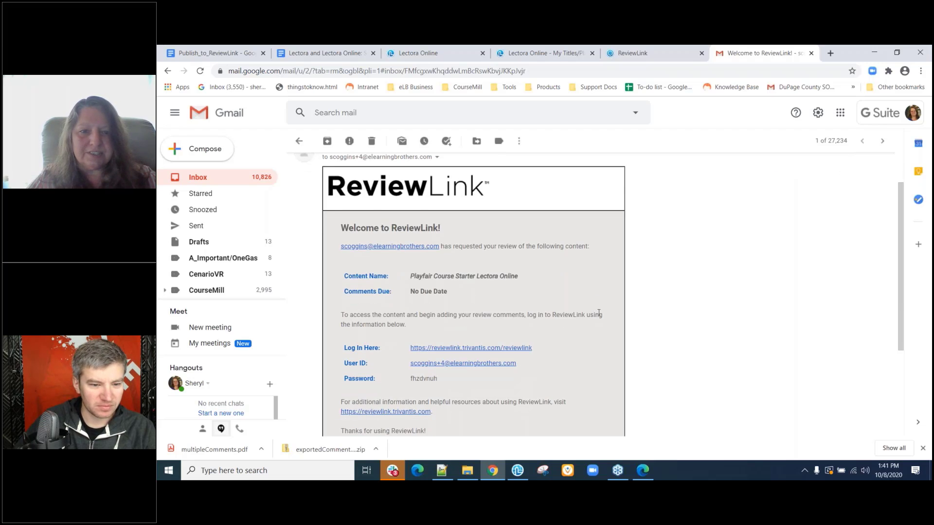
{"action": "scroll", "coordinate": [599, 312], "scroll_direction": "down", "scroll_amount": 2}
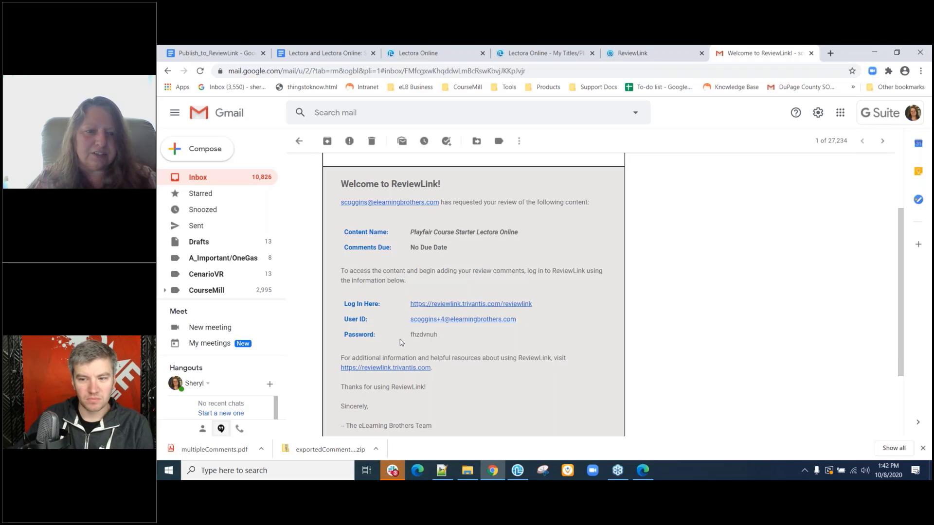
{"action": "scroll", "coordinate": [400, 415], "scroll_direction": "down", "scroll_amount": 2}
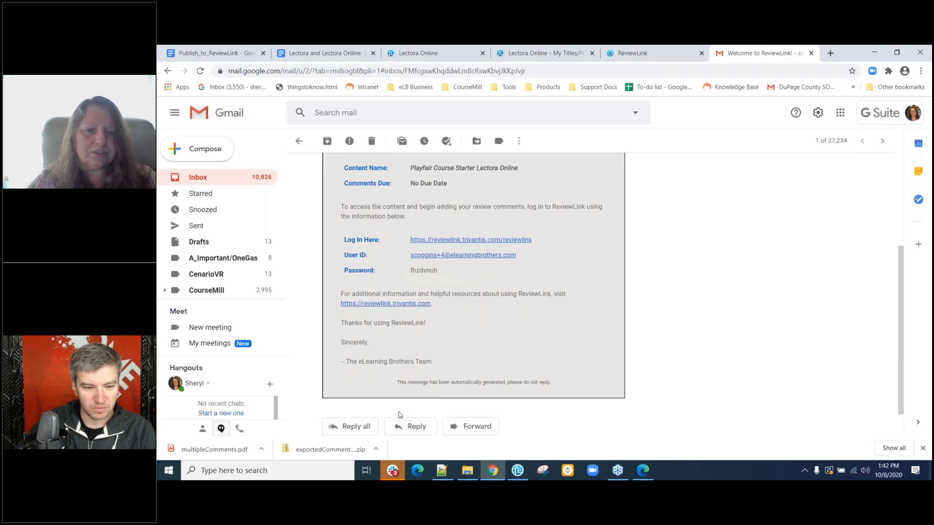
{"action": "scroll", "coordinate": [401, 417], "scroll_direction": "up", "scroll_amount": 1}
{"action": "scroll", "coordinate": [401, 416], "scroll_direction": "up", "scroll_amount": 1}
{"action": "double_click", "coordinate": [421, 359]}
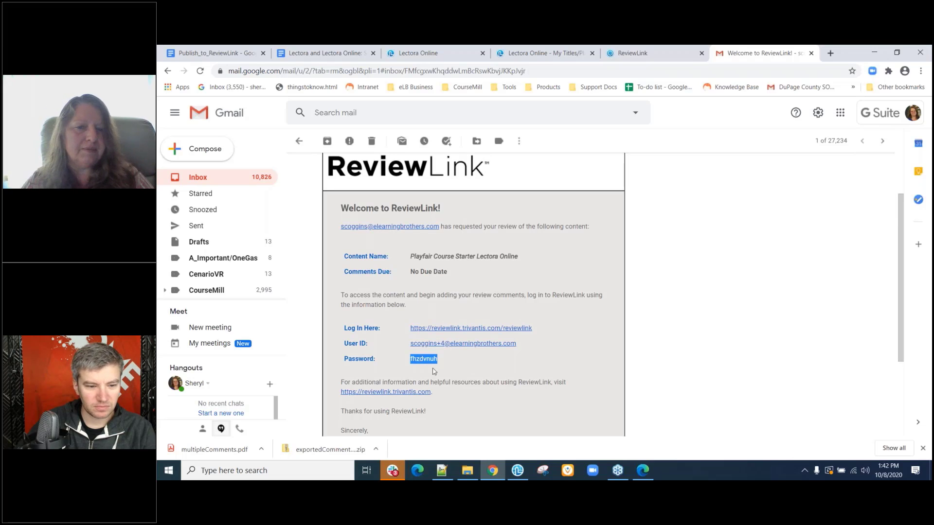
{"action": "left_click", "coordinate": [417, 471]}
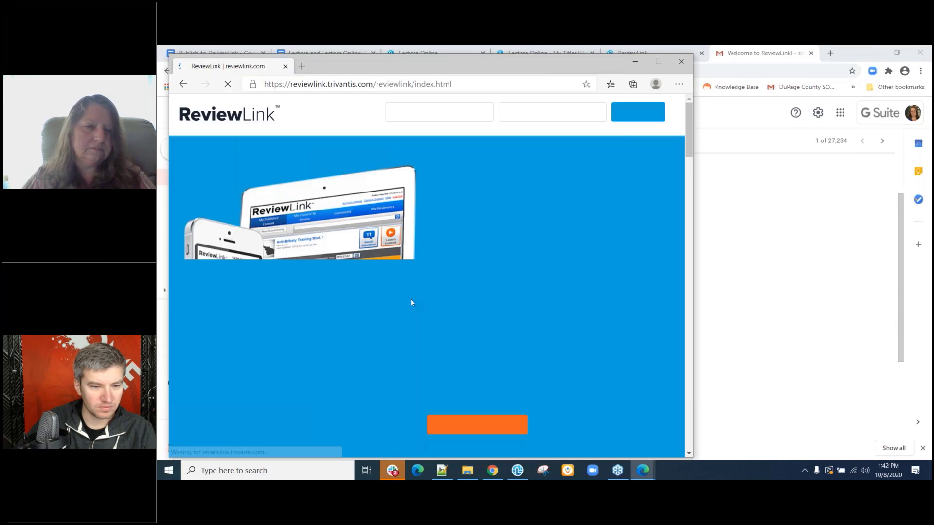
Log in to ReviewLink with the reviewer's user ID and password from the welcome email.
{"action": "left_click", "coordinate": [453, 111]}
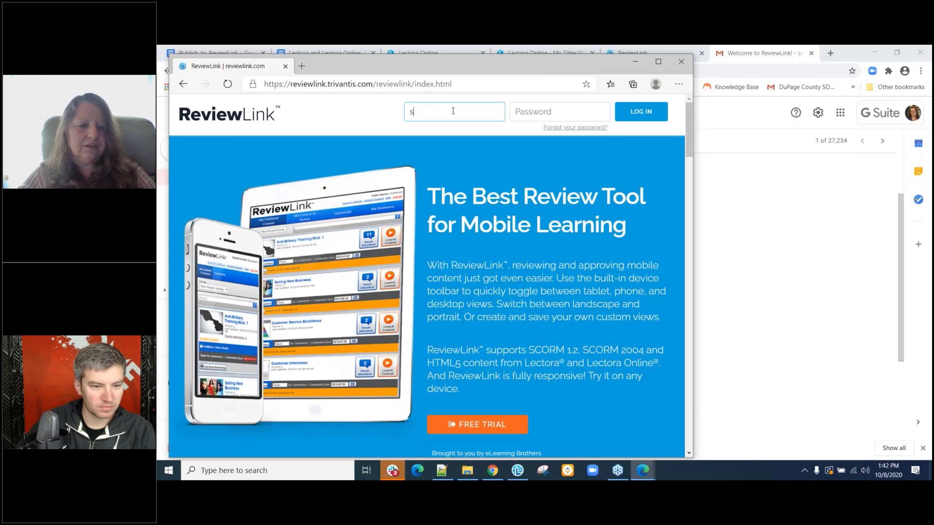
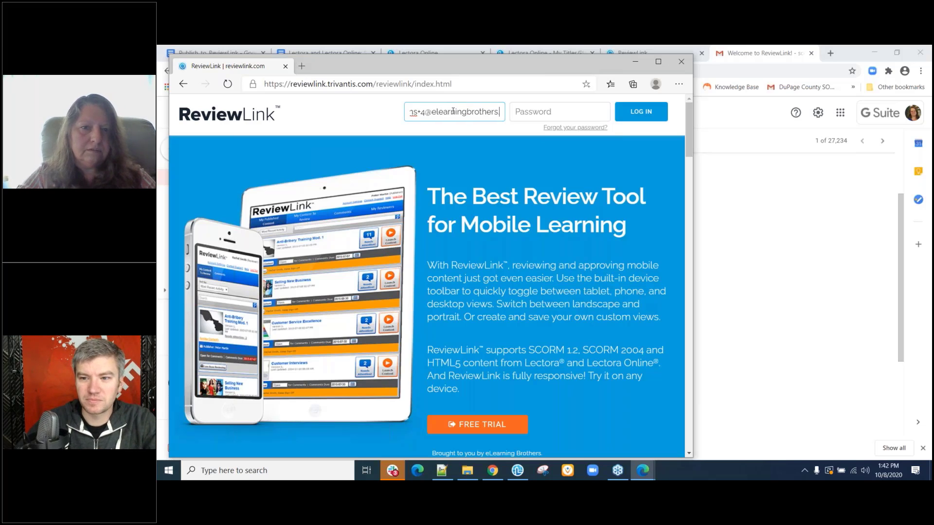
{"action": "key", "text": "Tab"}
{"action": "type", "text": "********"}
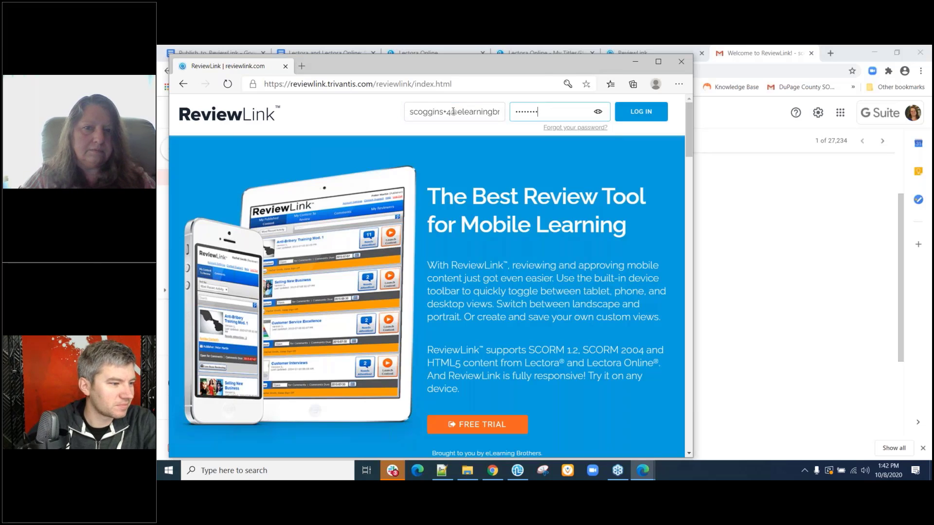
{"action": "left_click", "coordinate": [639, 113]}
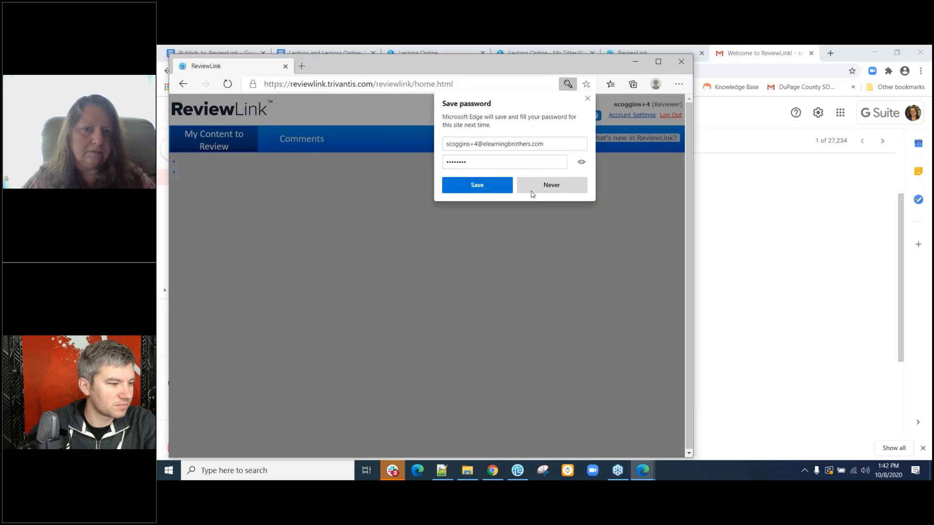
Decline Edge's offer to save the password and accept the ReviewLink Terms of Use.
{"action": "left_click", "coordinate": [532, 195]}
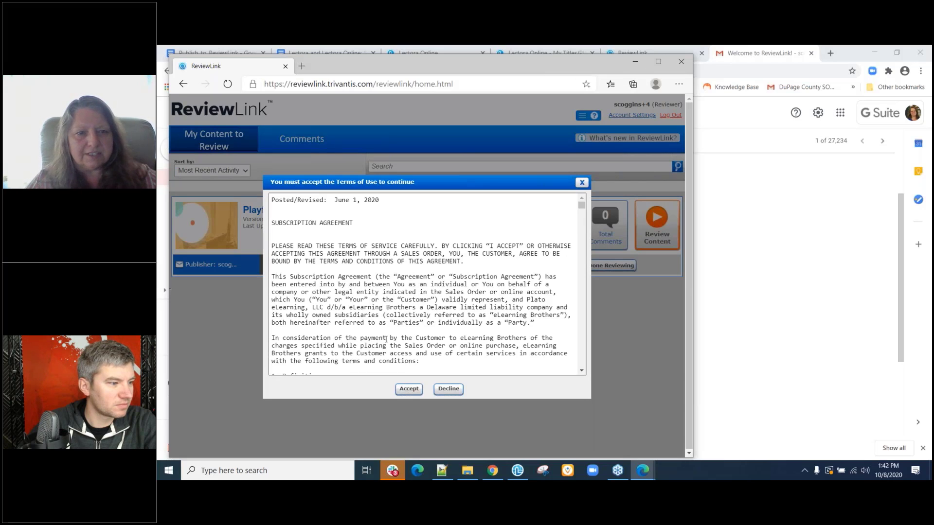
{"action": "scroll", "coordinate": [396, 355], "scroll_direction": "down", "scroll_amount": 5}
{"action": "scroll", "coordinate": [385, 335], "scroll_direction": "down", "scroll_amount": 8}
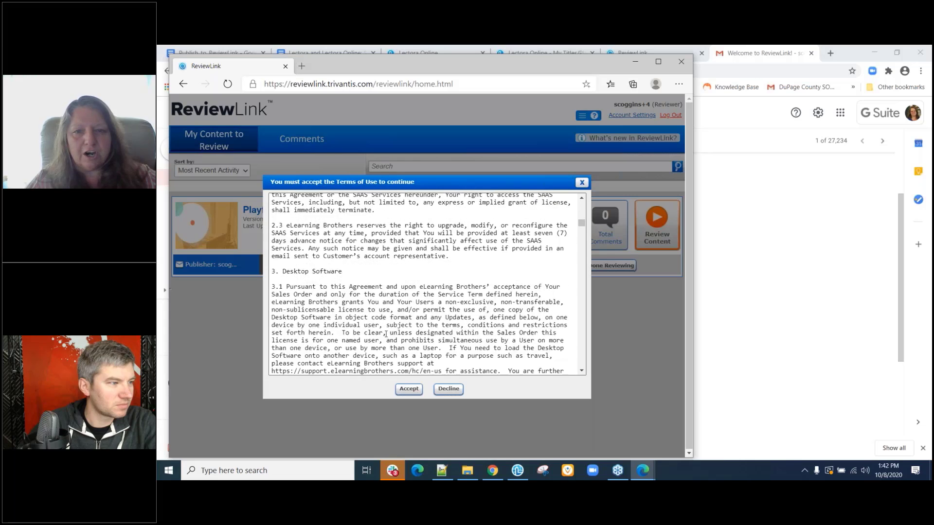
{"action": "scroll", "coordinate": [385, 335], "scroll_direction": "down", "scroll_amount": 3}
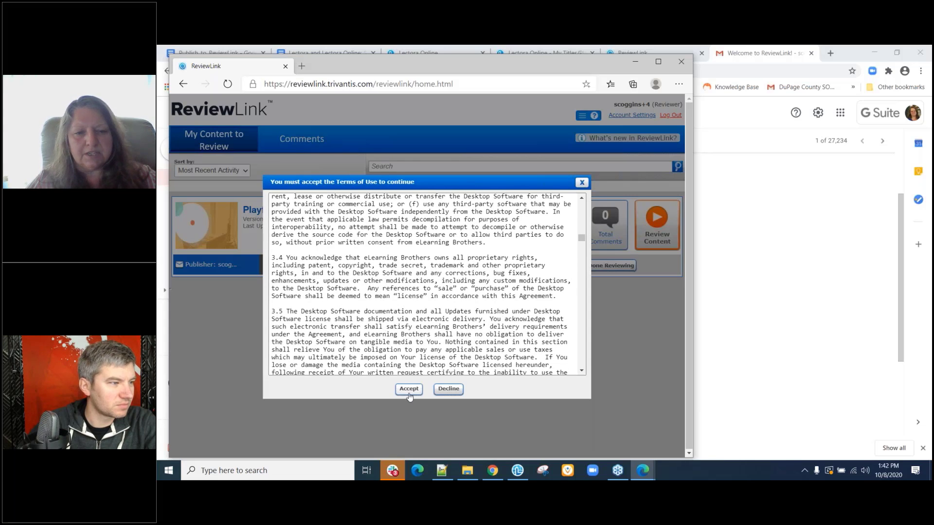
{"action": "left_click", "coordinate": [409, 390]}
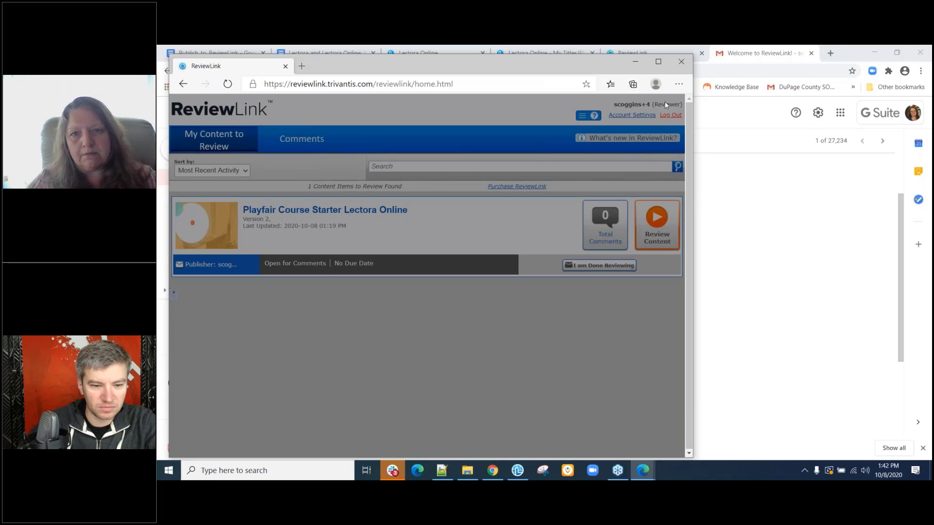
{"action": "left_click", "coordinate": [632, 115]}
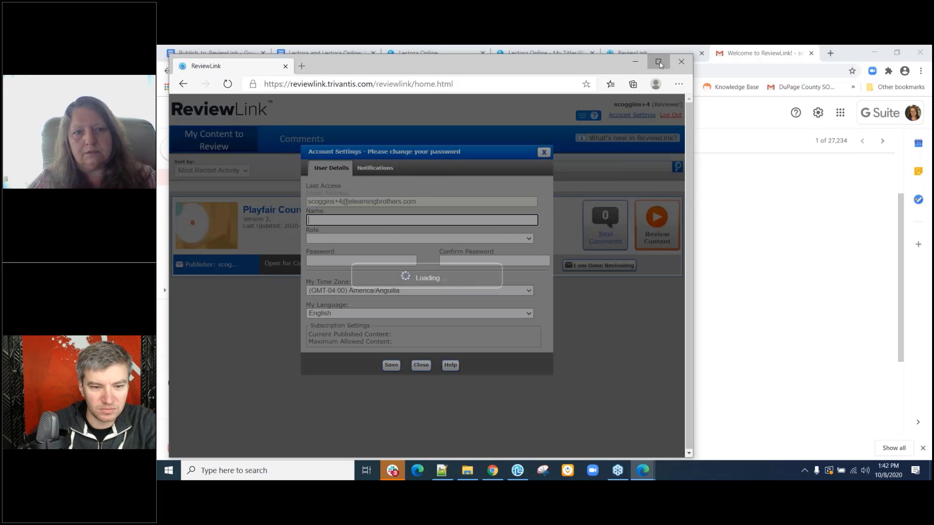
Enter and confirm a new account password, review the Notifications options, and save Account Settings.
{"action": "left_click", "coordinate": [658, 61]}
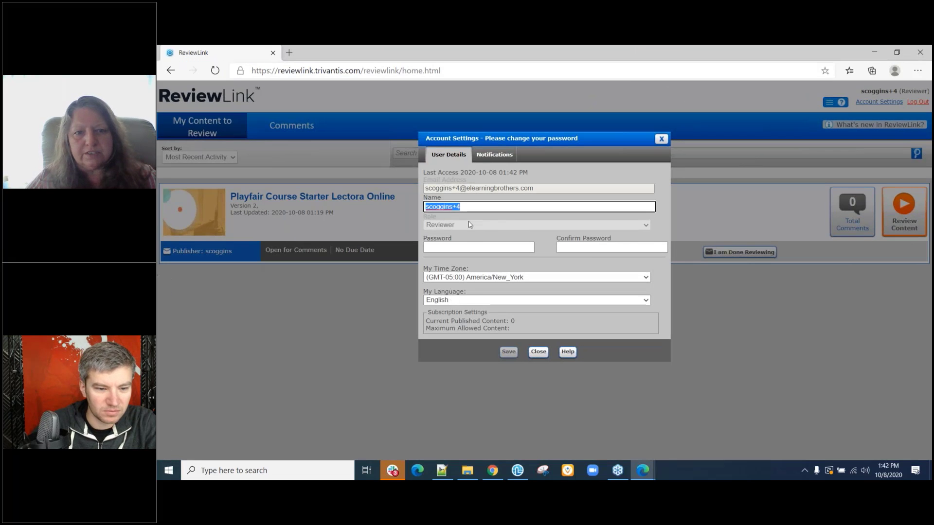
{"action": "left_click", "coordinate": [460, 250]}
{"action": "type", "text": "****"}
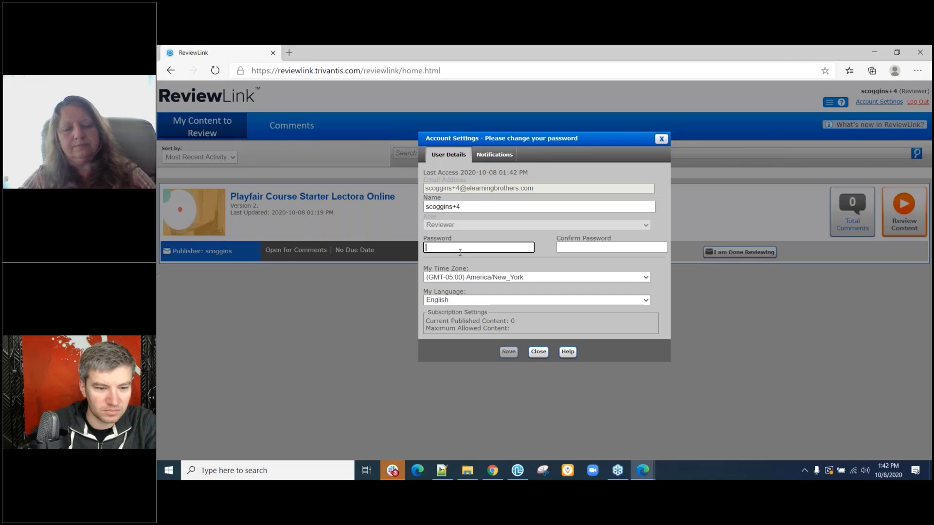
{"action": "type", "text": "****"}
{"action": "key", "text": "Tab"}
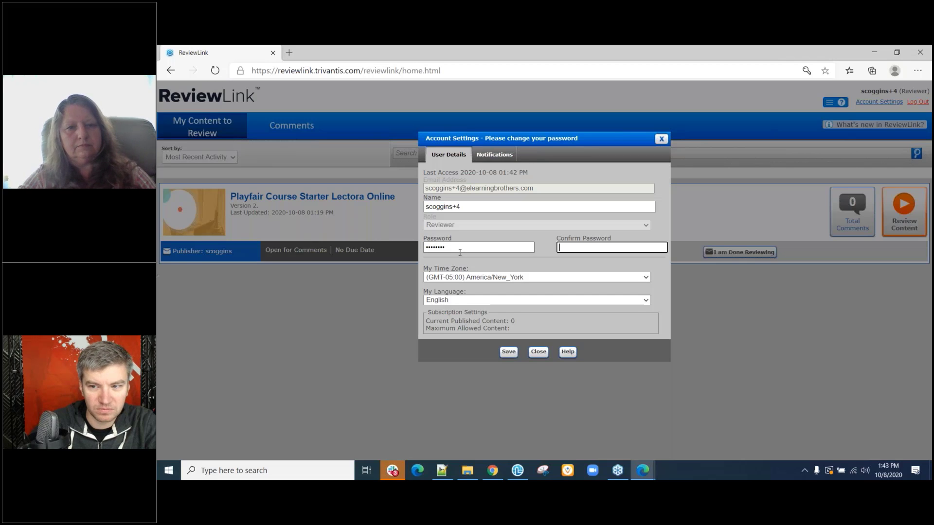
{"action": "type", "text": "********"}
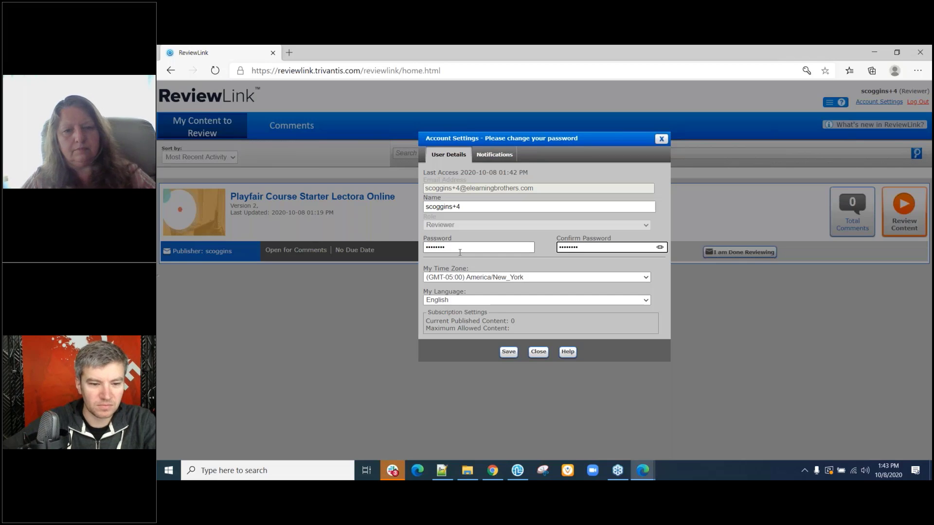
{"action": "left_click", "coordinate": [487, 157]}
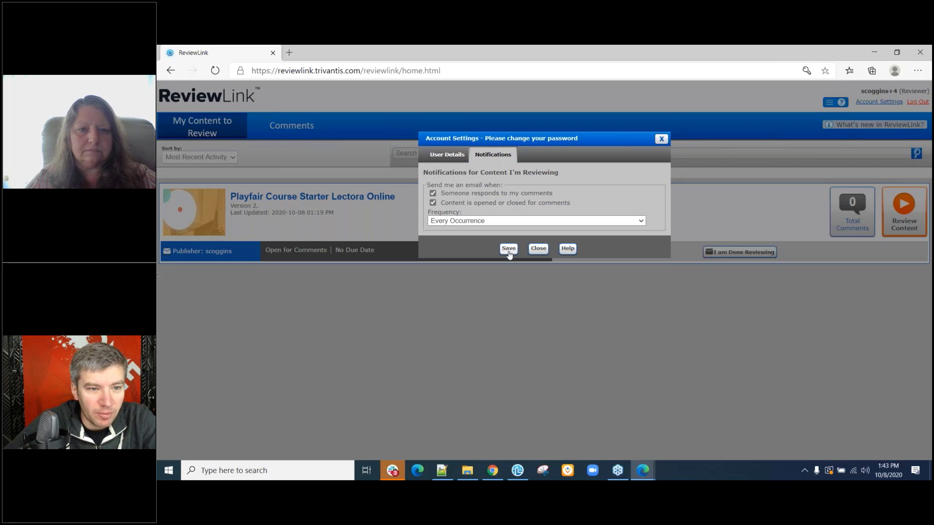
{"action": "left_click", "coordinate": [508, 249]}
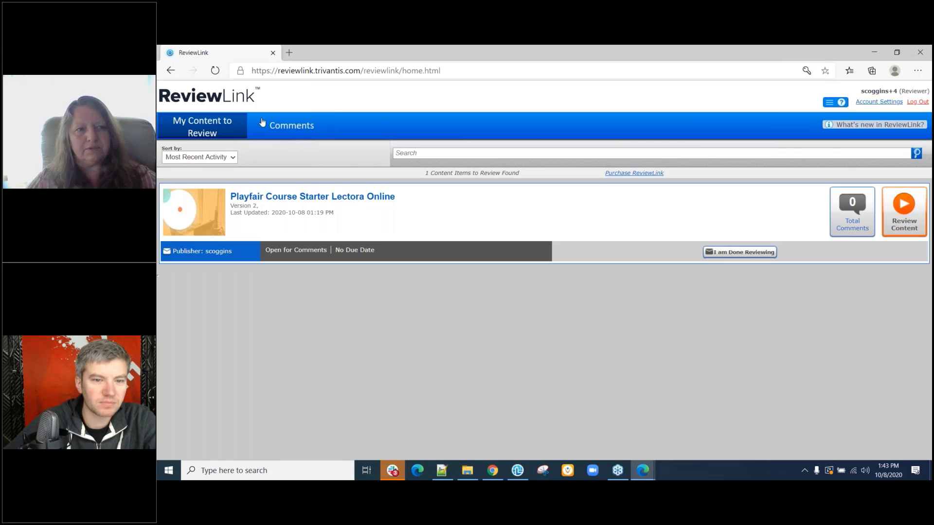
{"action": "left_click", "coordinate": [292, 128]}
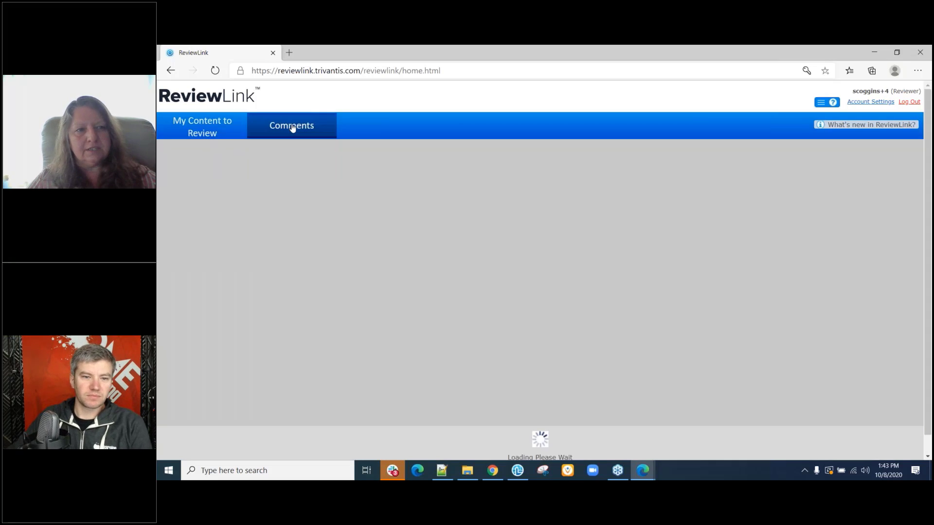
{"action": "left_click", "coordinate": [207, 124]}
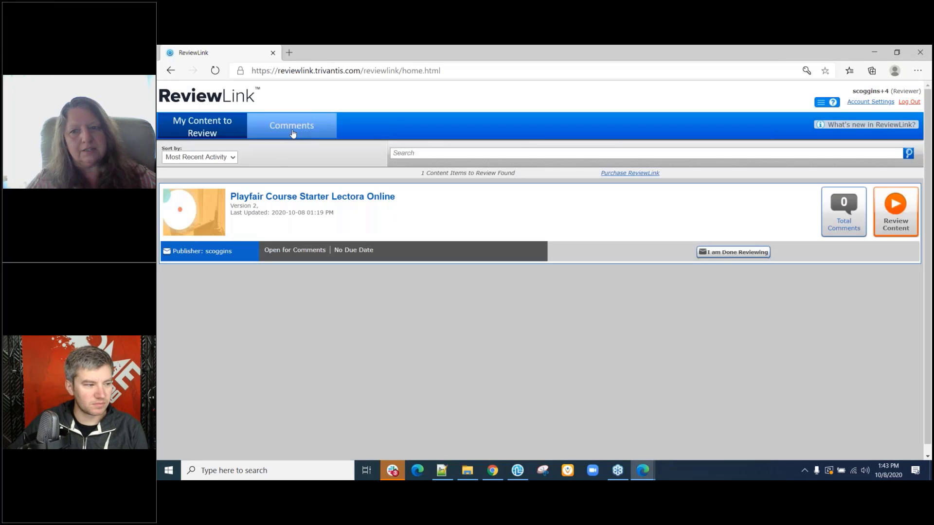
{"action": "left_click", "coordinate": [292, 128]}
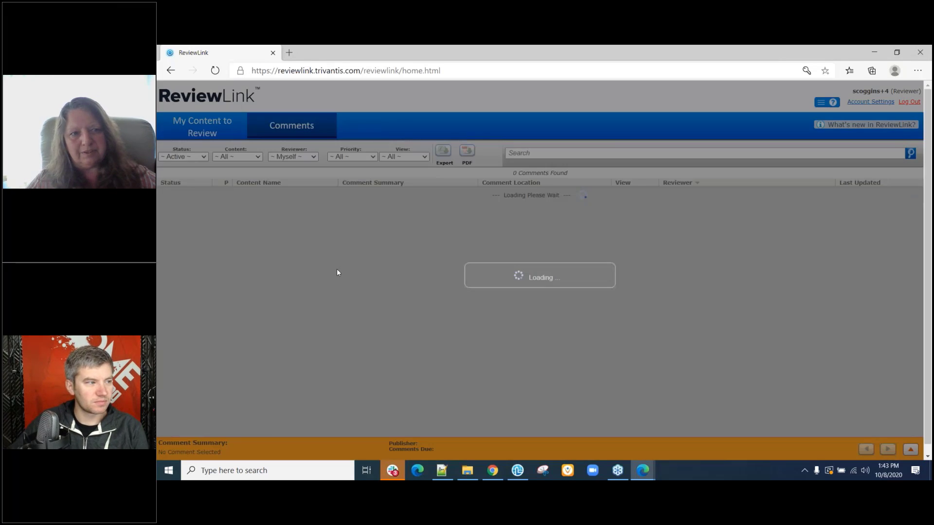
{"action": "left_click", "coordinate": [310, 157]}
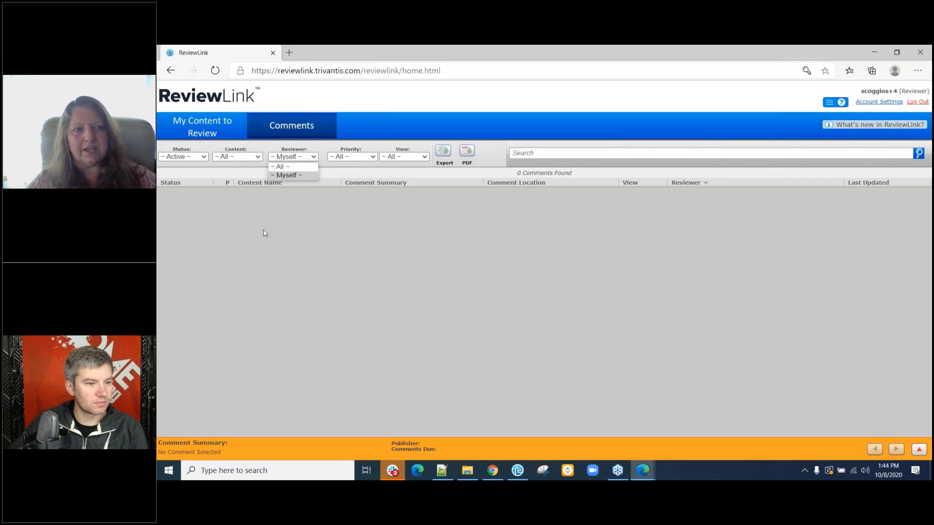
{"action": "left_click", "coordinate": [209, 134]}
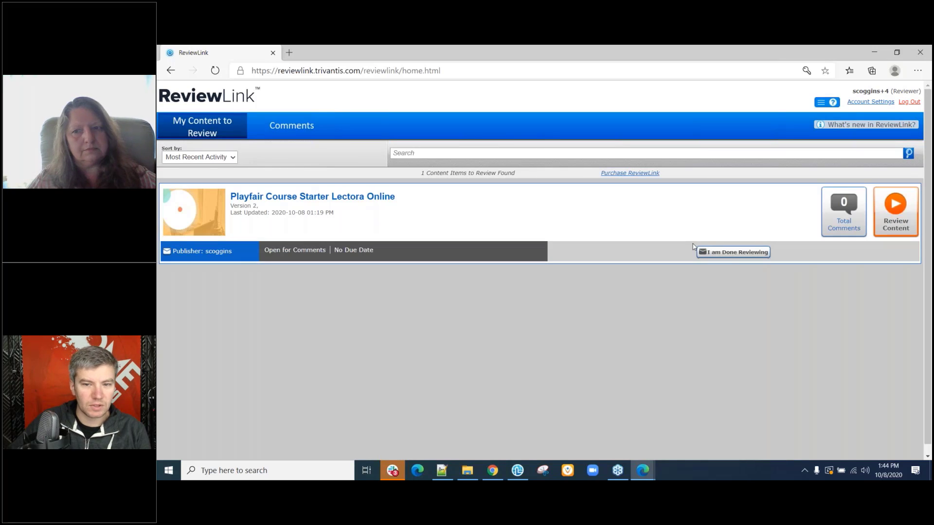
Open the Playfair course and submit a new comment reading 'my first comment' on its Welcome page.
{"action": "left_click", "coordinate": [901, 224]}
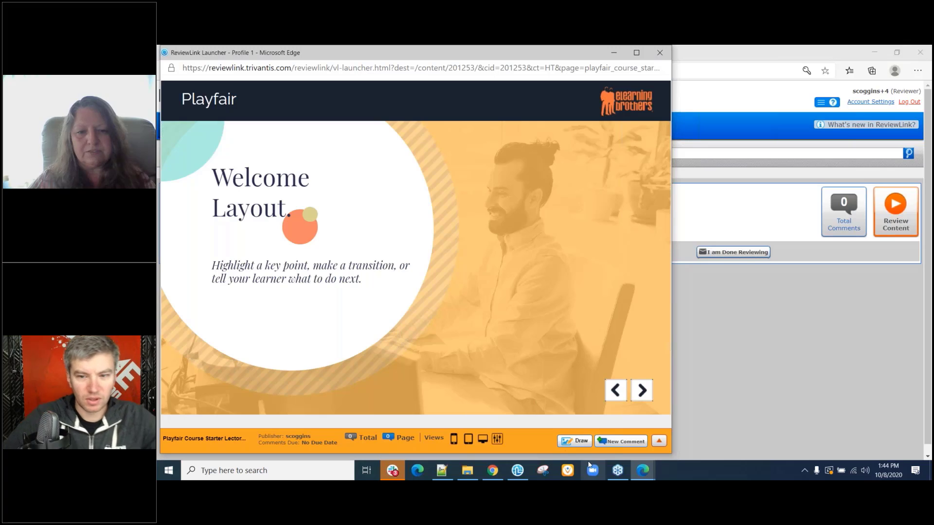
{"action": "left_click", "coordinate": [619, 446]}
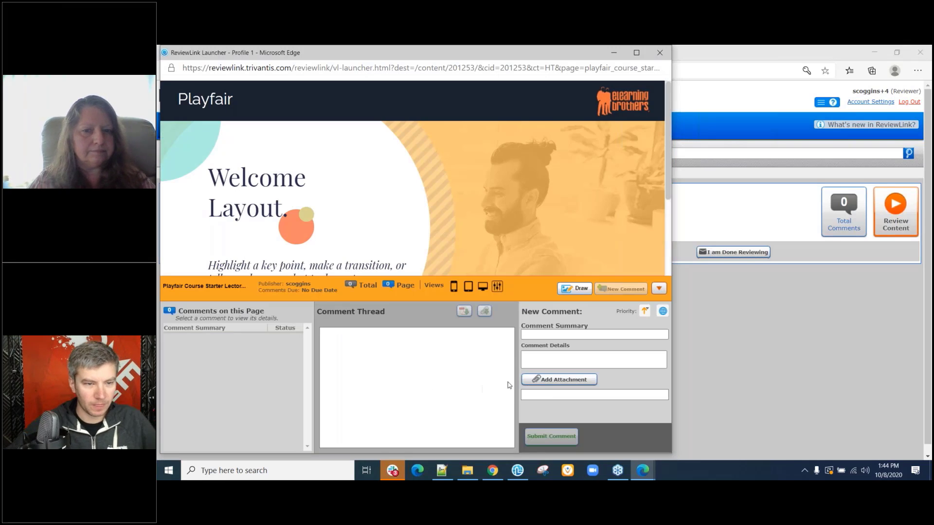
{"action": "left_click", "coordinate": [540, 334]}
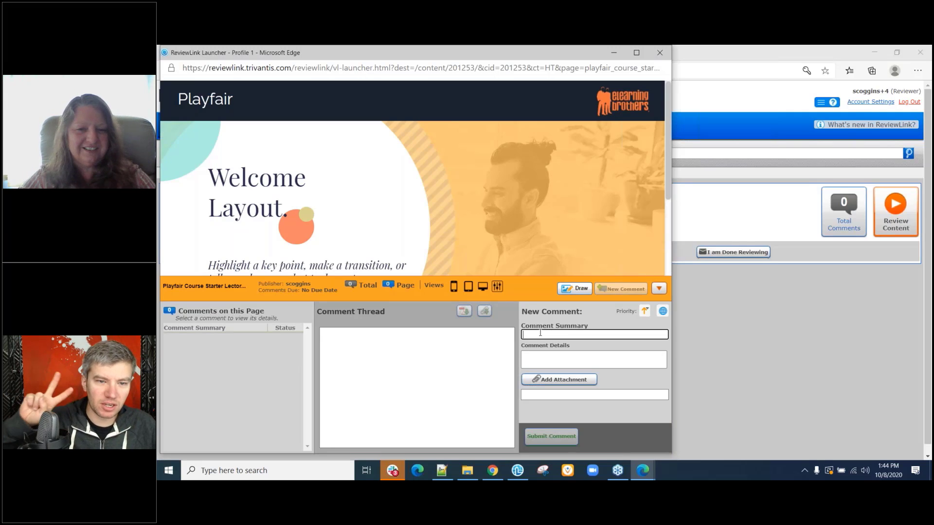
{"action": "type", "text": "my first"}
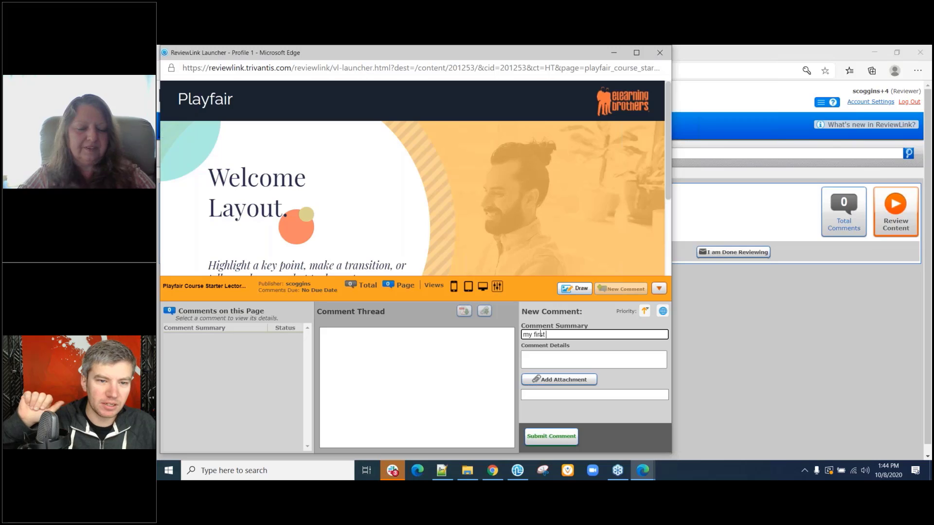
{"action": "type", "text": " com"}
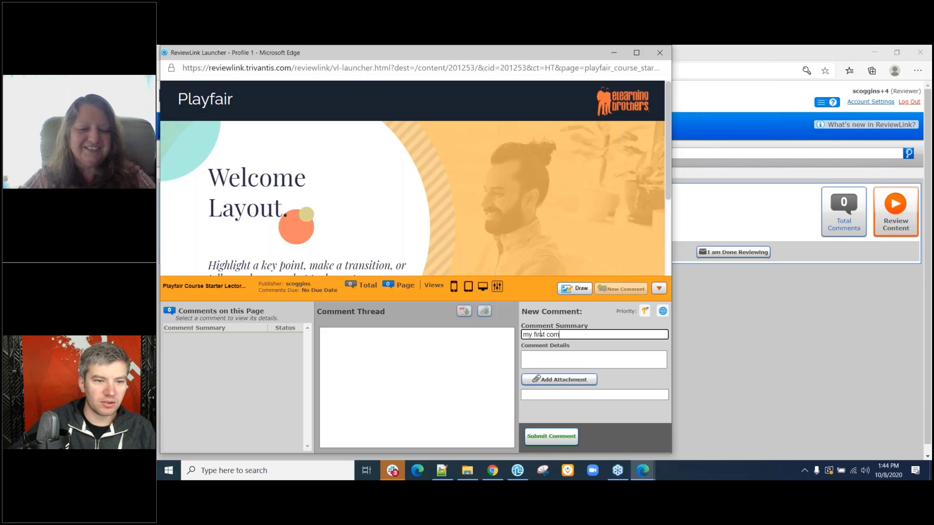
{"action": "type", "text": "ment"}
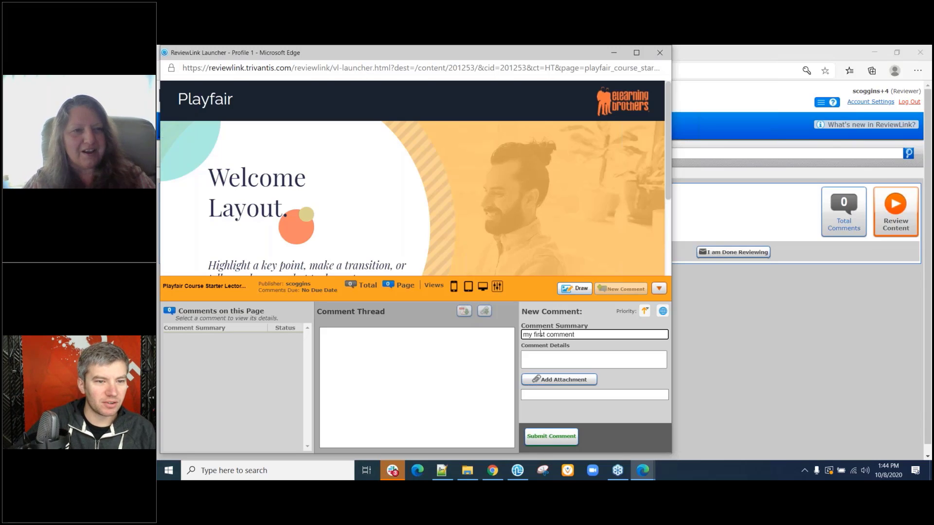
{"action": "left_click", "coordinate": [542, 432]}
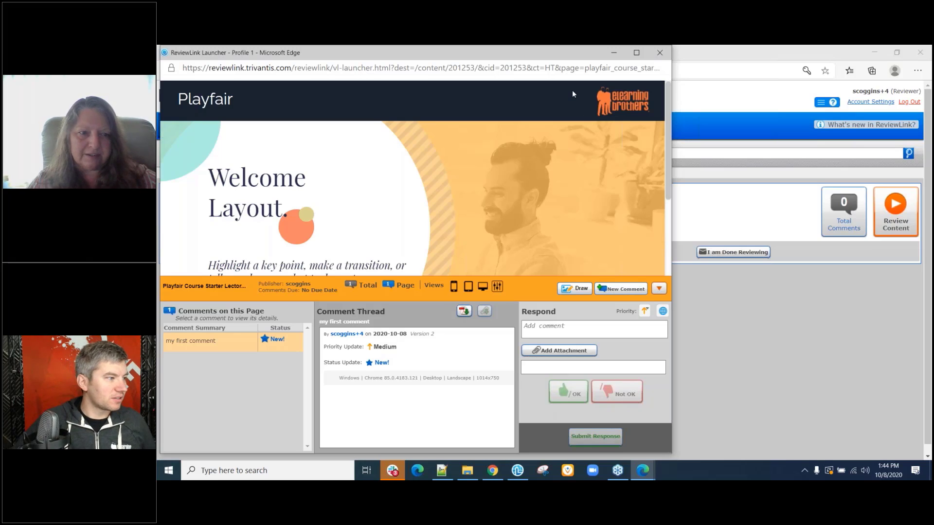
Close the course preview and show the Comments list, which has 'my first comment'.
{"action": "left_click", "coordinate": [660, 54]}
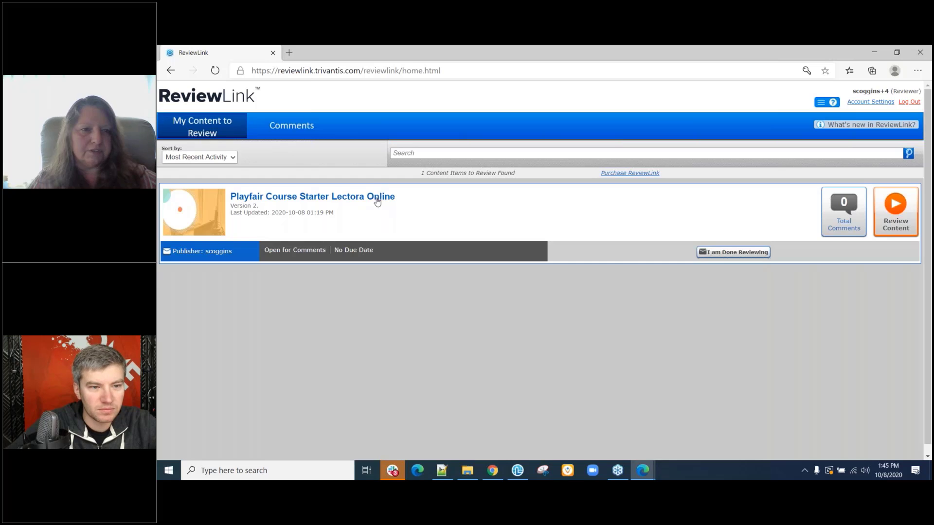
{"action": "left_click", "coordinate": [294, 126]}
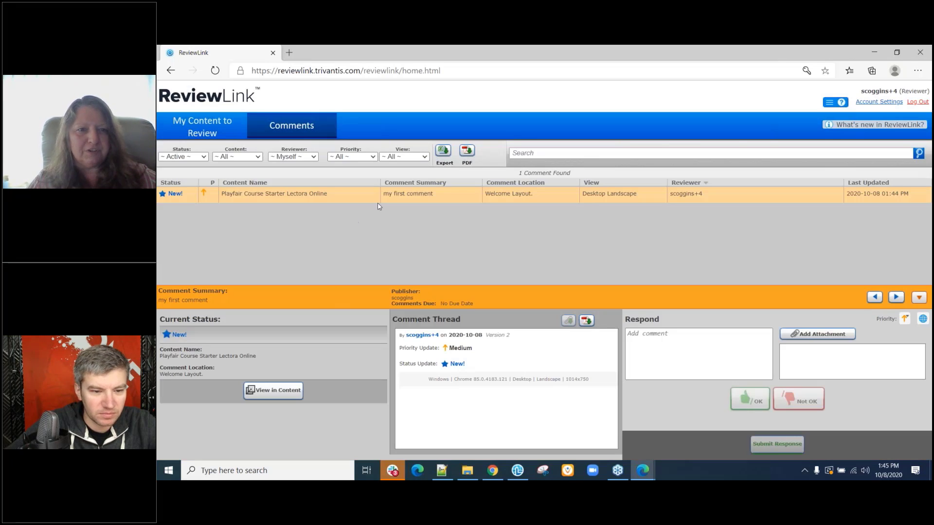
{"action": "left_click", "coordinate": [314, 157]}
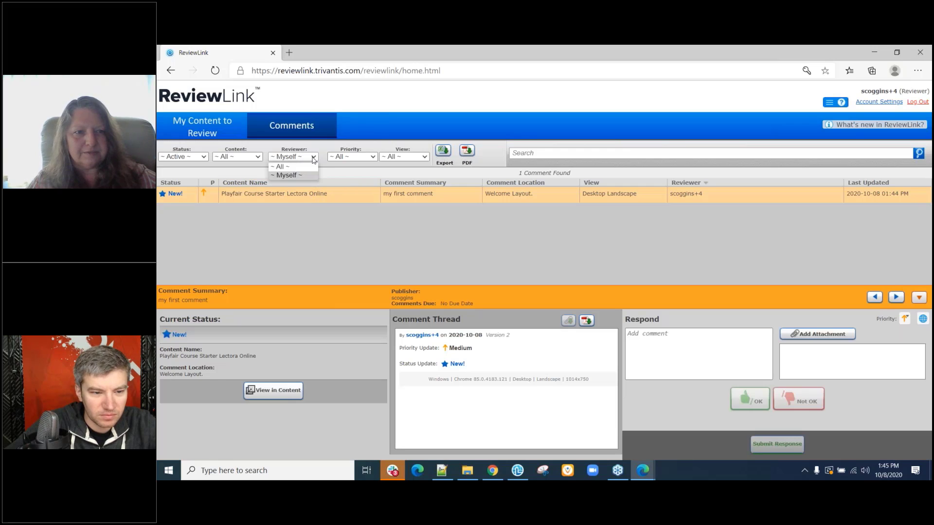
{"action": "left_click", "coordinate": [334, 234]}
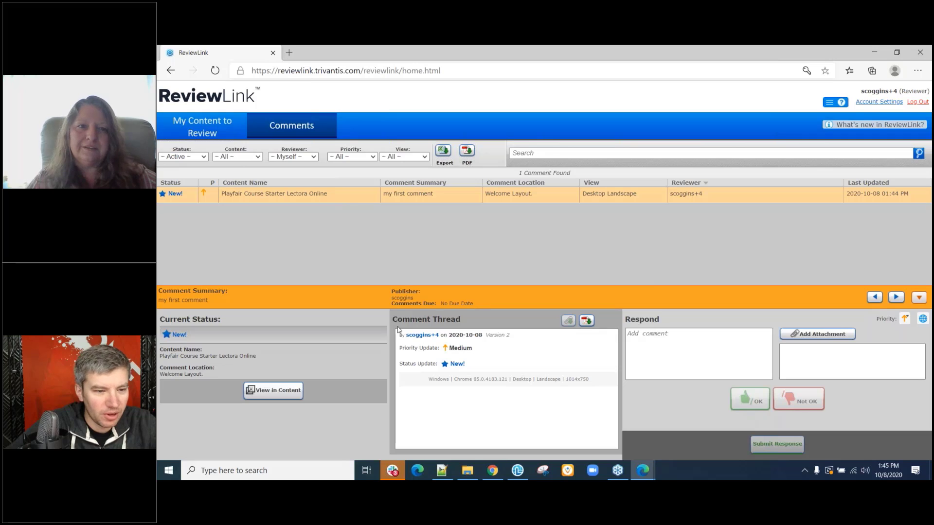
{"action": "left_click", "coordinate": [305, 157]}
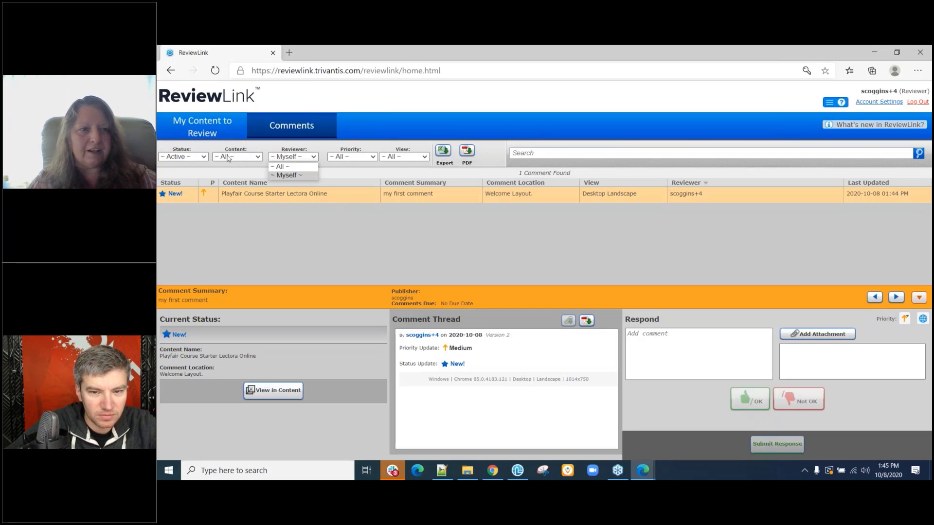
Look through the Status, Content, Reviewer, Priority and View filter options without changing them.
{"action": "left_click", "coordinate": [199, 157]}
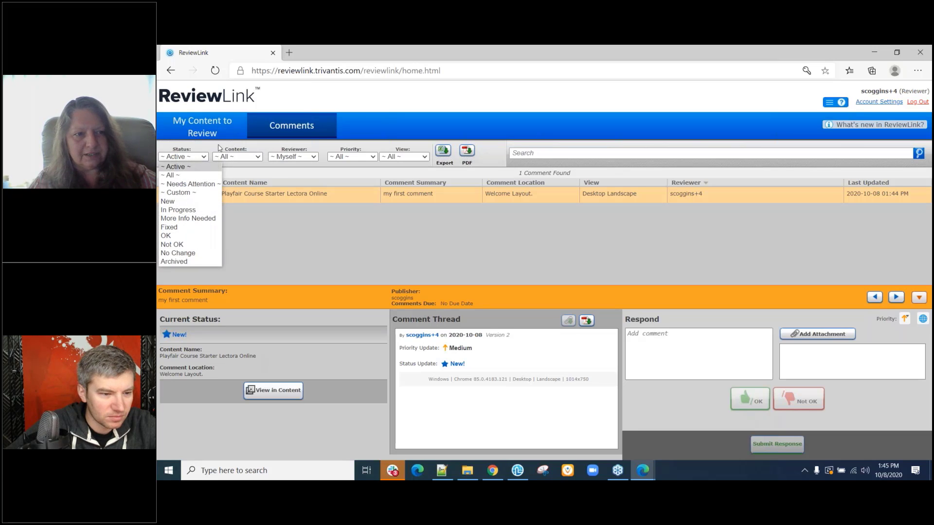
{"action": "left_click", "coordinate": [253, 157]}
{"action": "left_click", "coordinate": [253, 157]}
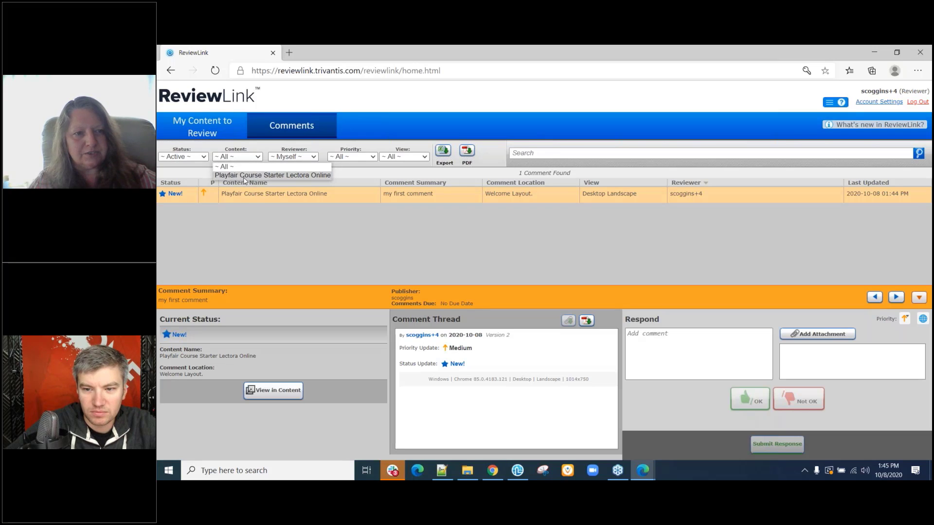
{"action": "left_click_drag", "start_coordinate": [253, 241], "coordinate": [312, 161]}
{"action": "left_click", "coordinate": [312, 157]}
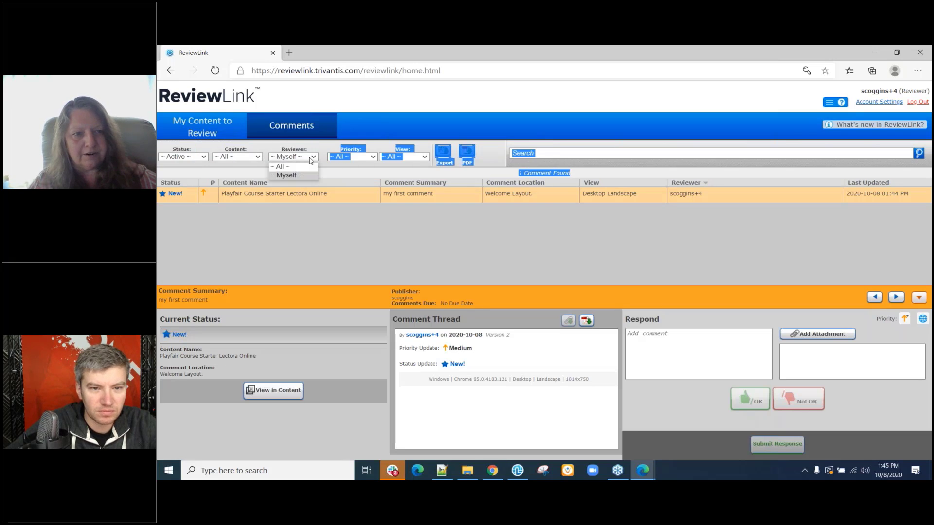
{"action": "left_click", "coordinate": [356, 256]}
{"action": "left_click", "coordinate": [356, 251]}
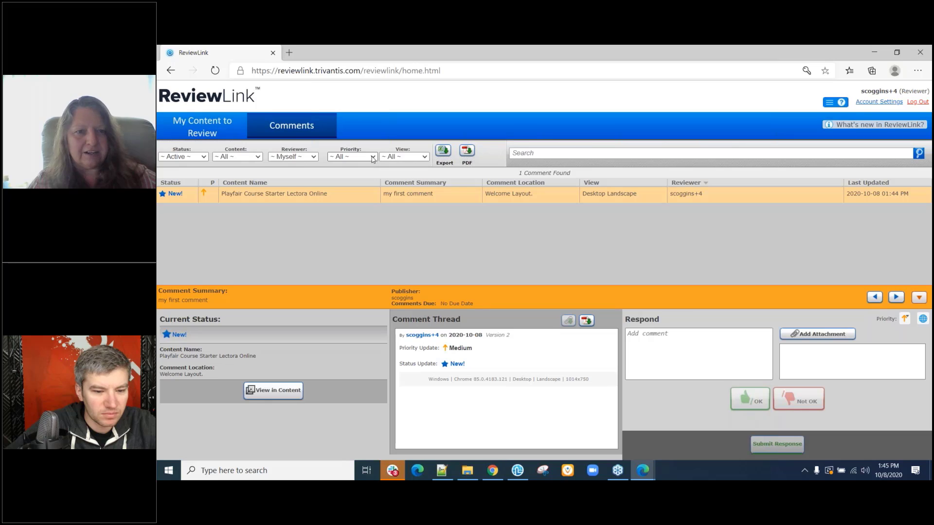
{"action": "left_click", "coordinate": [372, 158]}
{"action": "left_click", "coordinate": [416, 158]}
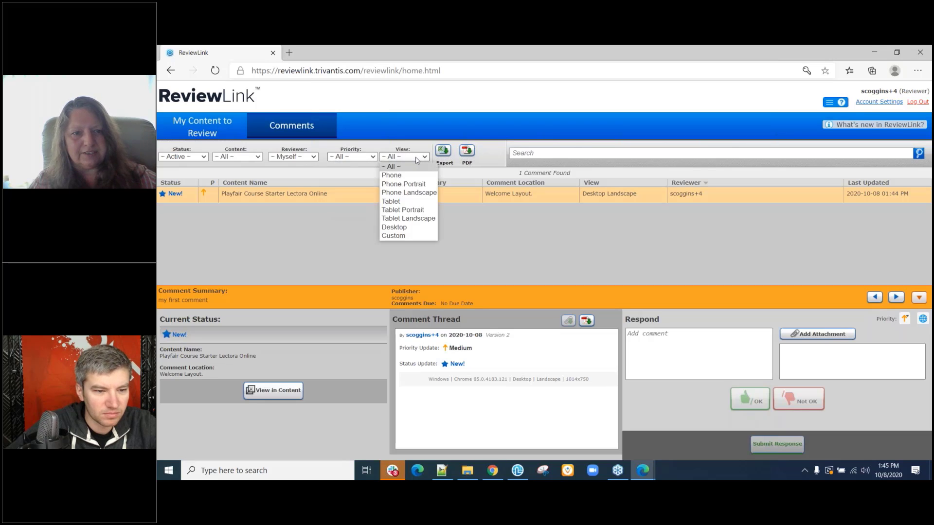
{"action": "left_click", "coordinate": [337, 233]}
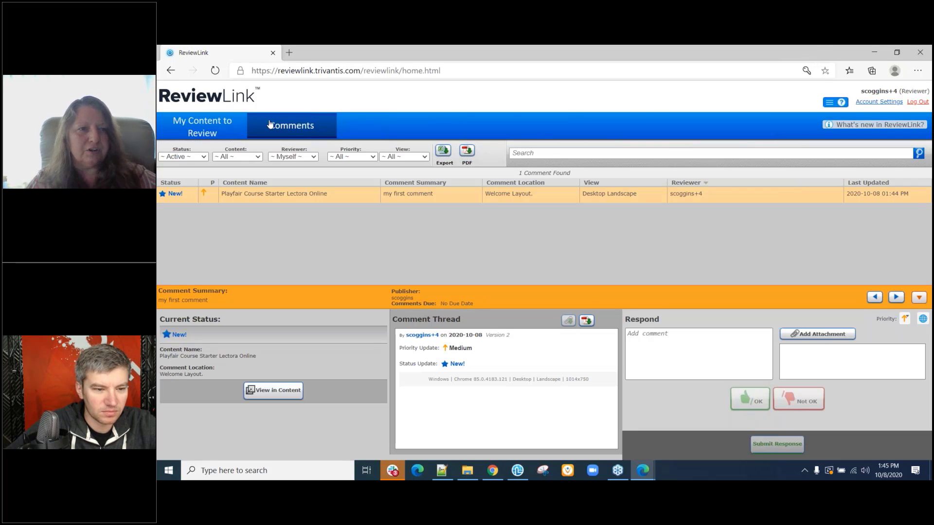
Reopen the Playfair course, draw a red ellipse around the Welcome Layout subtitle, and submit it.
{"action": "left_click", "coordinate": [220, 134]}
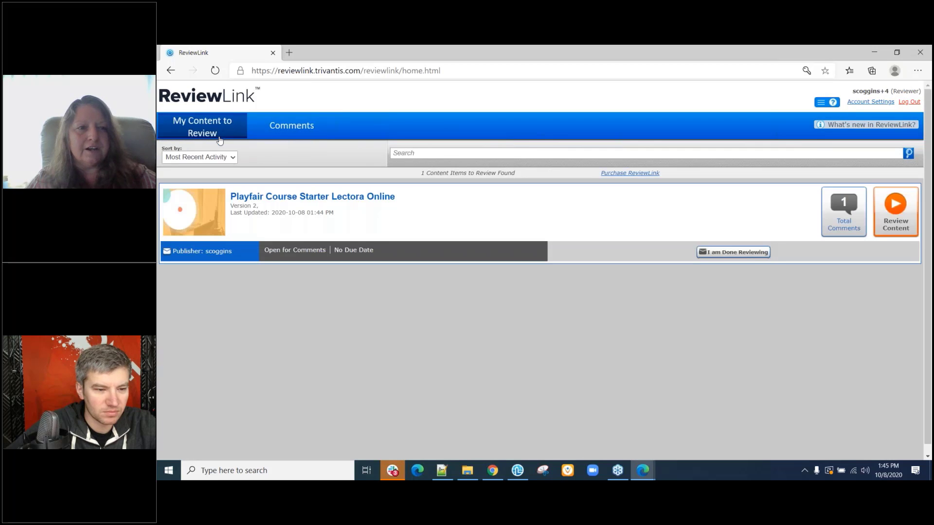
{"action": "left_click", "coordinate": [288, 197]}
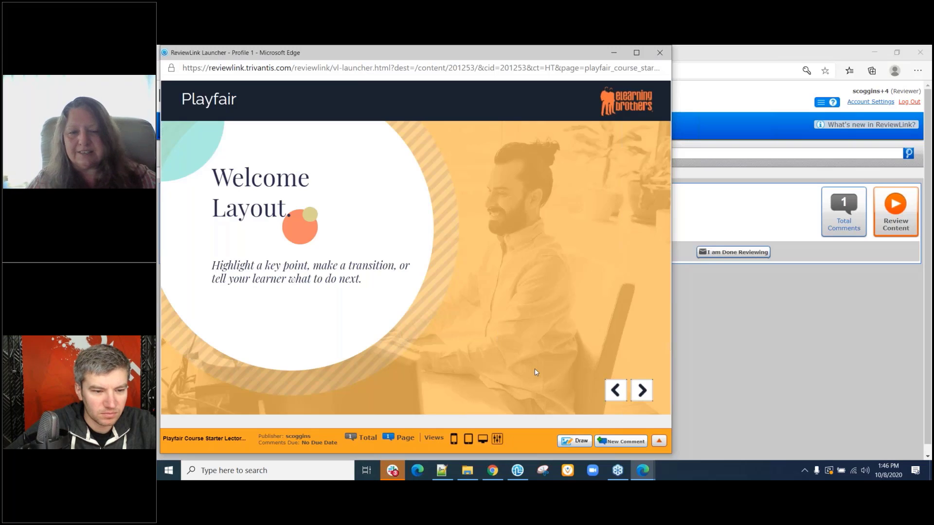
{"action": "left_click", "coordinate": [577, 441]}
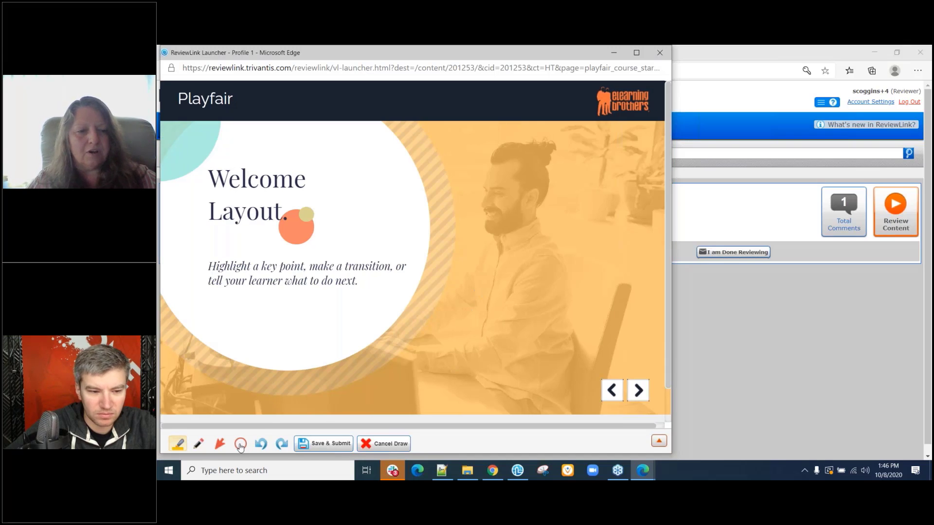
{"action": "left_click", "coordinate": [240, 444]}
{"action": "mouse_move", "coordinate": [266, 248]}
{"action": "left_mouse_down"}
{"action": "mouse_move", "coordinate": [390, 300]}
{"action": "mouse_move", "coordinate": [454, 390]}
{"action": "mouse_move", "coordinate": [459, 354]}
{"action": "mouse_move", "coordinate": [444, 329]}
{"action": "left_mouse_up"}
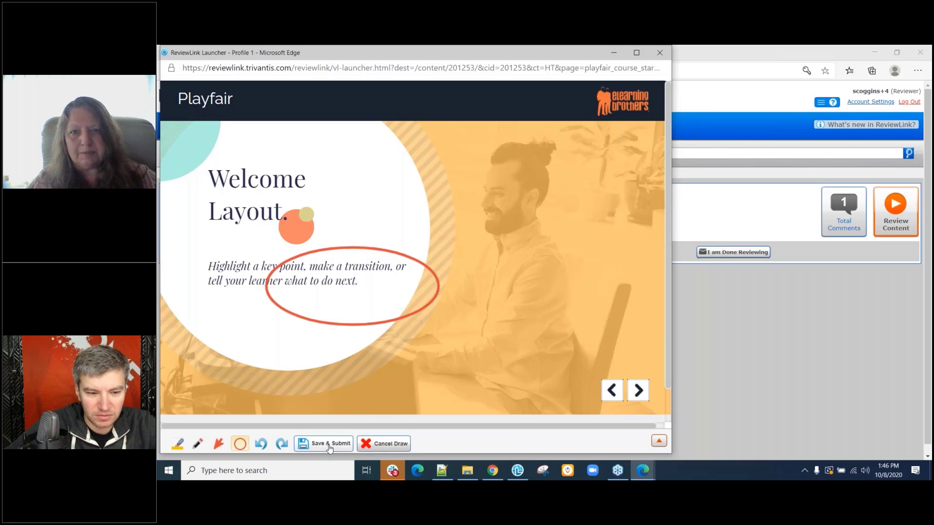
{"action": "left_click", "coordinate": [329, 448]}
{"action": "left_click", "coordinate": [660, 53]}
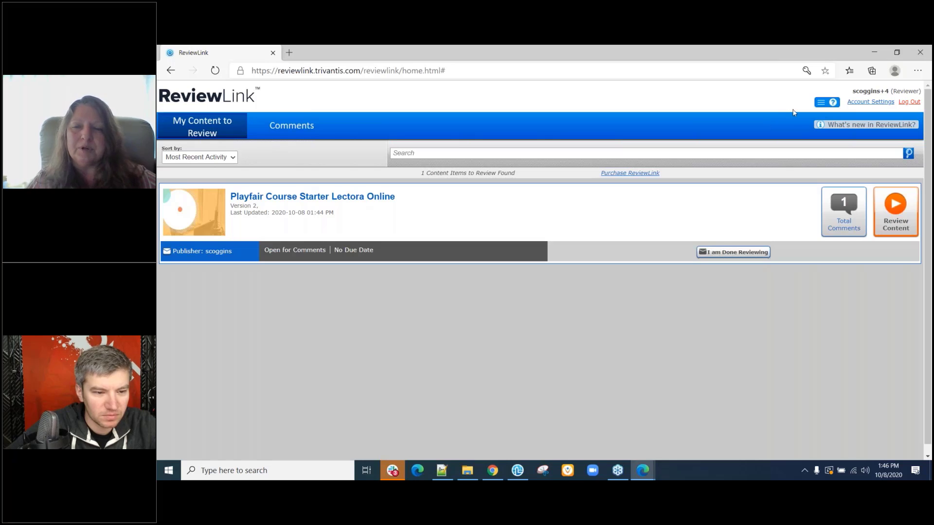
Minimize the reviewer's Edge window and return to the publisher's My Published Content page.
{"action": "left_click", "coordinate": [875, 52]}
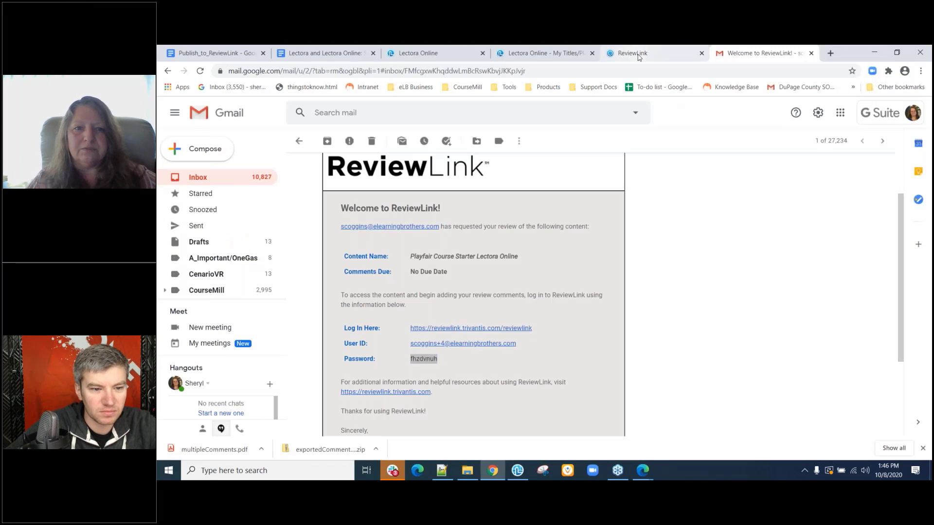
{"action": "left_click", "coordinate": [639, 54]}
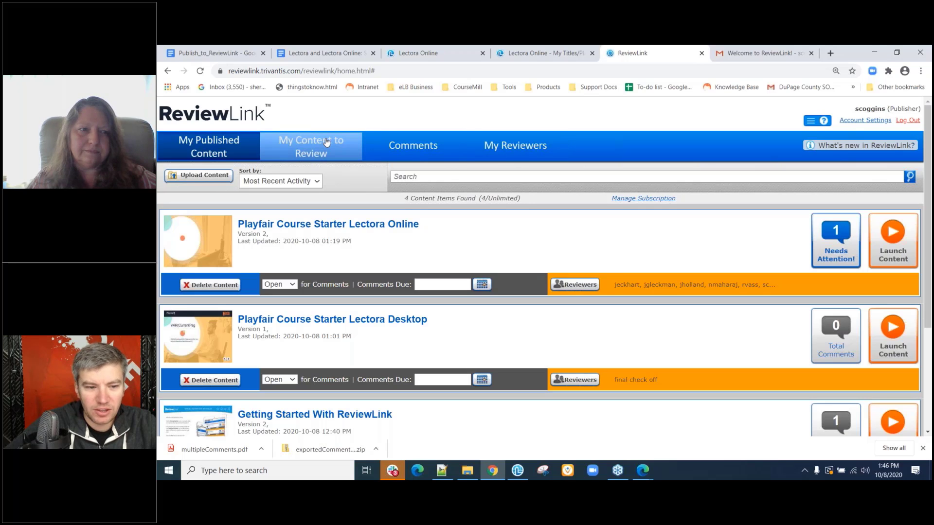
Launch Getting Started with ReviewLink, advance through steps 1–5, and maximize the window.
{"action": "left_click", "coordinate": [315, 414]}
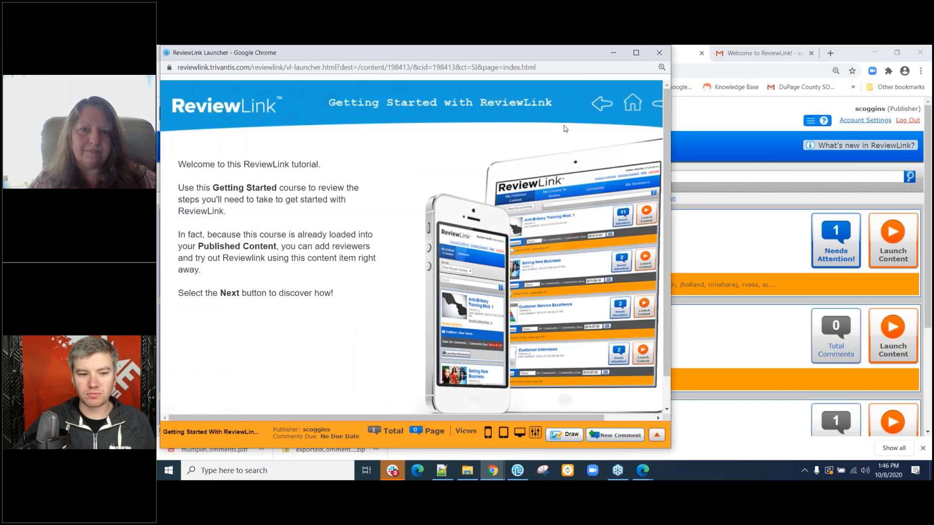
{"action": "left_click", "coordinate": [657, 104]}
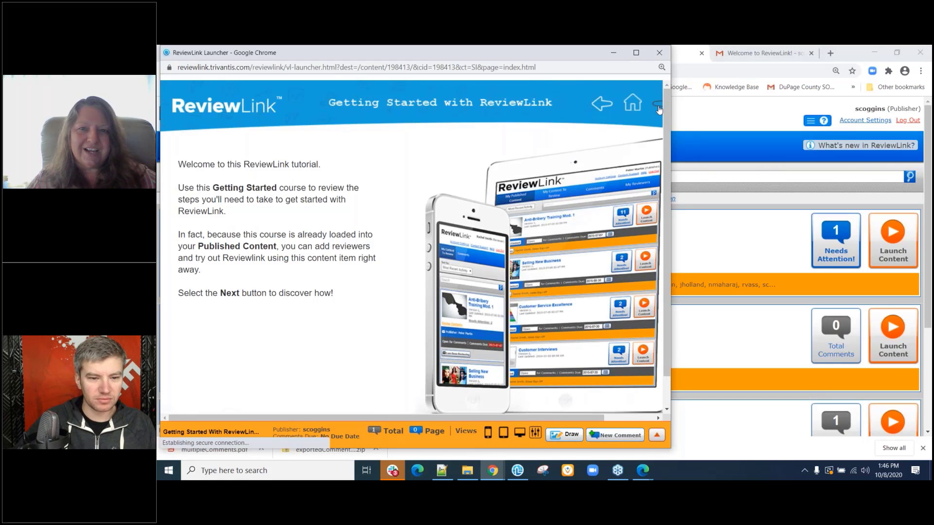
{"action": "left_click", "coordinate": [658, 105]}
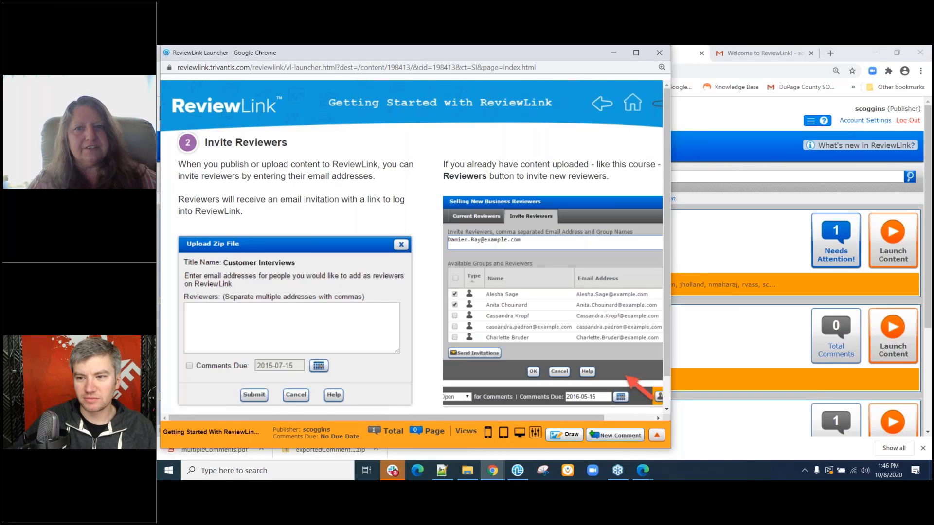
{"action": "left_click", "coordinate": [658, 105]}
{"action": "left_click", "coordinate": [657, 104]}
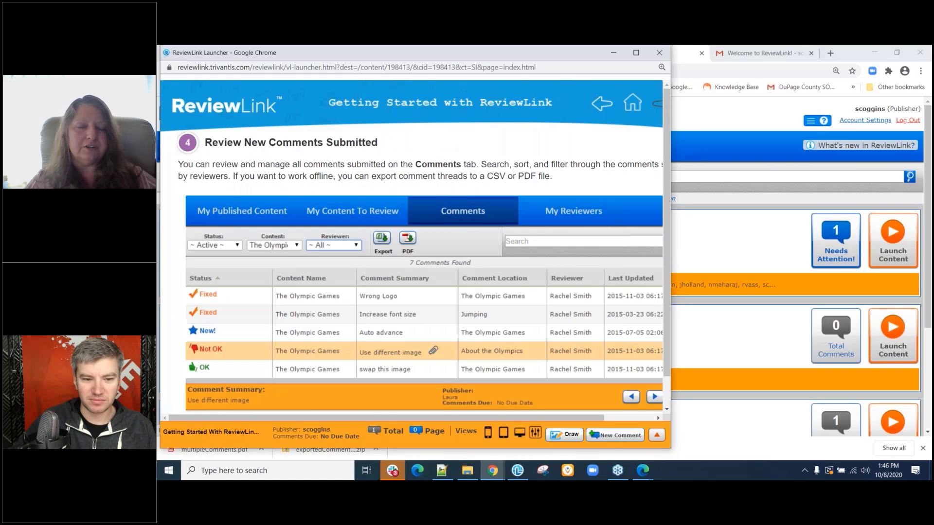
{"action": "left_click", "coordinate": [657, 104]}
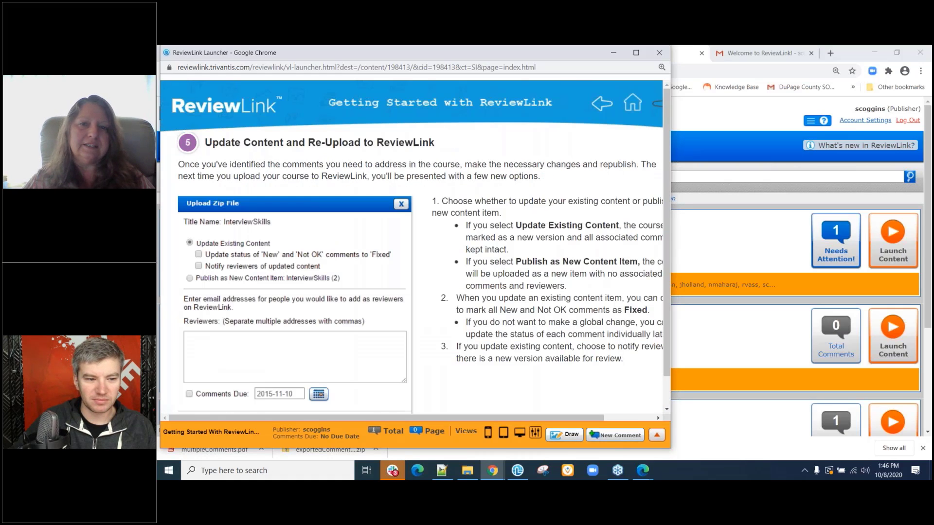
{"action": "left_click", "coordinate": [635, 54]}
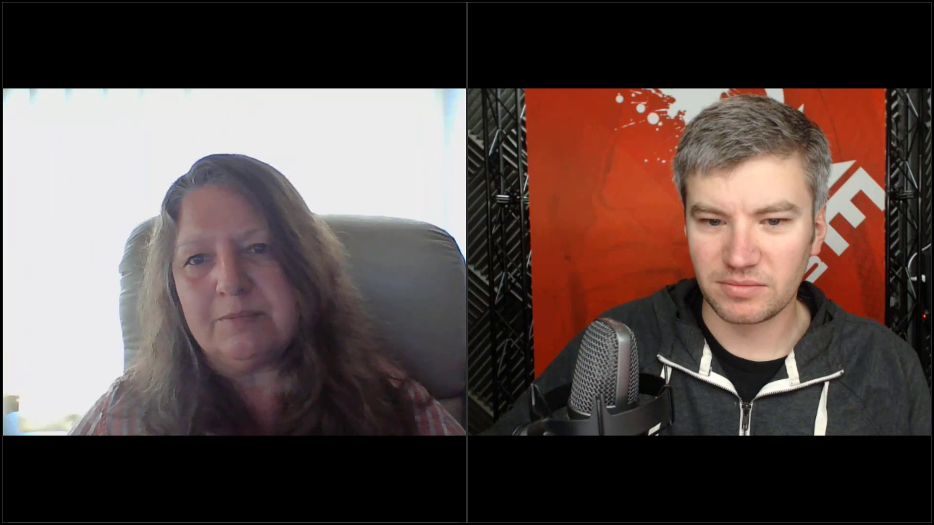